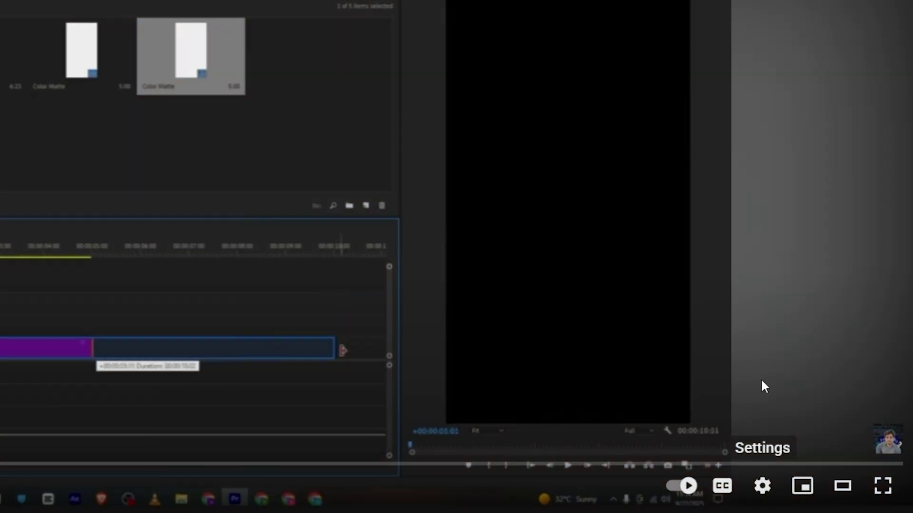
Open the video's audio track list and look through the available languages
click(763, 488)
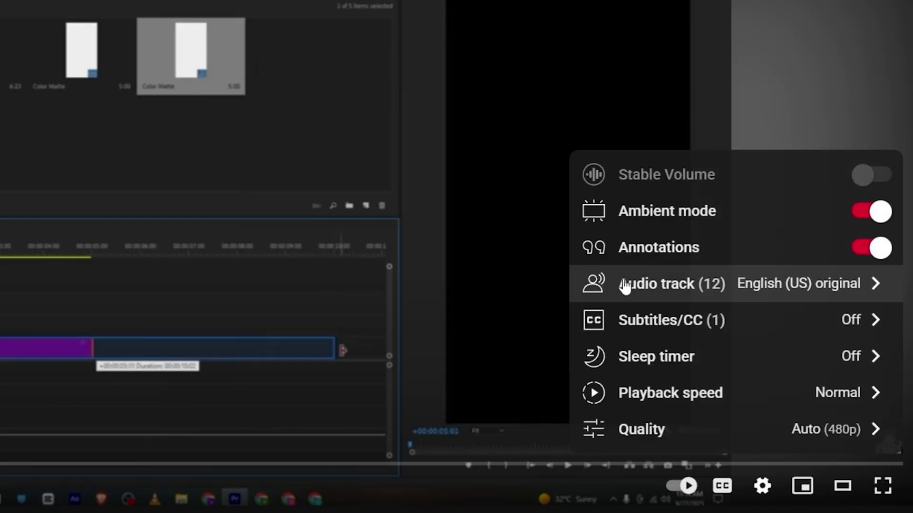
click(625, 286)
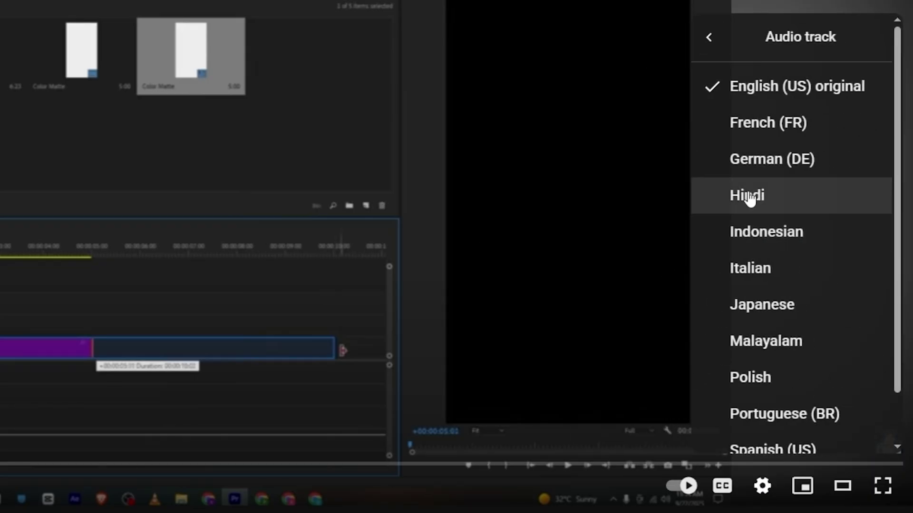
scroll(798, 180, down, 2)
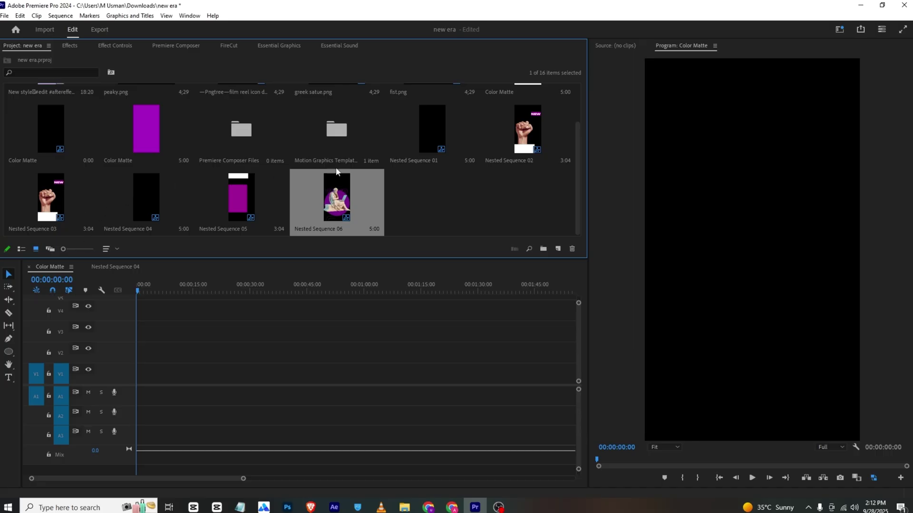
Place the white Color Matte on track V1 at the start of the sequence
scroll(456, 189, up, 1)
drag(526, 125, 572, 370)
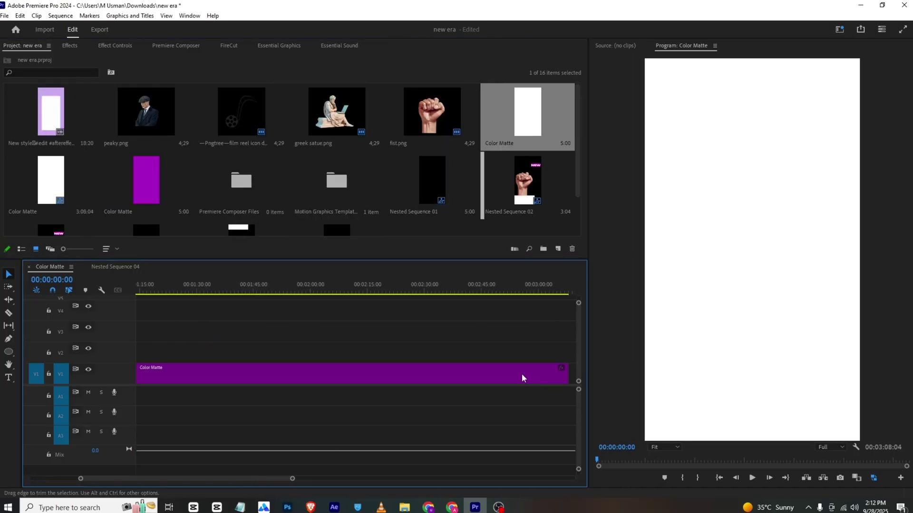
drag(97, 480, 52, 481)
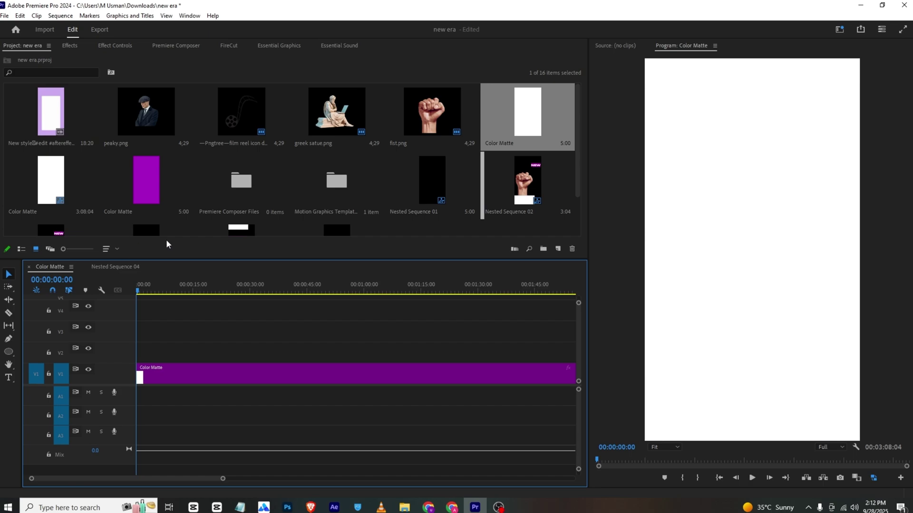
Place the purple Color Matte on track V2 above the white matte and select that clip
scroll(164, 240, down, 1)
click(462, 206)
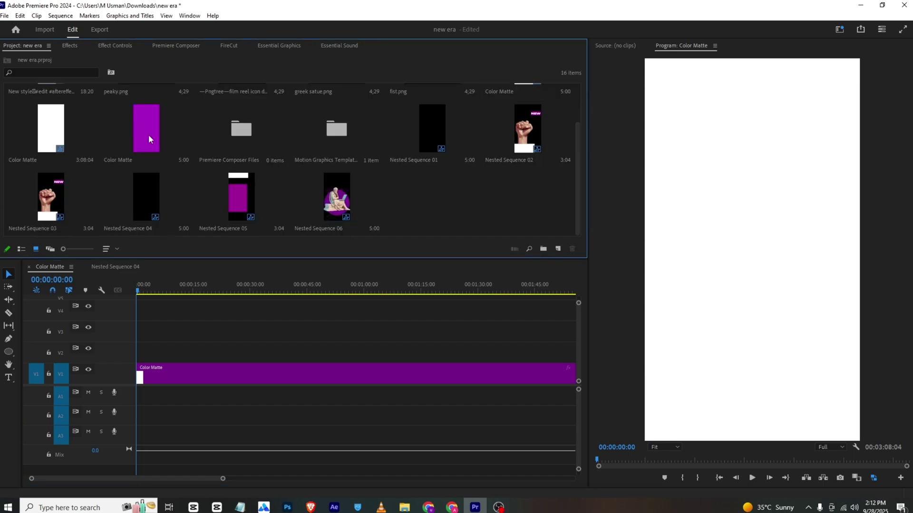
drag(149, 135, 322, 351)
click(266, 349)
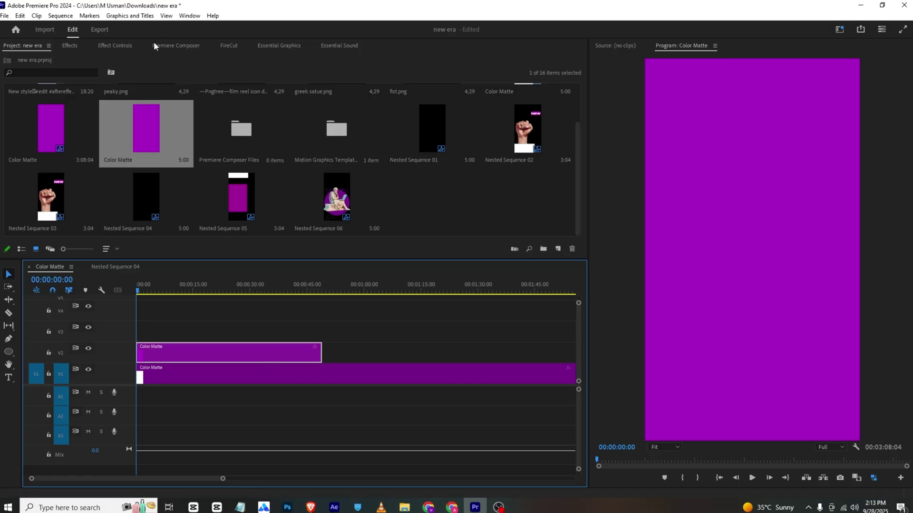
Keyframe the purple matte's Scale Height and Scale Width from the clip start to a smaller size at 00:00:13:26, with position 330, 1046
click(115, 46)
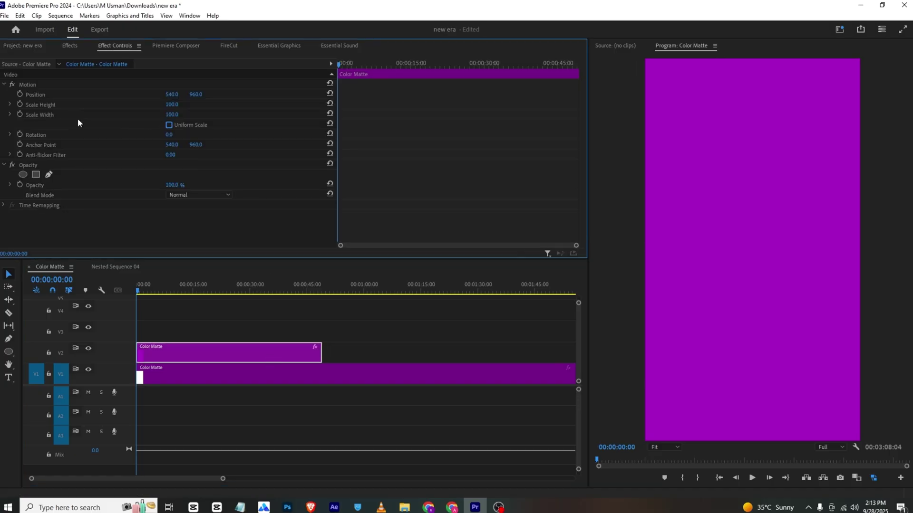
click(19, 114)
click(19, 104)
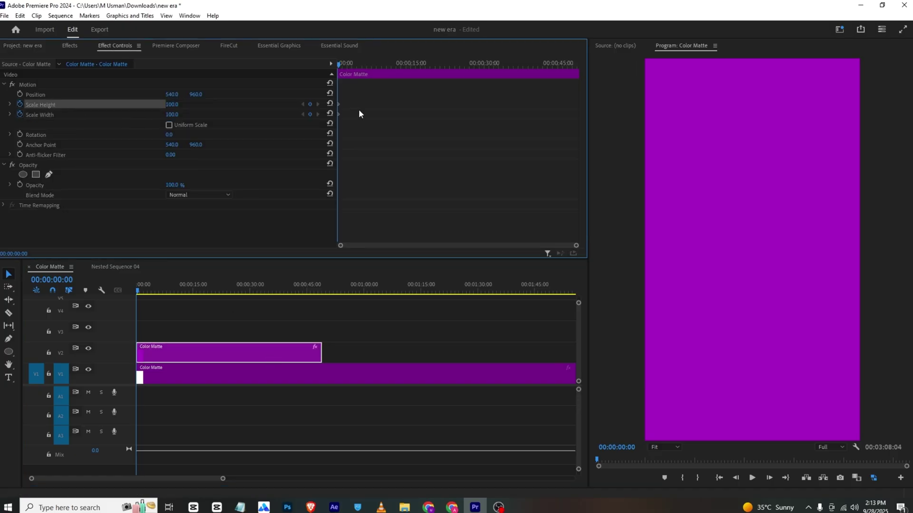
drag(344, 62, 406, 71)
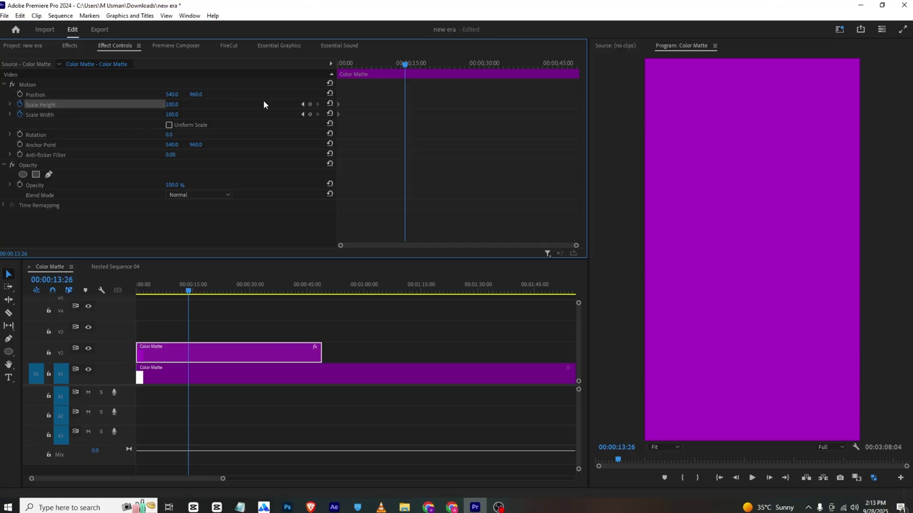
drag(175, 108, 237, 95)
Set the purple matte's starting keyframes to Scale Height 143 and Scale Width 184, and preview the shrink
drag(363, 66, 326, 69)
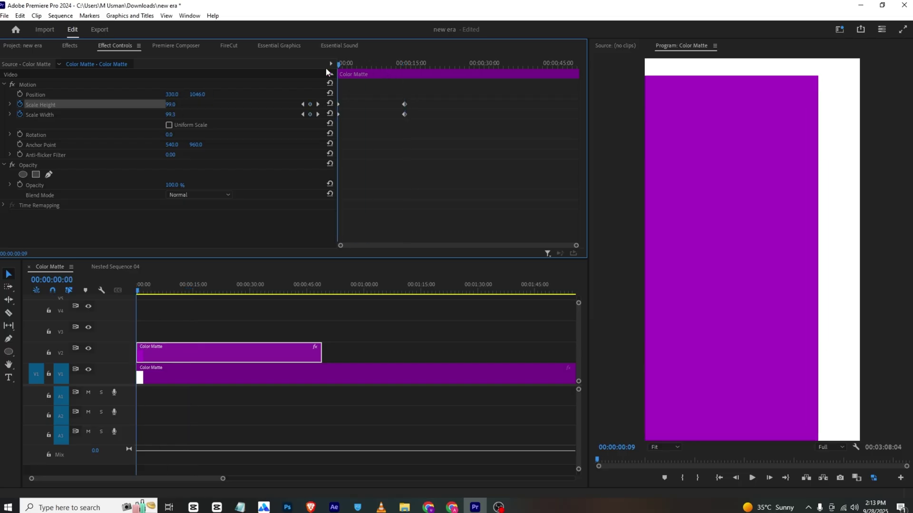
drag(172, 105, 197, 114)
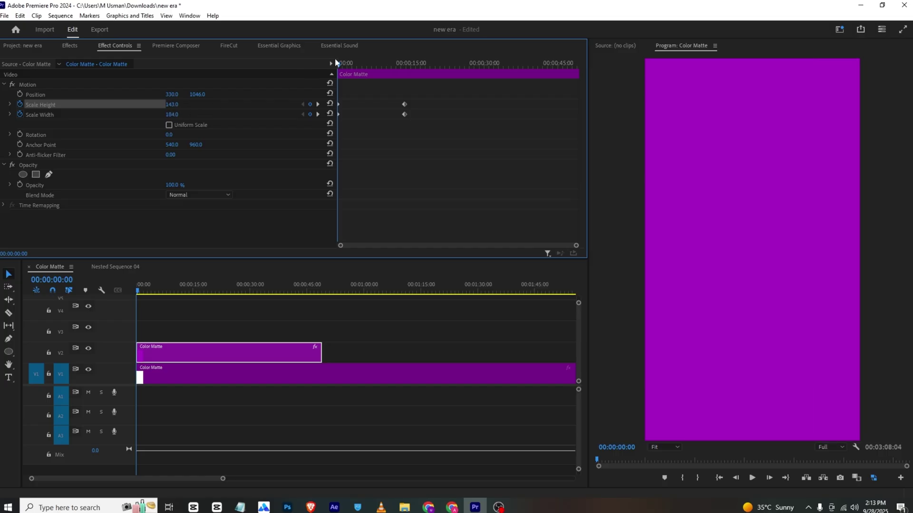
key(space)
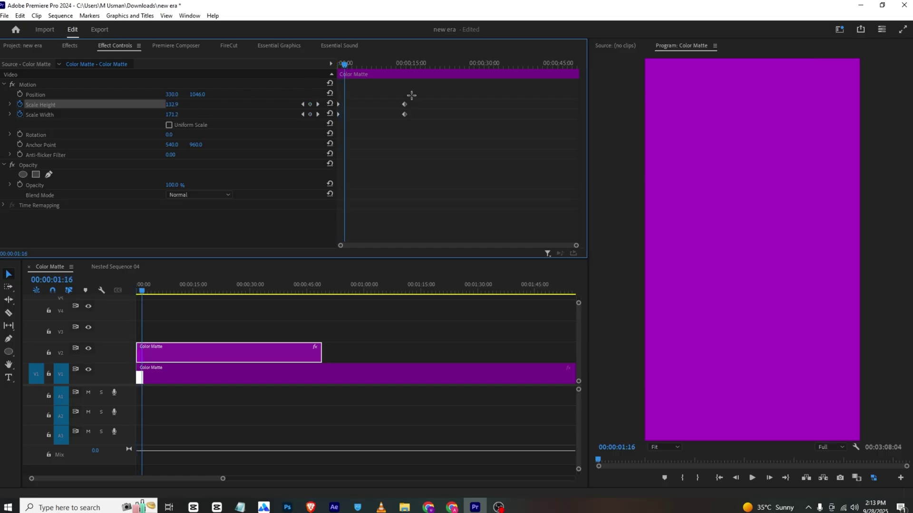
Move the purple matte's two end scale keyframes much closer to the clip start and preview the faster animation
drag(371, 118, 357, 116)
click(334, 62)
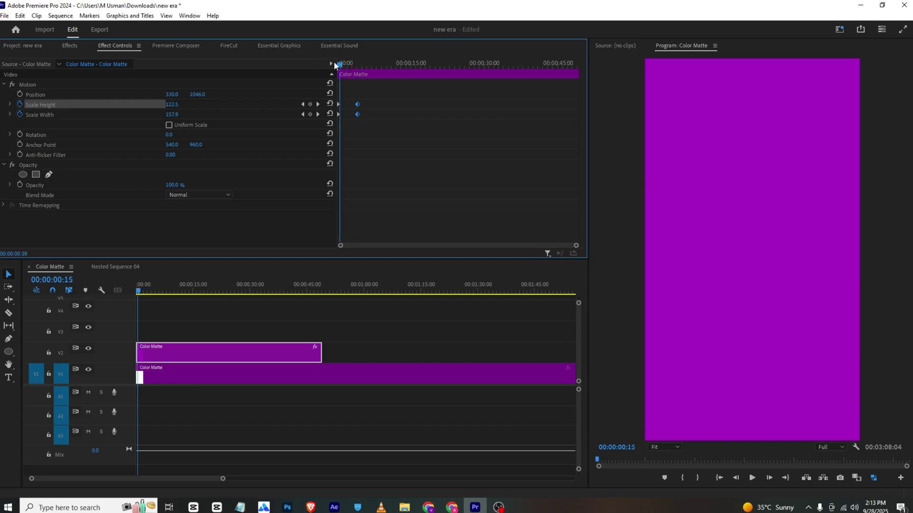
key(space)
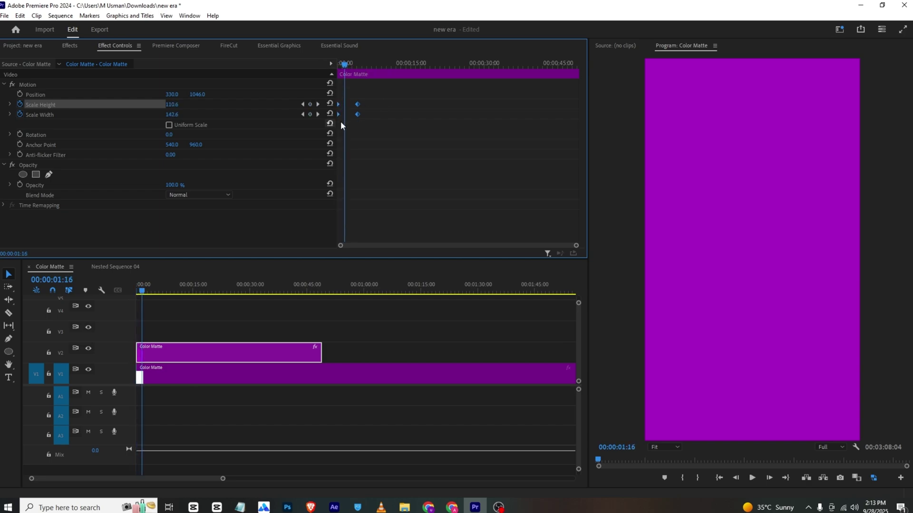
Apply easing to the purple matte's scale keyframes and shift the end pair to about two seconds, checking playback and the Scale Height graph
right_click(358, 104)
click(385, 238)
key(space)
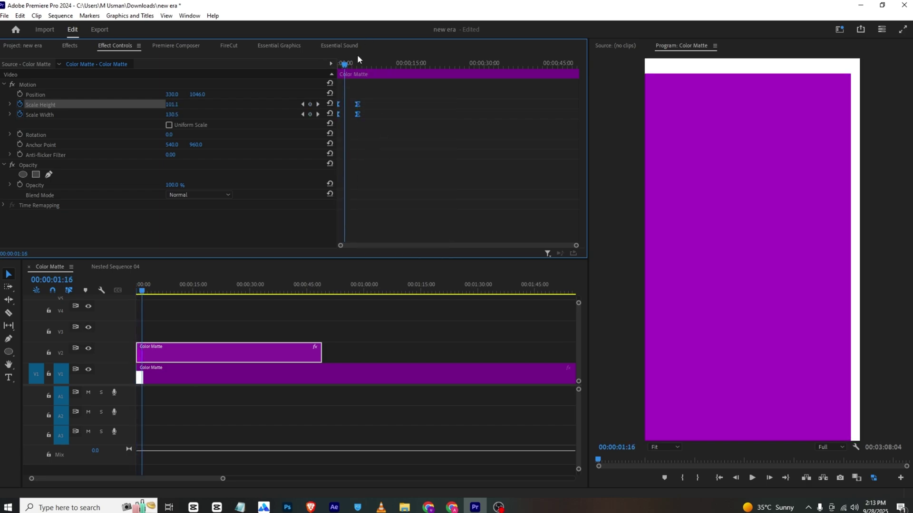
drag(371, 91, 349, 118)
key(Home)
key(space)
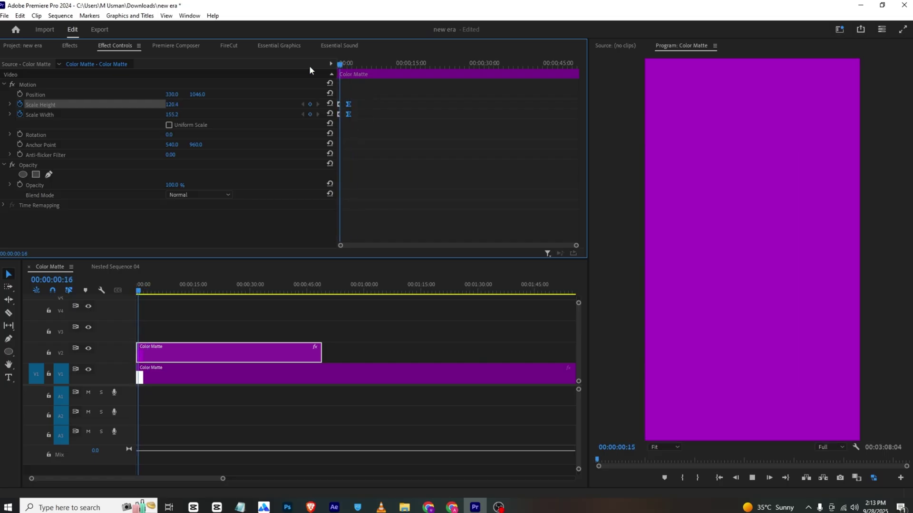
key(space)
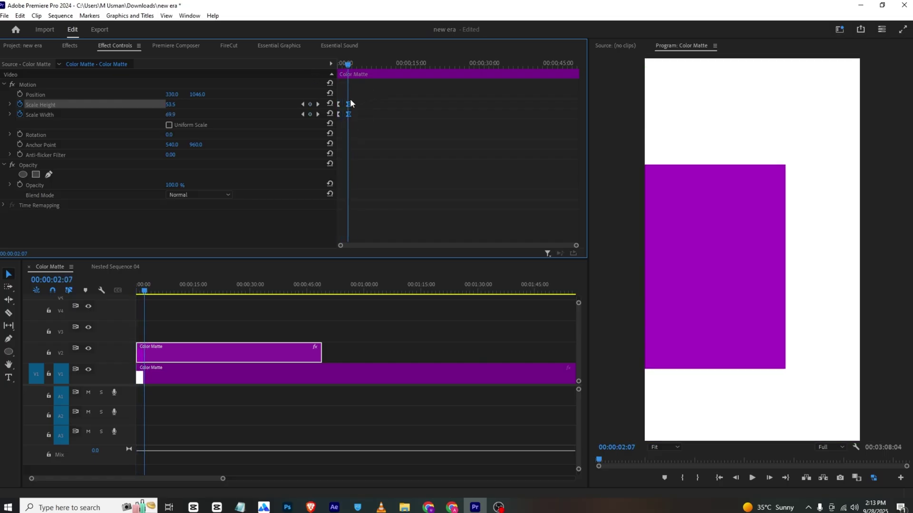
click(10, 104)
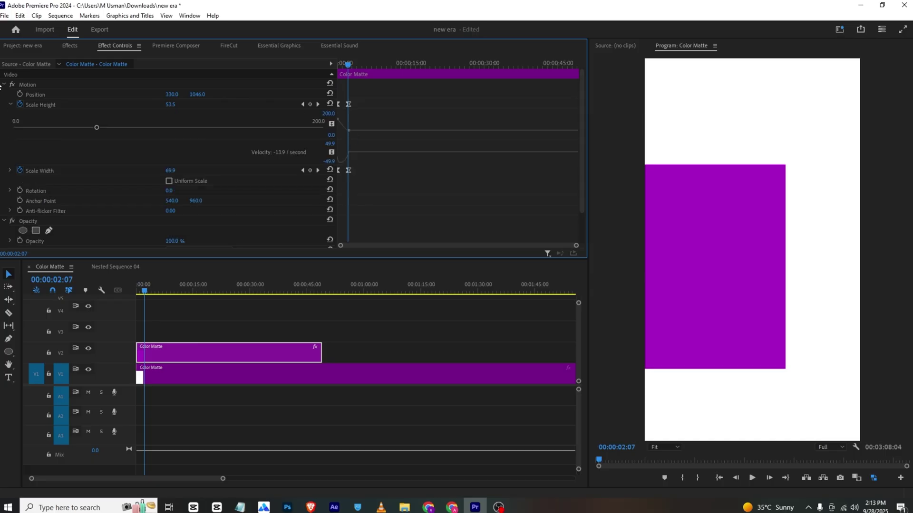
click(10, 105)
Return the playhead to the start and examine the fist scene of the reference video in VLC media player
drag(143, 288, 121, 288)
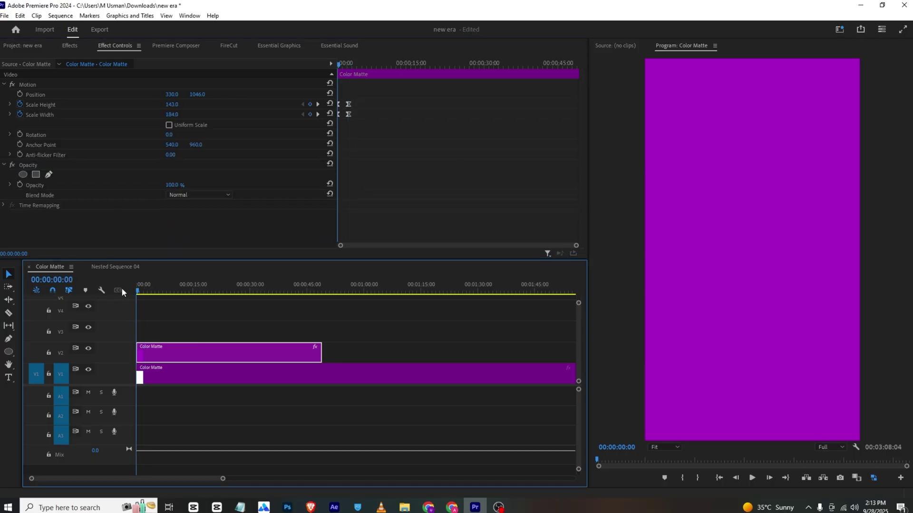
click(151, 317)
click(381, 507)
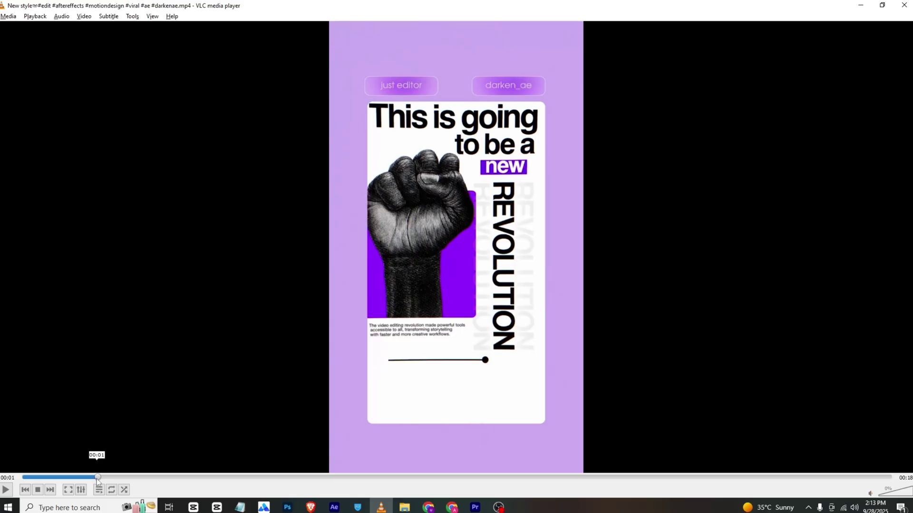
drag(97, 481, 86, 483)
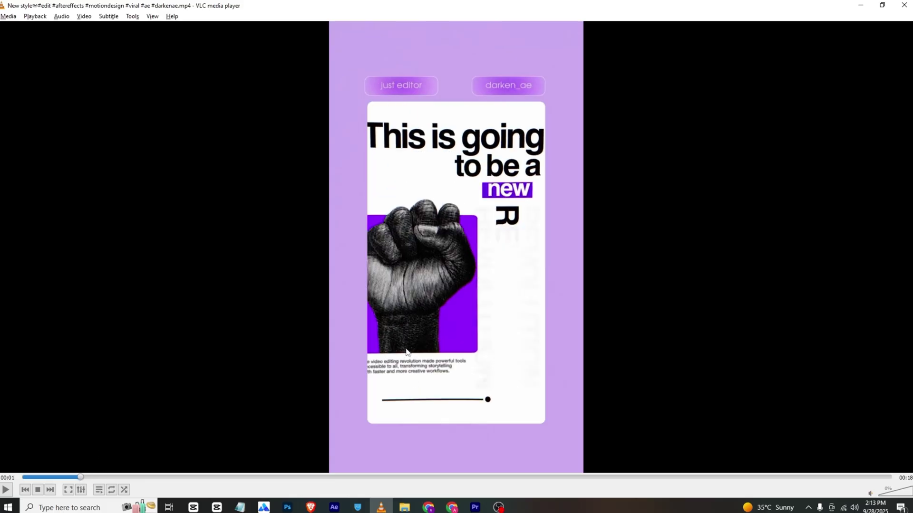
key(alt+Tab)
Place fist.png on track V3 above the purple matte, with its clip starting at 00:00:04:05
click(177, 360)
click(23, 45)
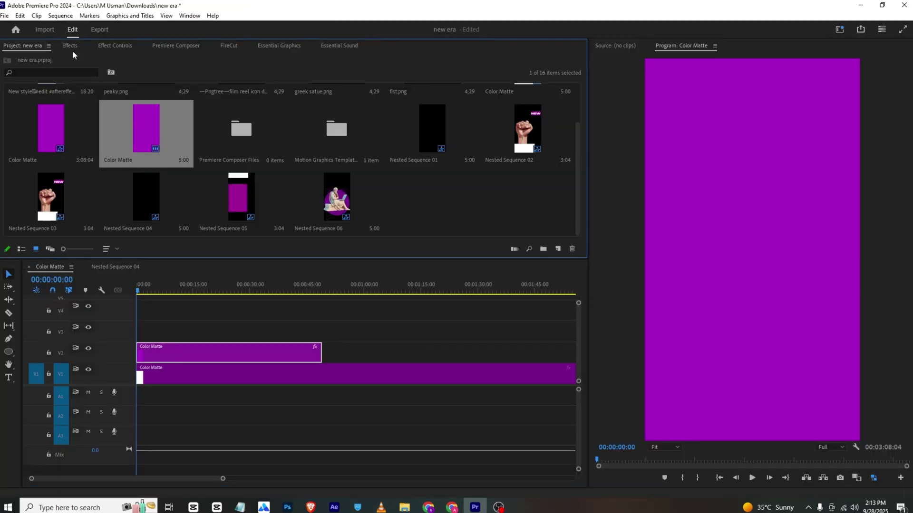
scroll(418, 166, up, 1)
drag(413, 130, 242, 337)
drag(173, 291, 152, 291)
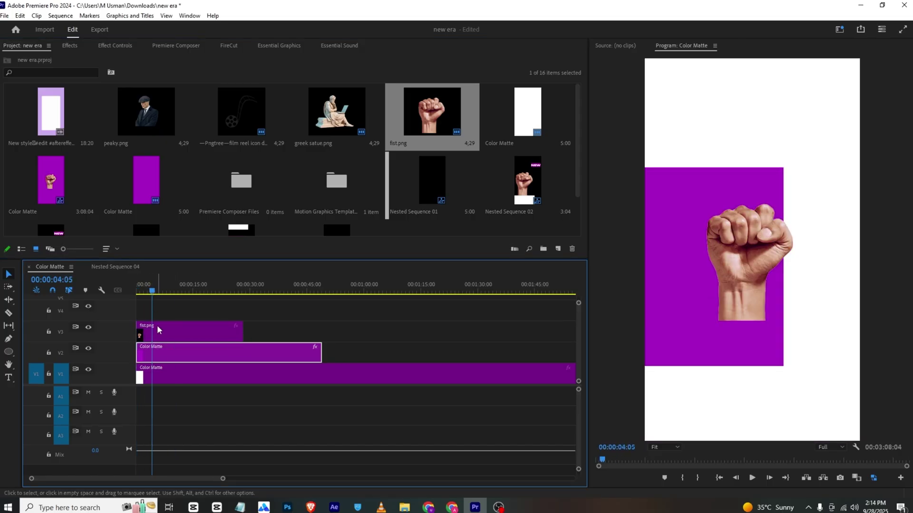
drag(155, 332, 177, 331)
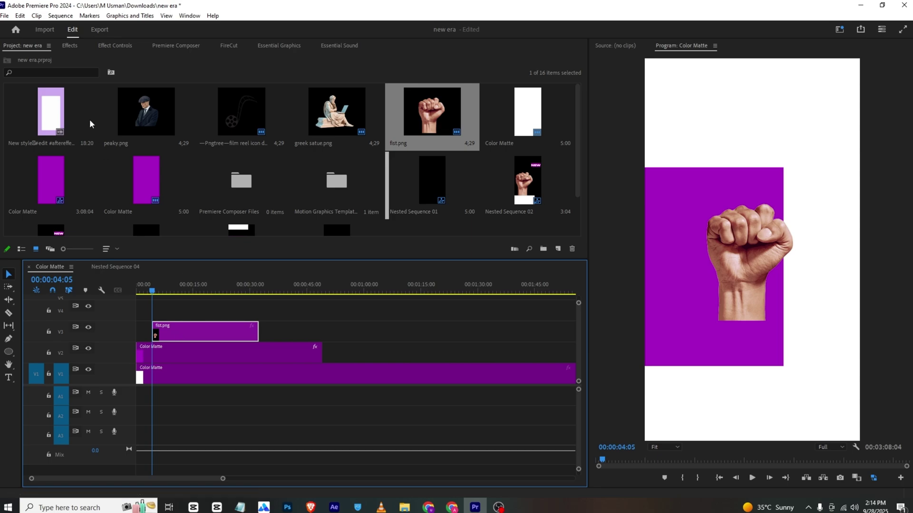
Scale fist.png to 174 and position it at 417, 925 so it stands over the purple matte
click(113, 49)
drag(166, 102, 200, 95)
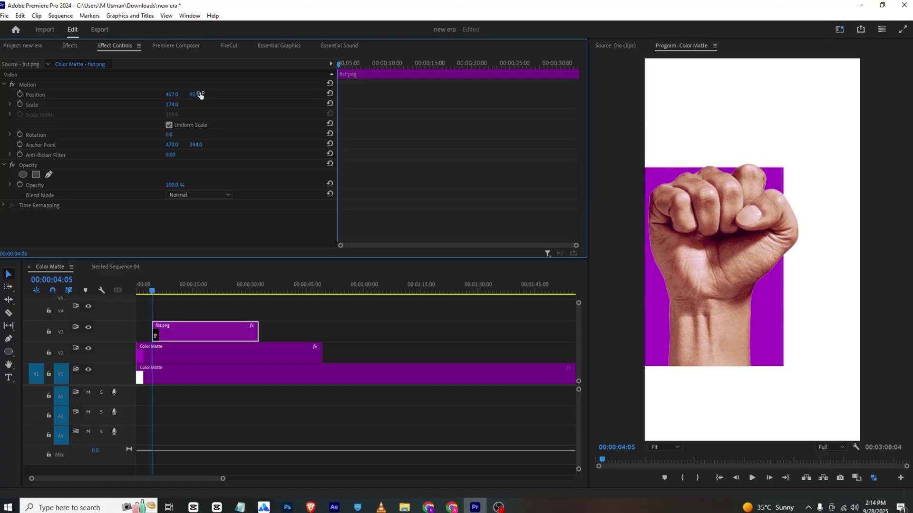
click(170, 316)
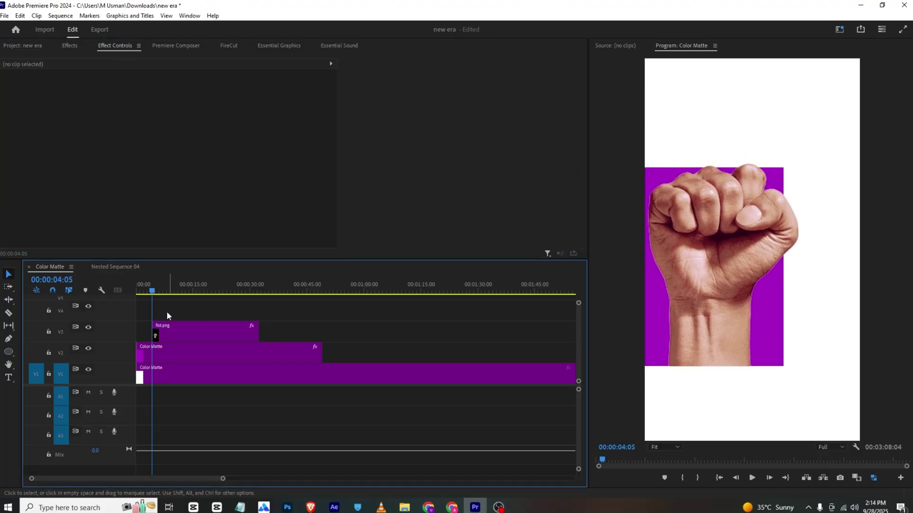
Draw a white rectangle about 719 × 447 directly below the purple matte and extend its clip to the end of fist.png
click(8, 355)
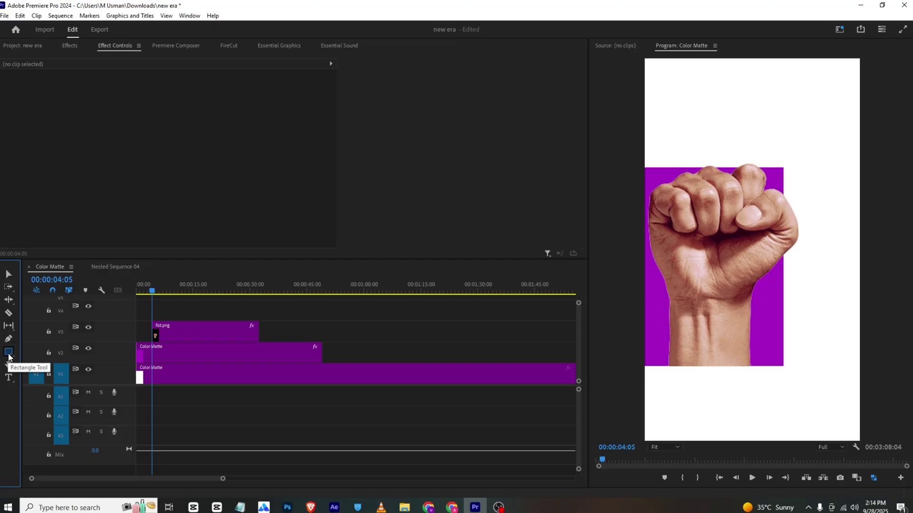
mouse_move(640, 366)
mouse_down()
mouse_move(790, 431)
mouse_move(783, 444)
mouse_up()
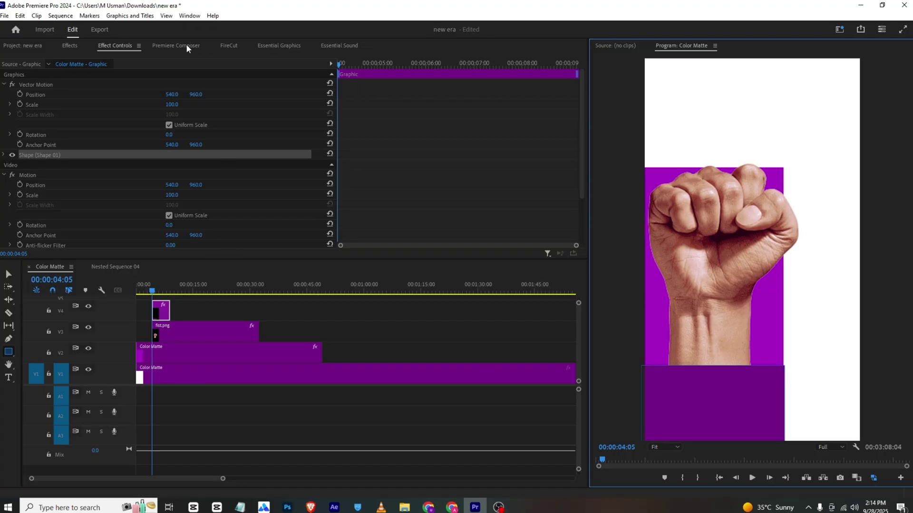
click(279, 45)
scroll(116, 154, down, 2)
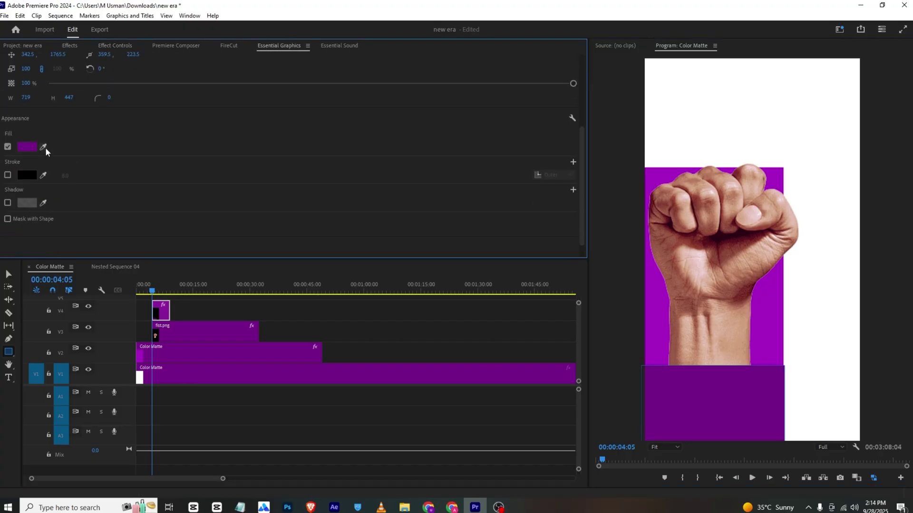
click(22, 147)
drag(393, 270, 335, 324)
click(552, 182)
click(306, 317)
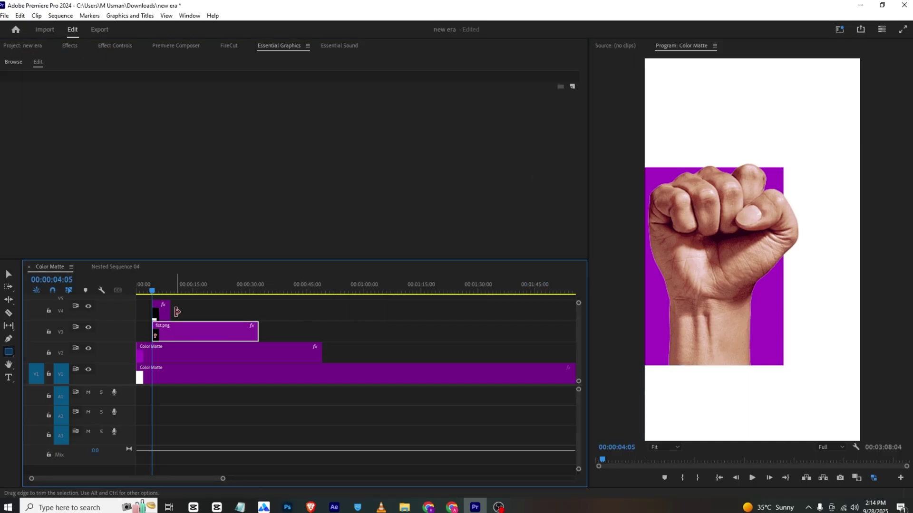
drag(170, 310, 258, 311)
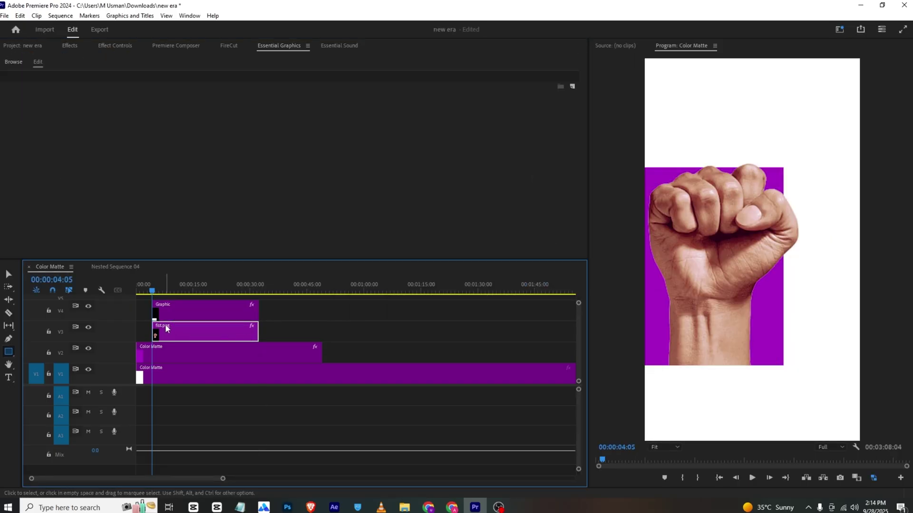
Keyframe fist.png's position to rise from Y 1951 at the clip start to its resting place at a later keyframe
click(110, 47)
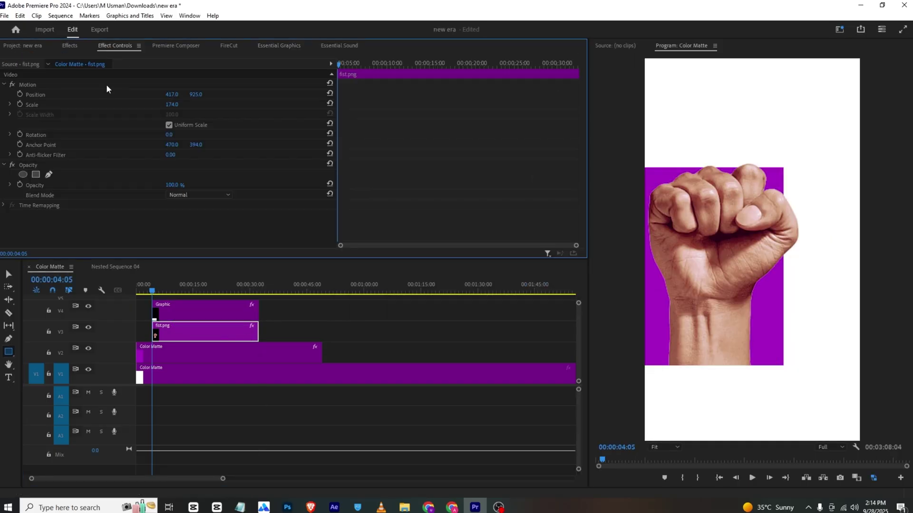
click(20, 95)
drag(340, 95, 418, 100)
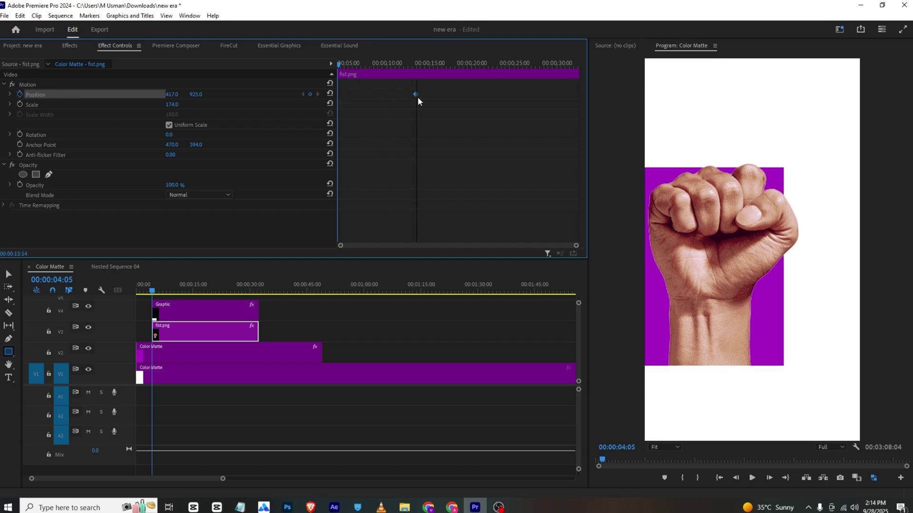
drag(196, 94, 656, 94)
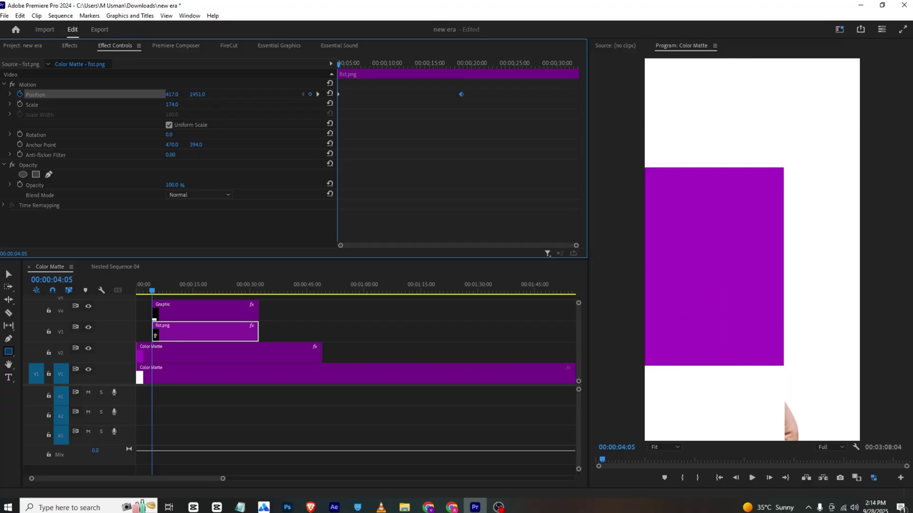
Widen the white rectangle graphic to about 1171 so it covers the full frame width, and preview the sequence from the start
click(195, 313)
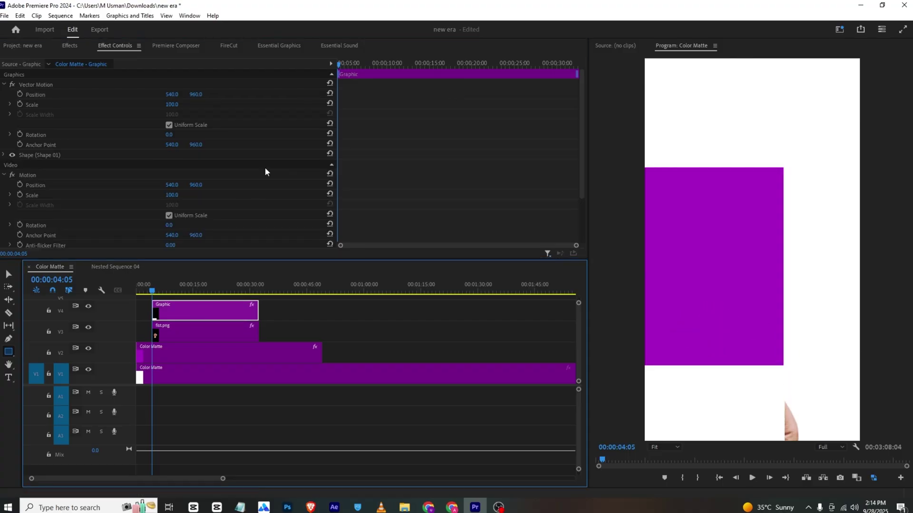
click(264, 46)
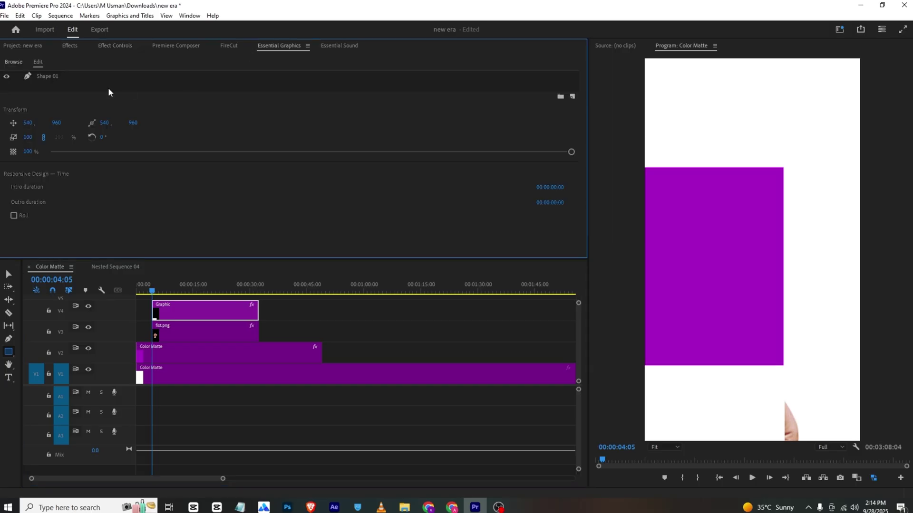
click(109, 77)
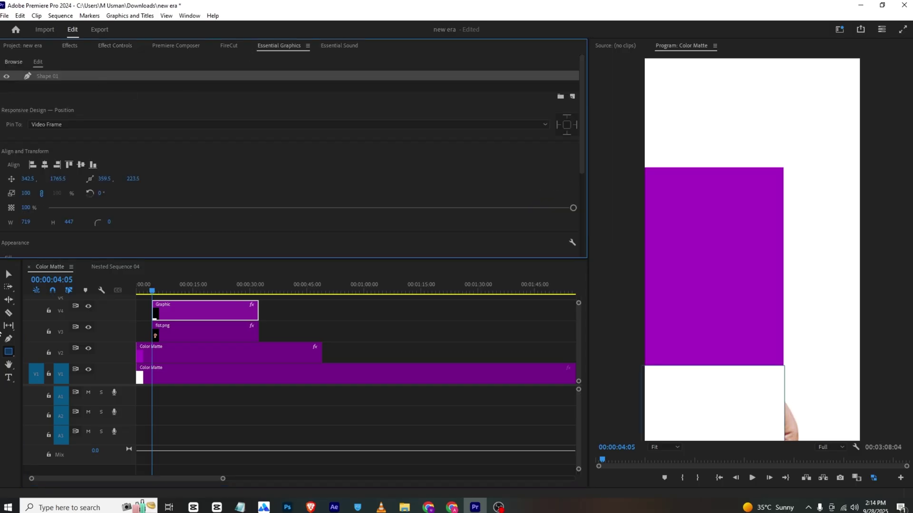
click(8, 276)
drag(784, 411, 832, 419)
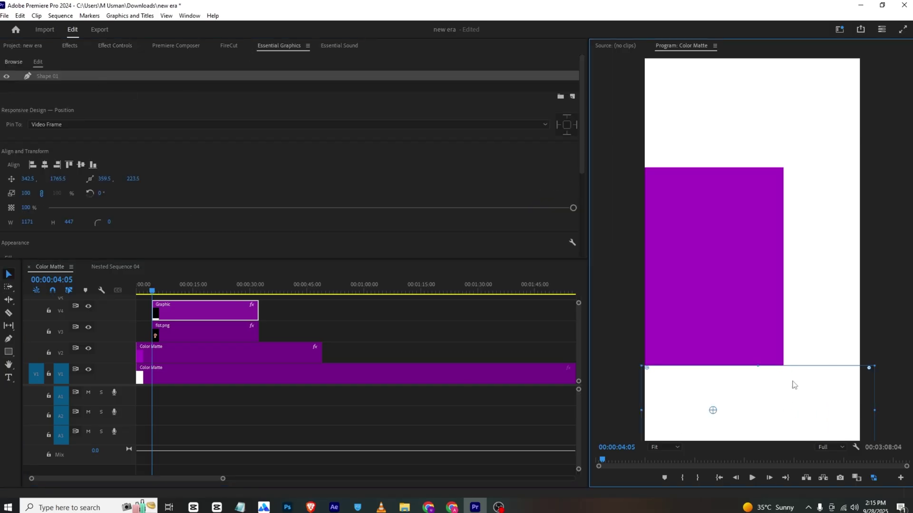
click(163, 299)
key(Home)
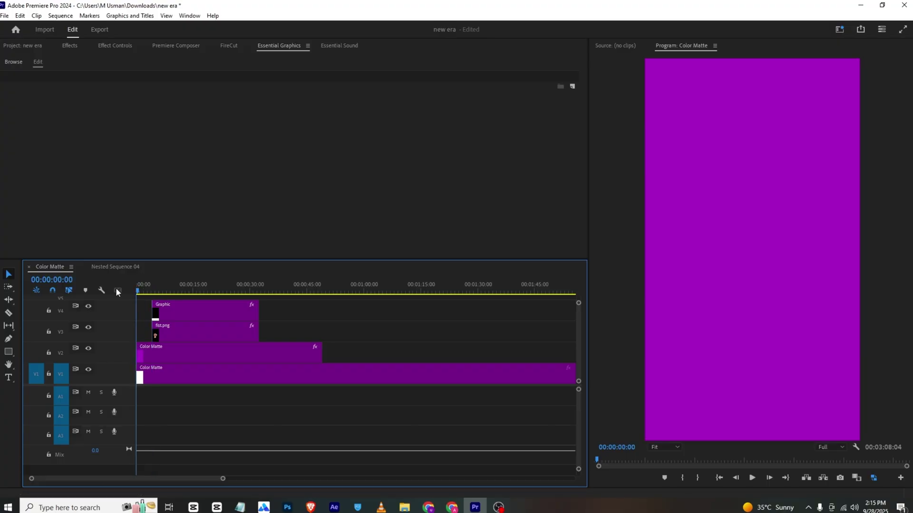
key(space)
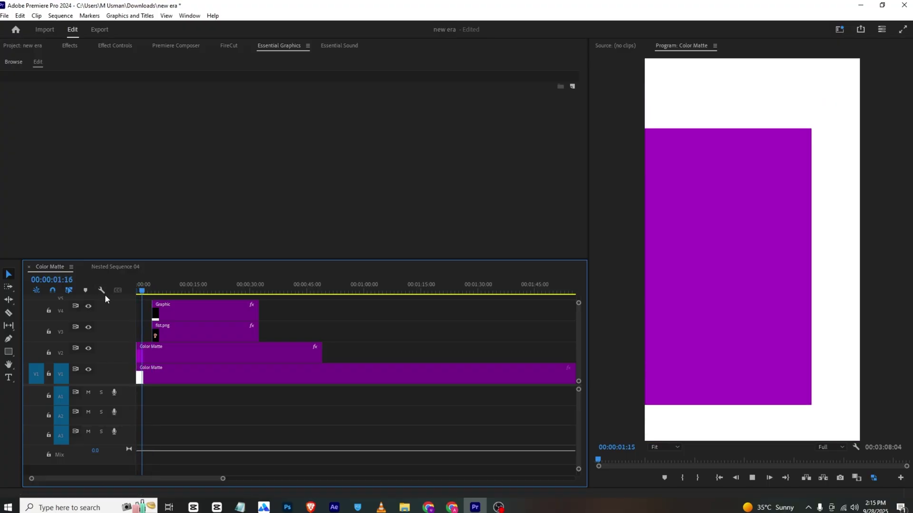
Move fist.png's second position keyframe much closer to the clip start so the fist rises faster, and preview the motion
click(178, 338)
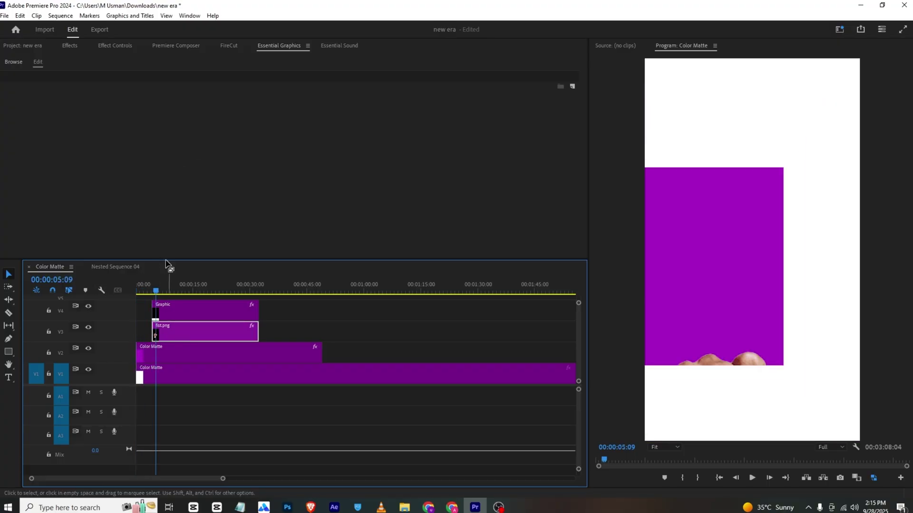
click(119, 46)
drag(461, 94, 369, 110)
drag(347, 65, 321, 68)
key(space)
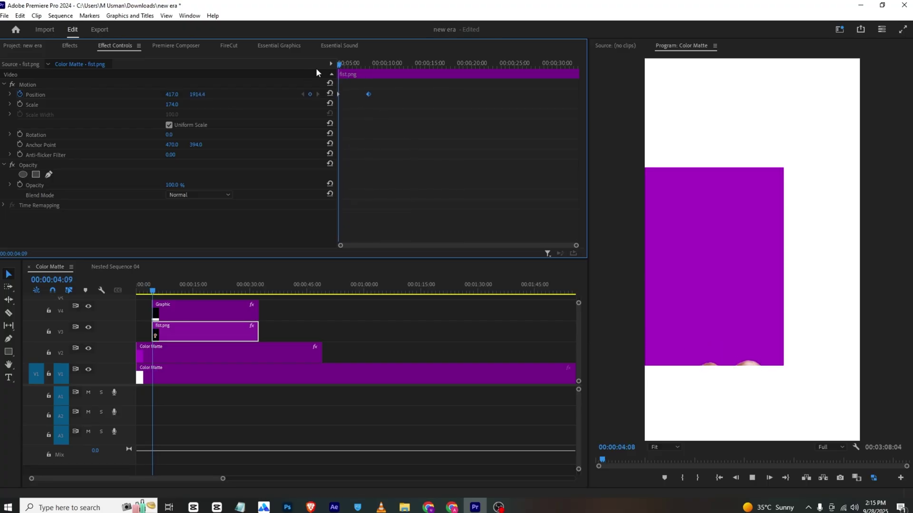
Apply smooth temporal interpolation to both of fist.png's position keyframes and play back the eased rise
right_click(368, 94)
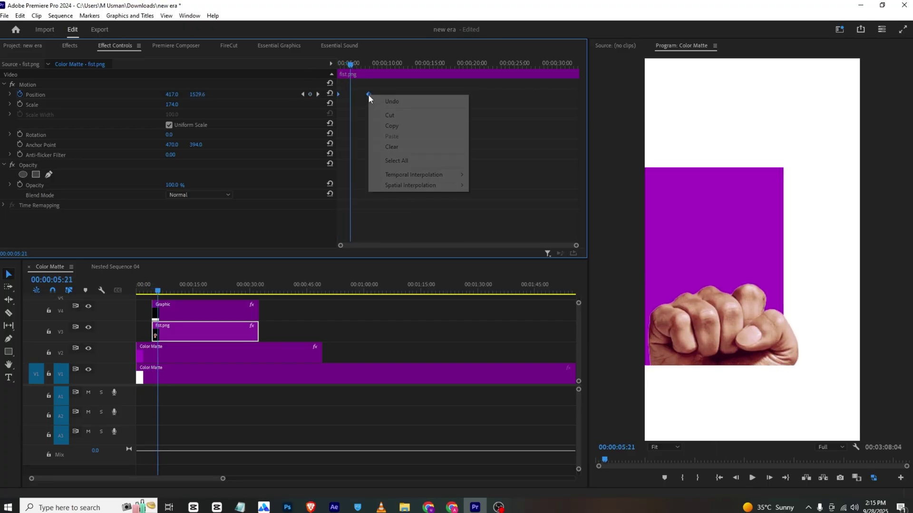
mouse_move(448, 176)
click(491, 231)
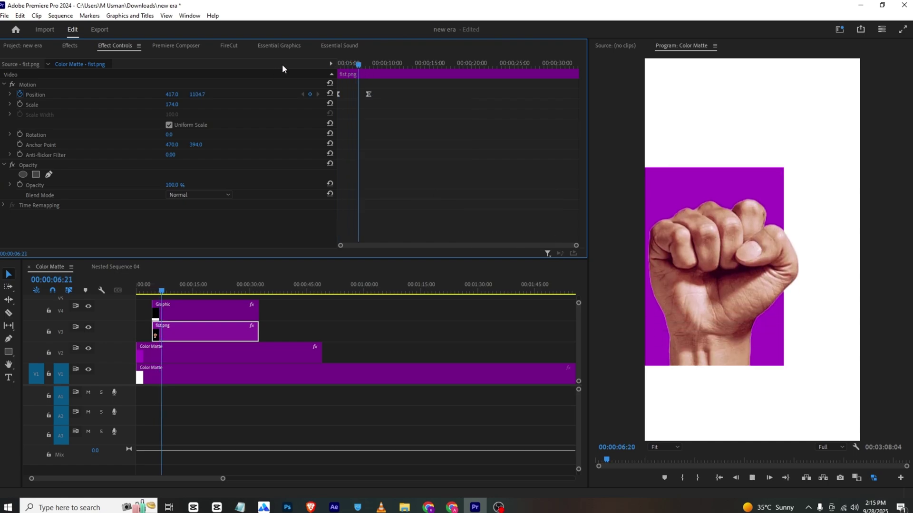
key(space)
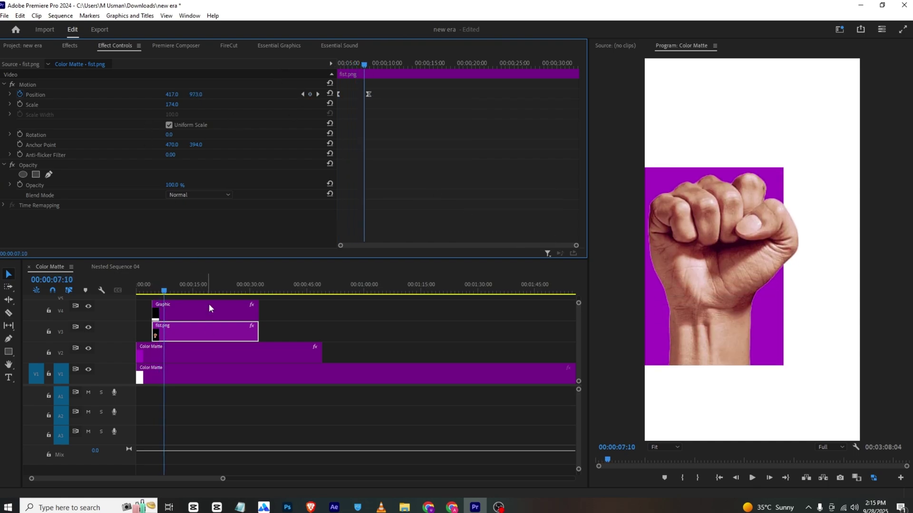
Keyframe Border and Edge Sharpness of the purple matte's Roughen Edges at 00:00:02:22, with Edge Type Cut and Fractal Influence 0
click(204, 356)
click(79, 45)
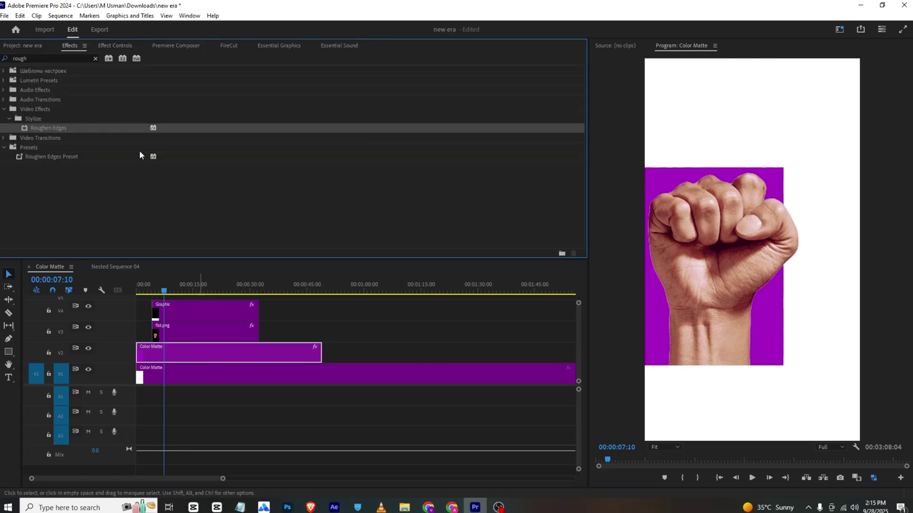
click(105, 42)
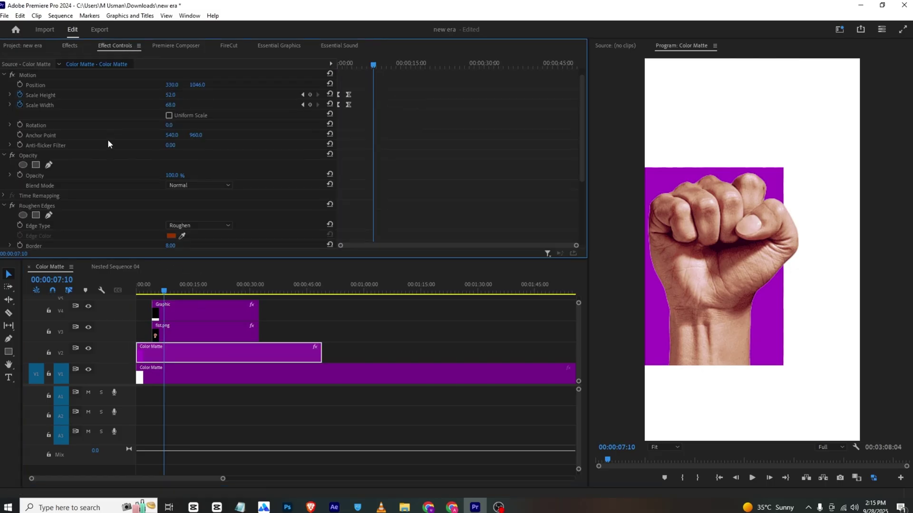
drag(347, 62, 352, 64)
scroll(100, 205, down, 4)
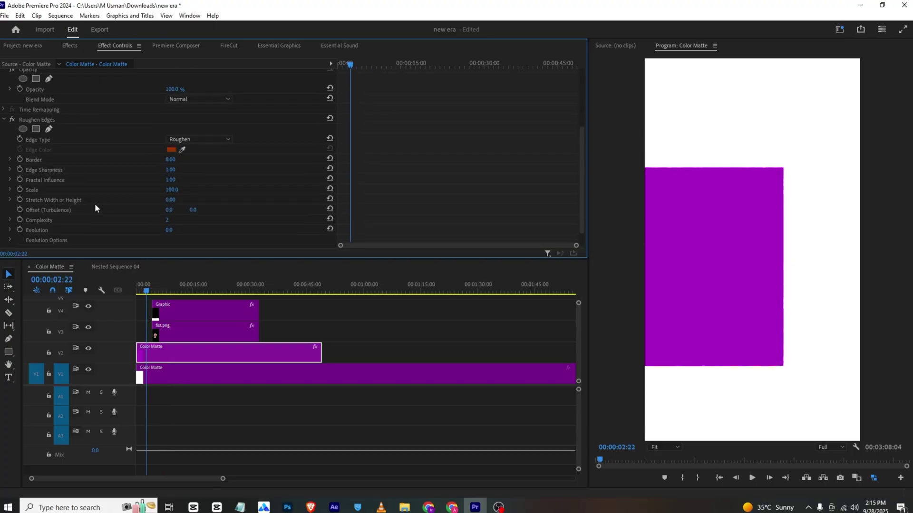
click(22, 151)
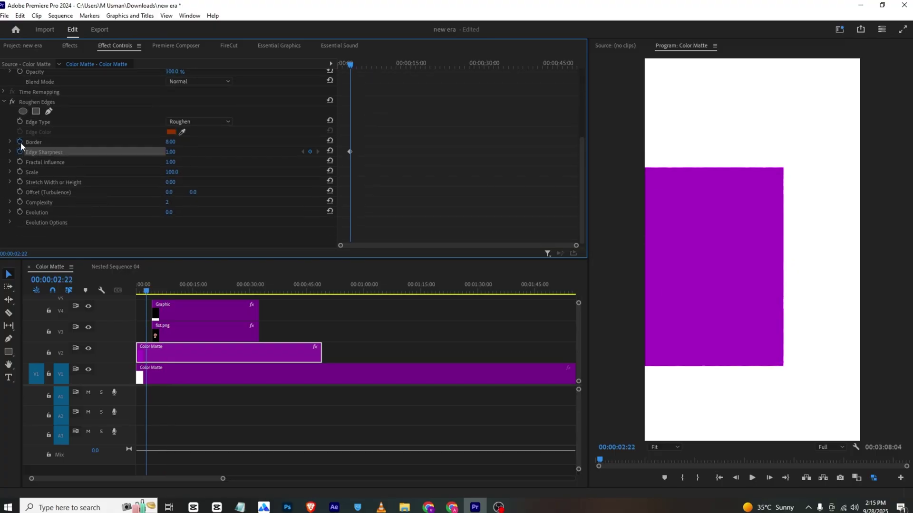
click(21, 142)
click(204, 121)
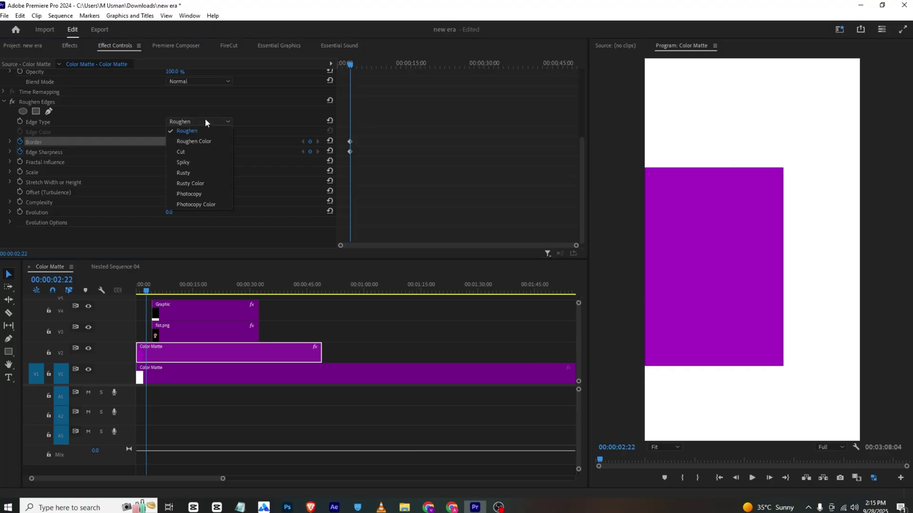
click(216, 158)
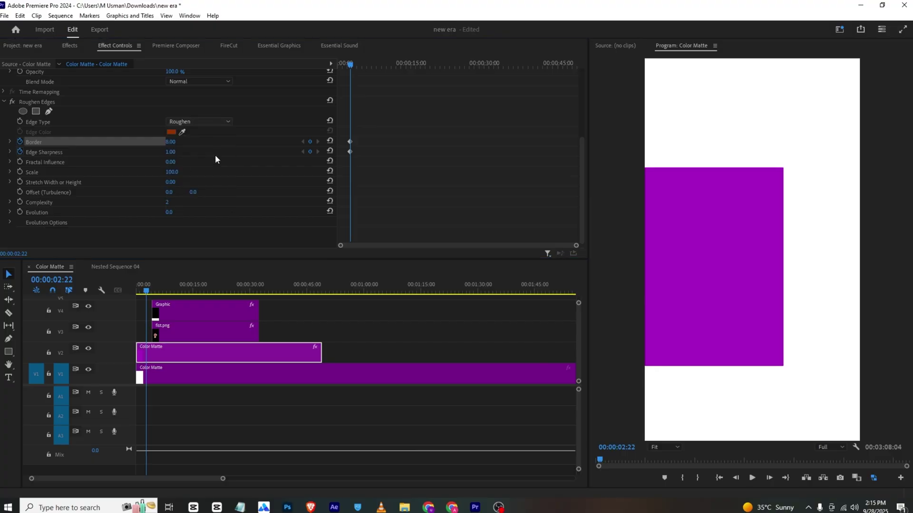
Round the purple matte's corners with Roughen Edges keyframes at 00:00:03:21, setting Border to 126 and Edge Sharpness to 10, and preview it
click(355, 64)
drag(174, 143, 210, 155)
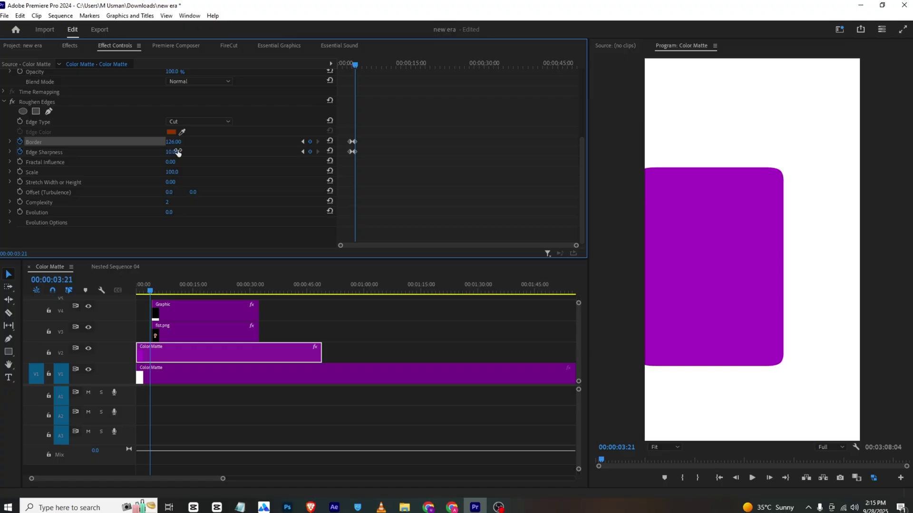
drag(367, 65, 269, 81)
key(space)
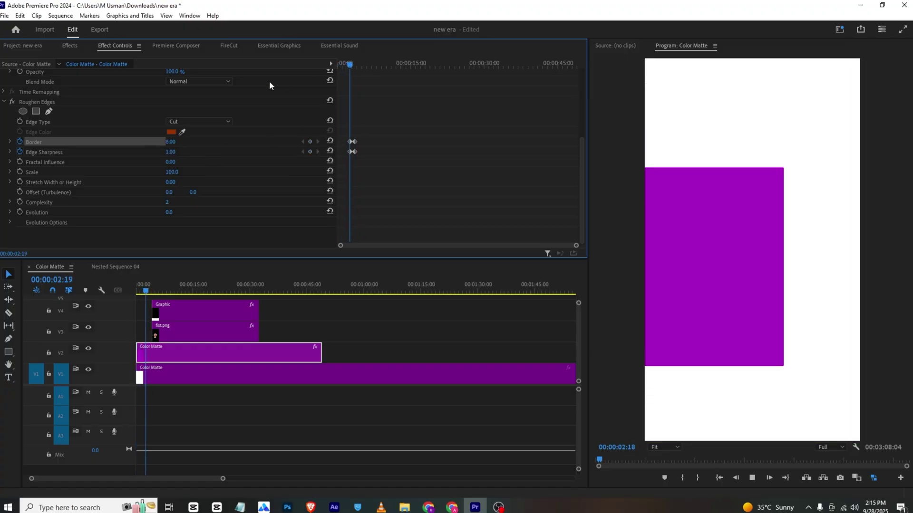
key(space)
Apply smooth temporal interpolation to all the Border and Edge Sharpness keyframes of the purple matte
drag(365, 134, 350, 153)
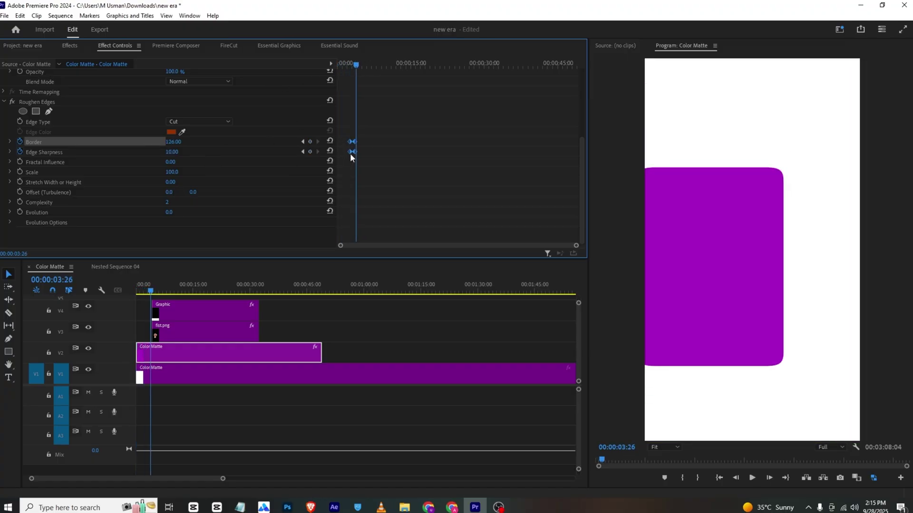
right_click(350, 152)
click(375, 291)
Switch to VLC media player, examine how the vertical REVOLUTION text builds up in the reference video, and return to Premiere Pro
click(381, 508)
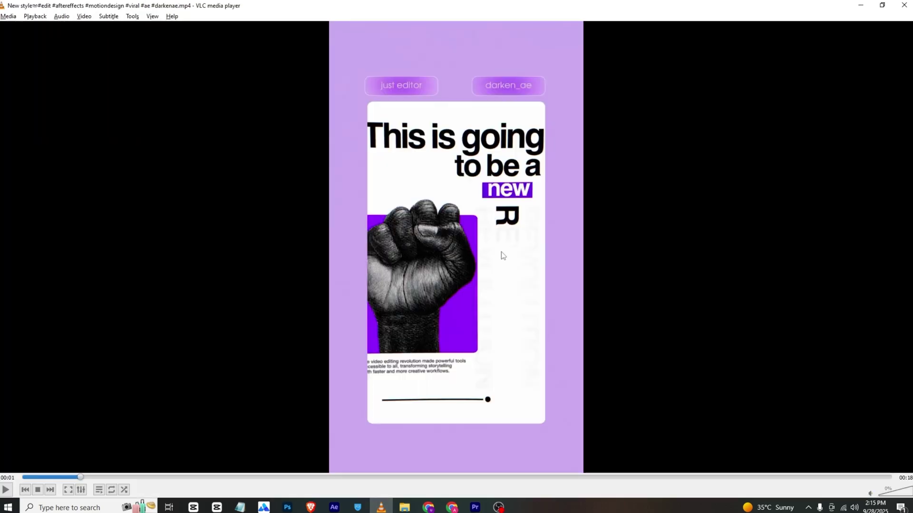
drag(85, 478, 107, 478)
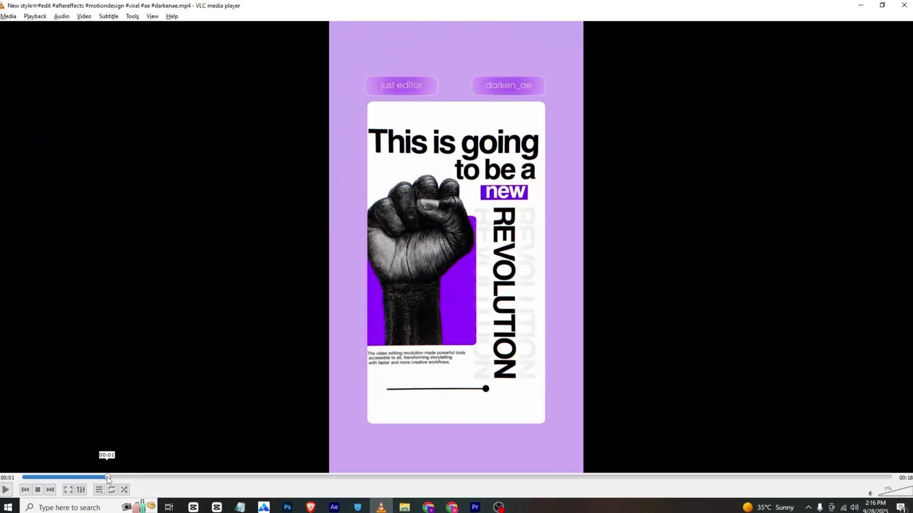
click(475, 508)
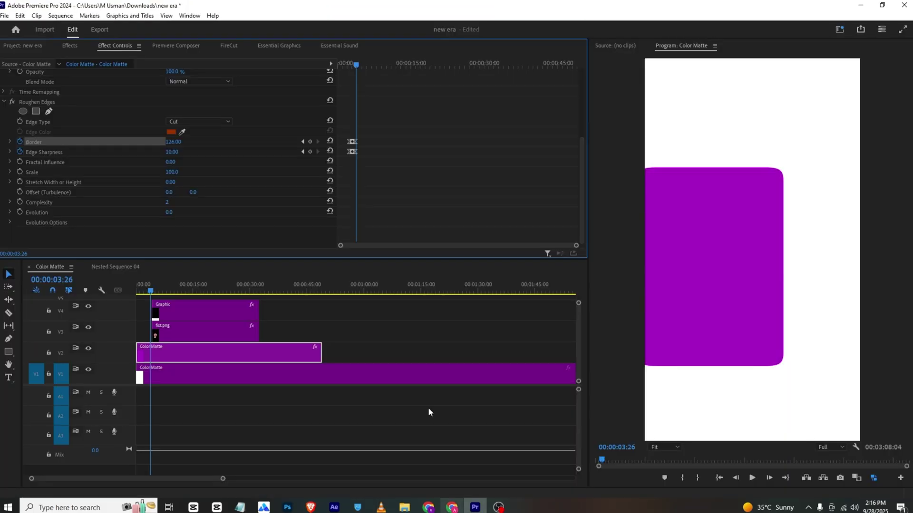
Add a text layer reading "revolutionary" at 00:00:03:26 in the white area beside the purple matte
click(179, 300)
key(t)
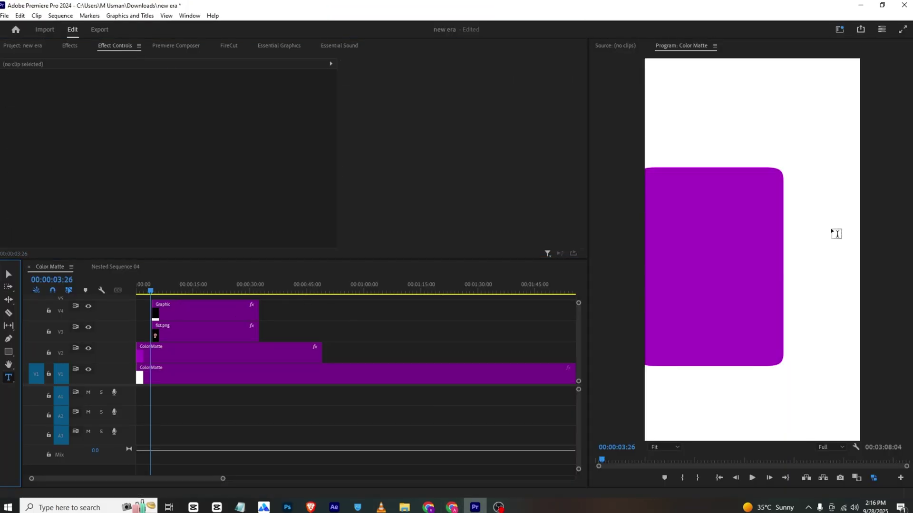
click(832, 230)
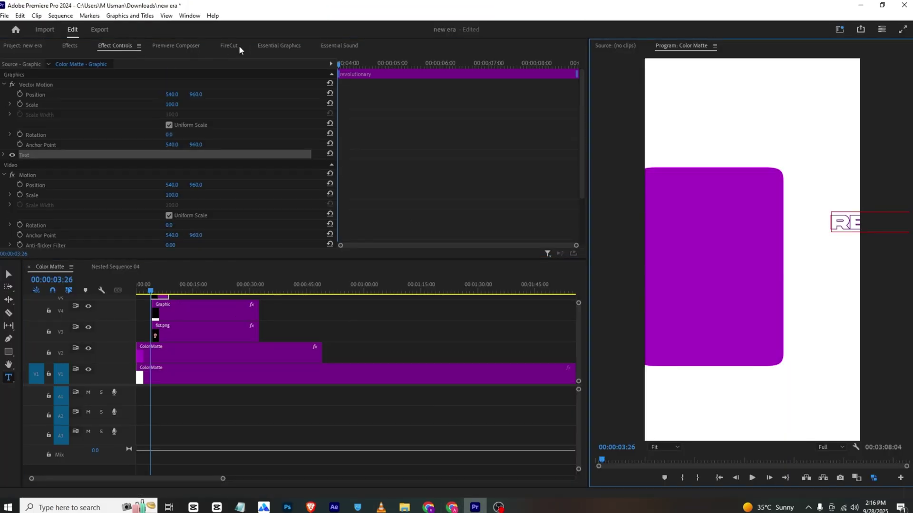
Scale the revolutionary text to 68, rotate it 90° and position it at 681, 429 so it runs vertically beside the matte
drag(175, 94, 163, 109)
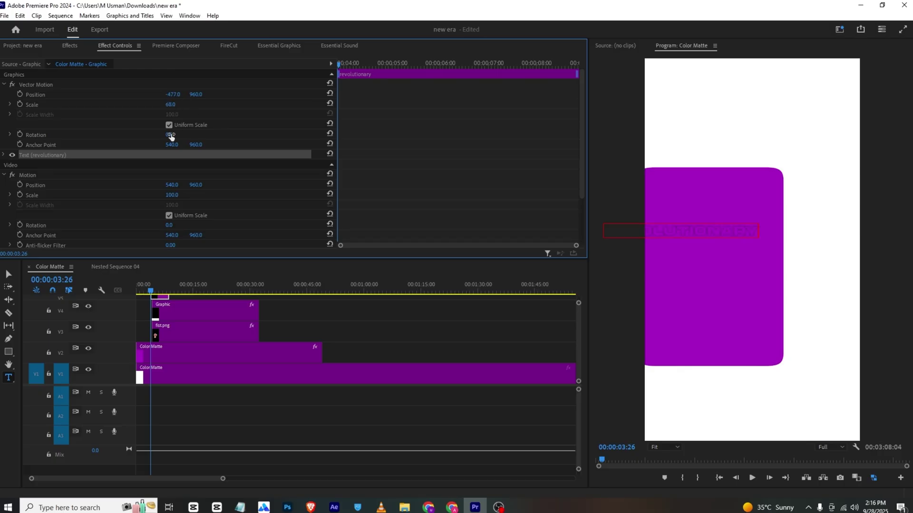
click(175, 134)
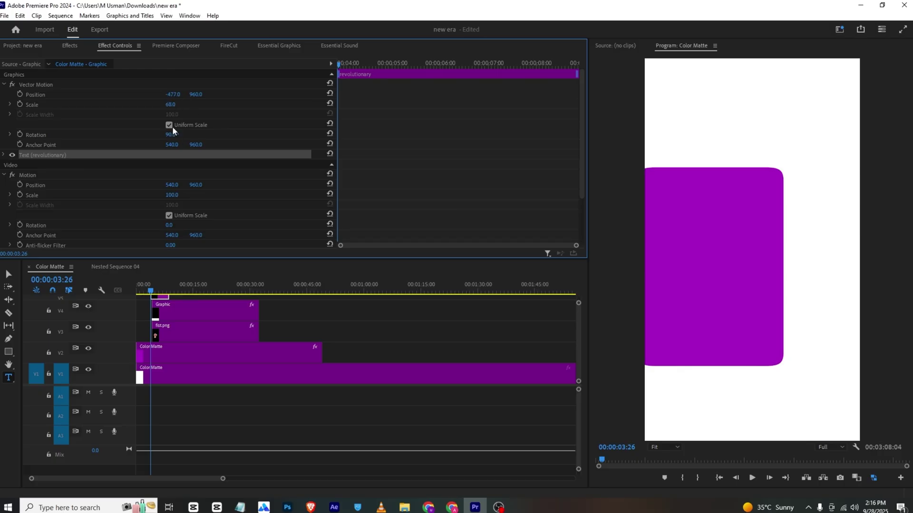
drag(175, 95, 1, 94)
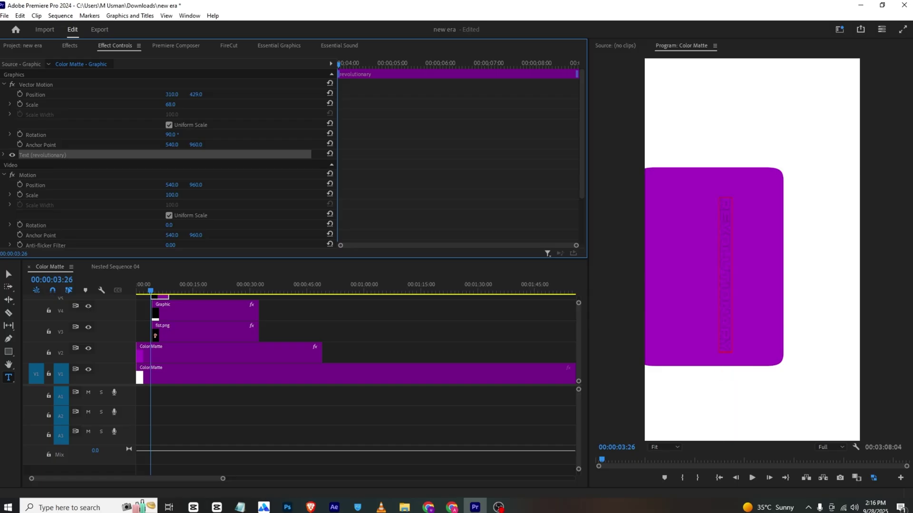
drag(172, 95, 176, 94)
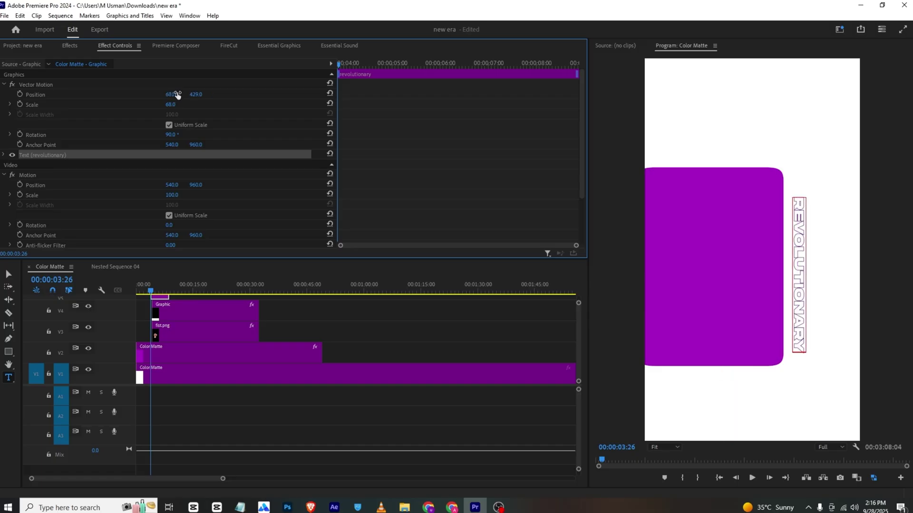
Turn off the revolutionary text's stroke and give the text a solid black fill
click(279, 45)
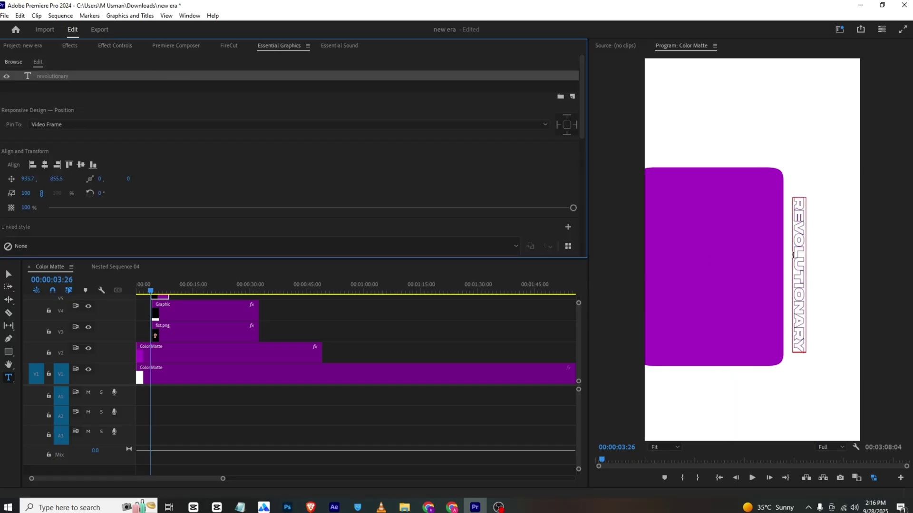
scroll(156, 136, down, 5)
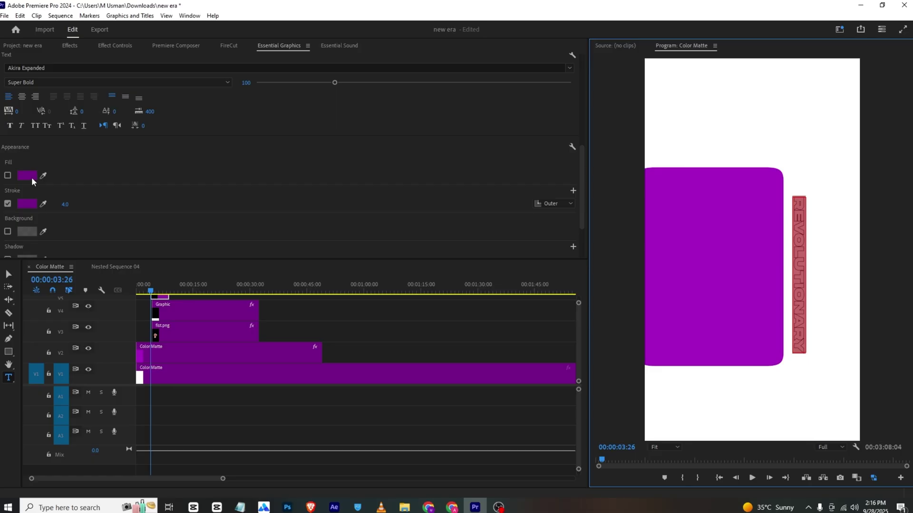
click(9, 205)
click(7, 204)
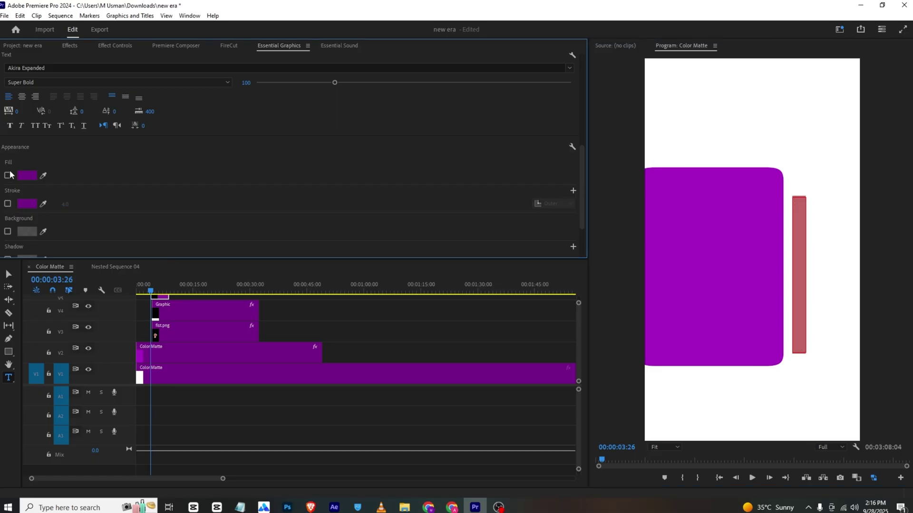
click(8, 175)
click(7, 175)
click(27, 175)
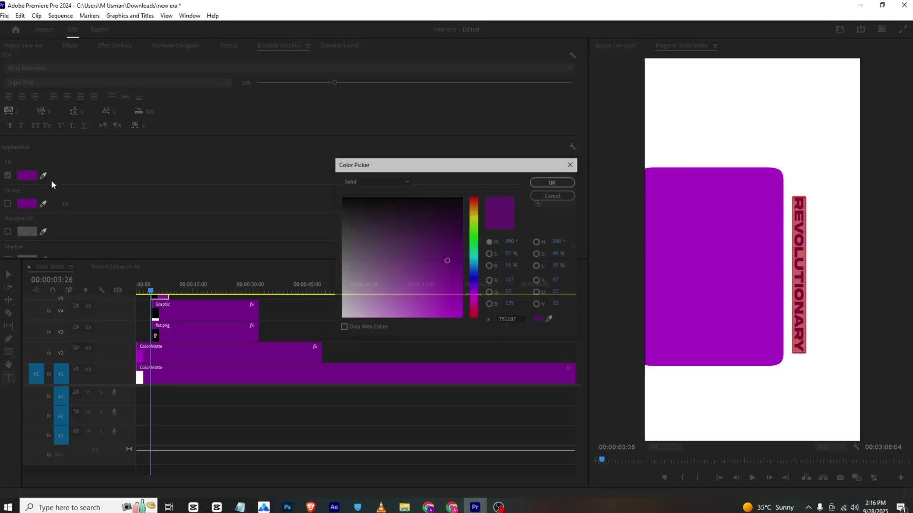
click(342, 217)
click(552, 182)
Enlarge the vertical revolutionary text to scale 95 and reposition it at 747, 135
click(114, 45)
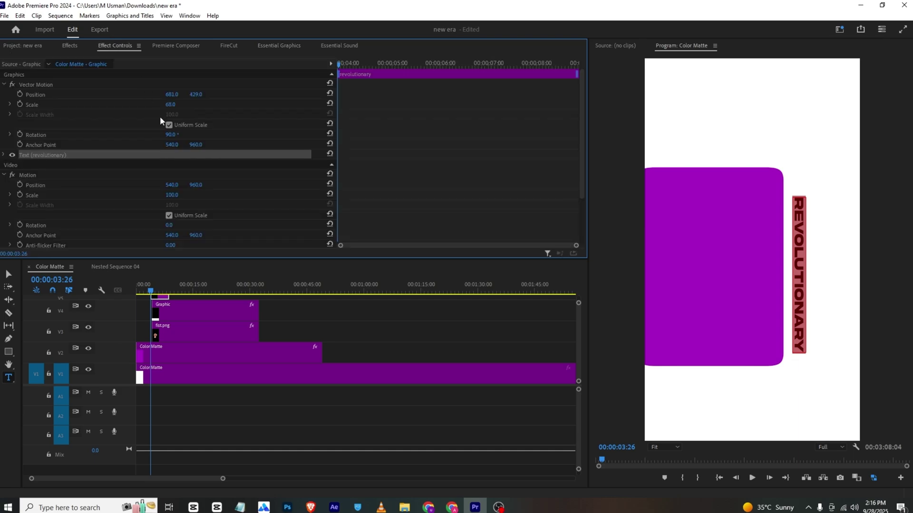
drag(169, 105, 203, 94)
click(194, 104)
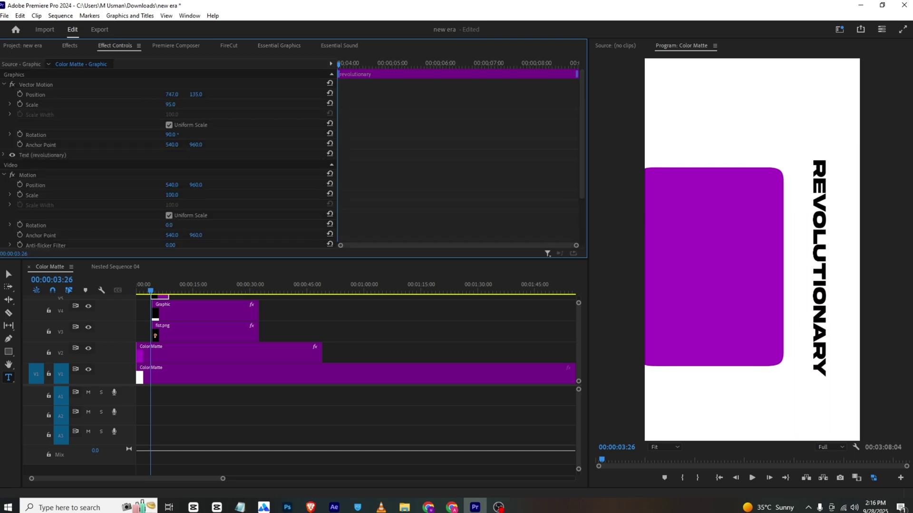
Nest the fist image clip and the white graphic clip above it into one sequence
drag(168, 297, 207, 335)
right_click(207, 334)
click(230, 285)
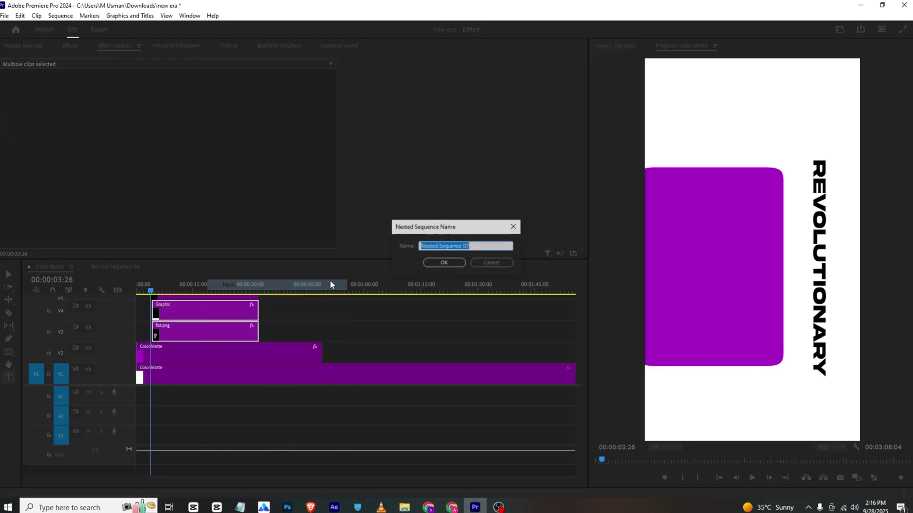
click(438, 261)
Extend the revolutionary text clip to the end of the fist nest and lower it onto track V4
click(175, 290)
mouse_move(174, 293)
mouse_down()
mouse_move(196, 295)
mouse_move(167, 298)
mouse_move(179, 294)
mouse_up()
drag(188, 298, 189, 319)
Duplicate the revolutionary text clip onto V5 and shift the copy horizontally to sit between the matte and the original text
click(160, 285)
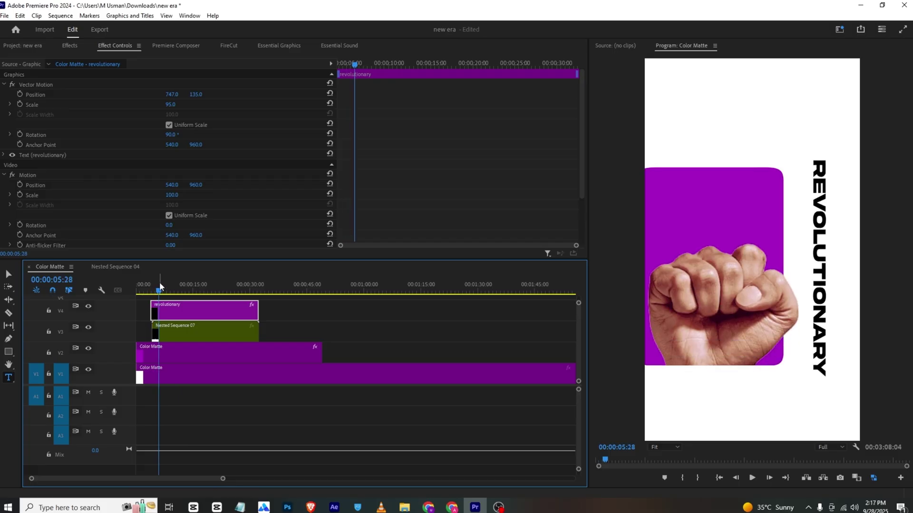
drag(579, 305, 579, 300)
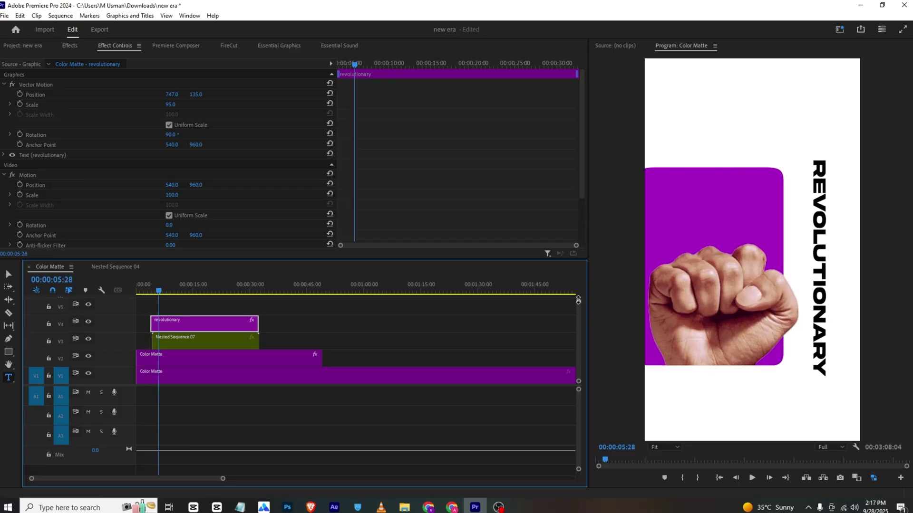
drag(176, 323, 175, 315)
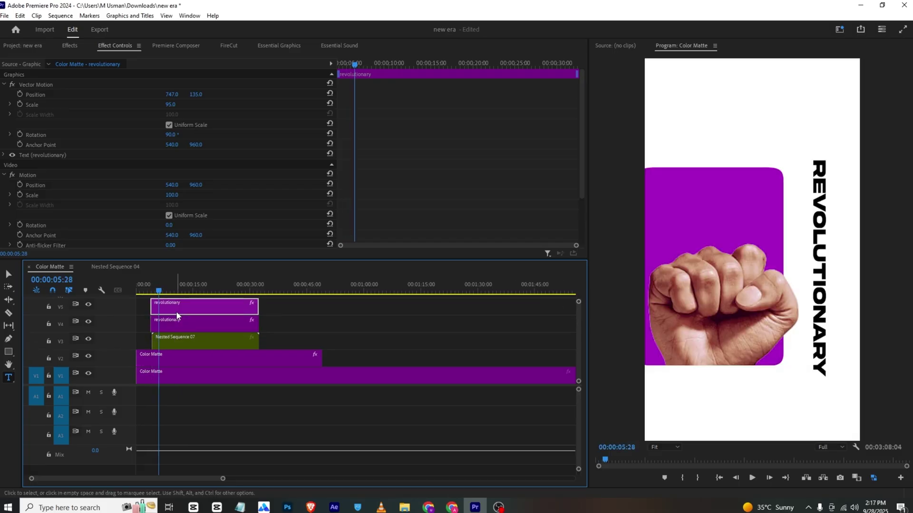
mouse_move(166, 95)
mouse_down()
mouse_move(209, 95)
mouse_move(173, 96)
mouse_up()
Set the opacity of the duplicated revolutionary text to 20%
scroll(171, 193, down, 3)
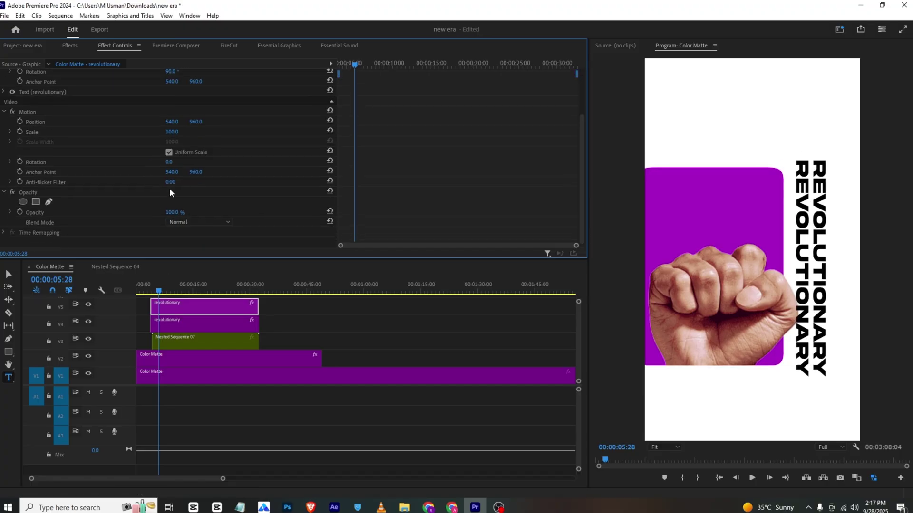
click(182, 211)
text(20)
key(Return)
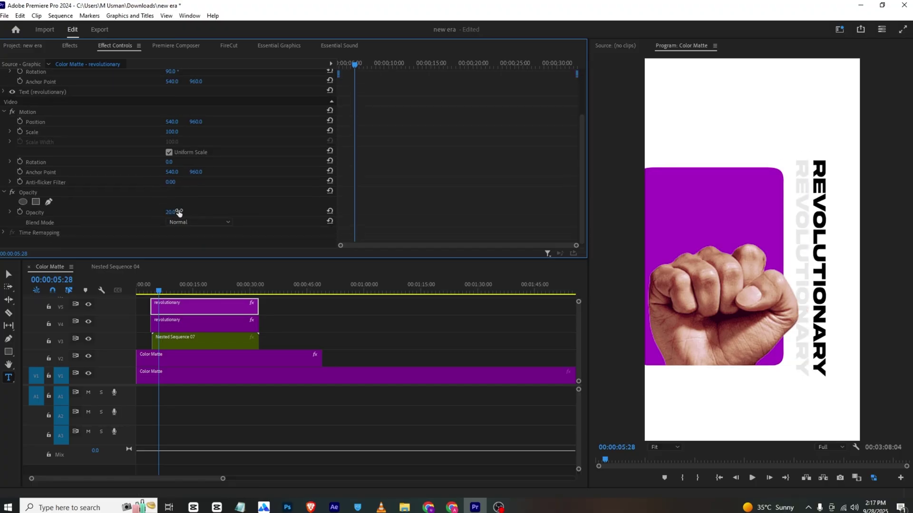
Duplicate the faded revolutionary text onto V6, shift the copy to the outer side of the black text, and save the project
drag(195, 304, 193, 296)
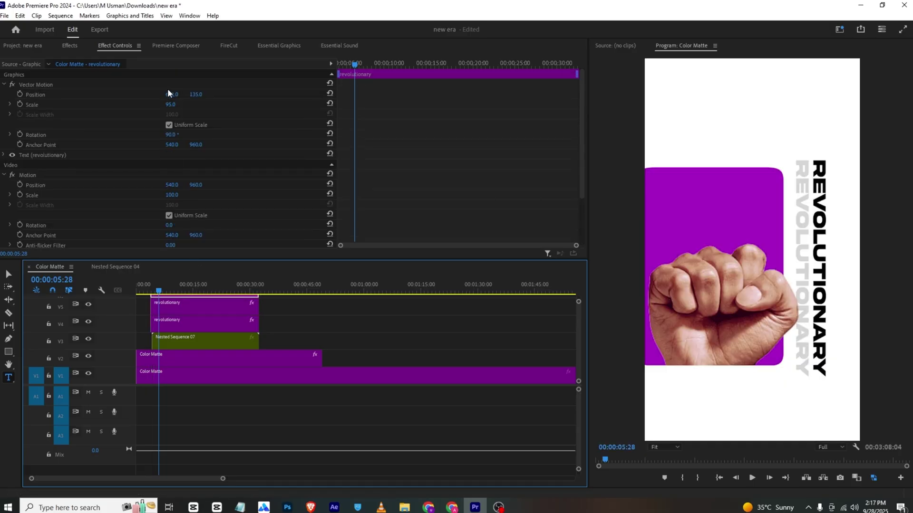
click(167, 89)
drag(177, 95, 176, 95)
key(ctrl+s)
click(328, 463)
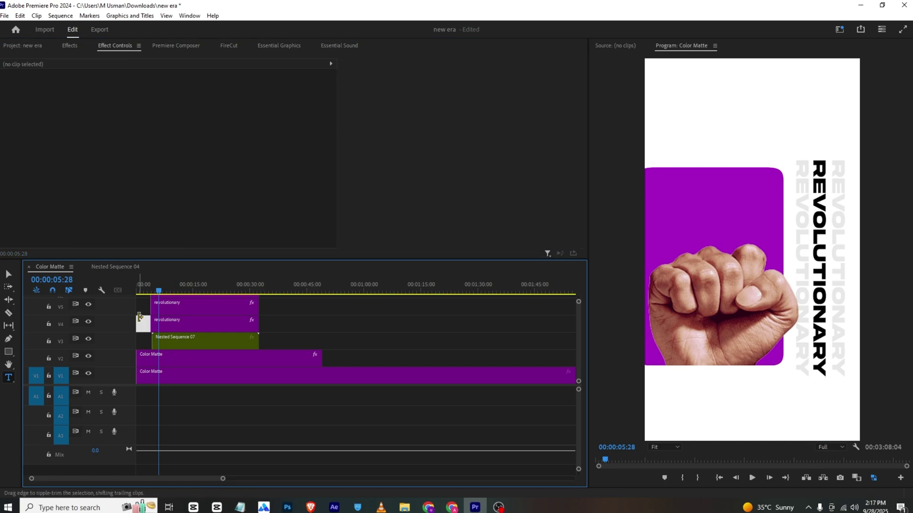
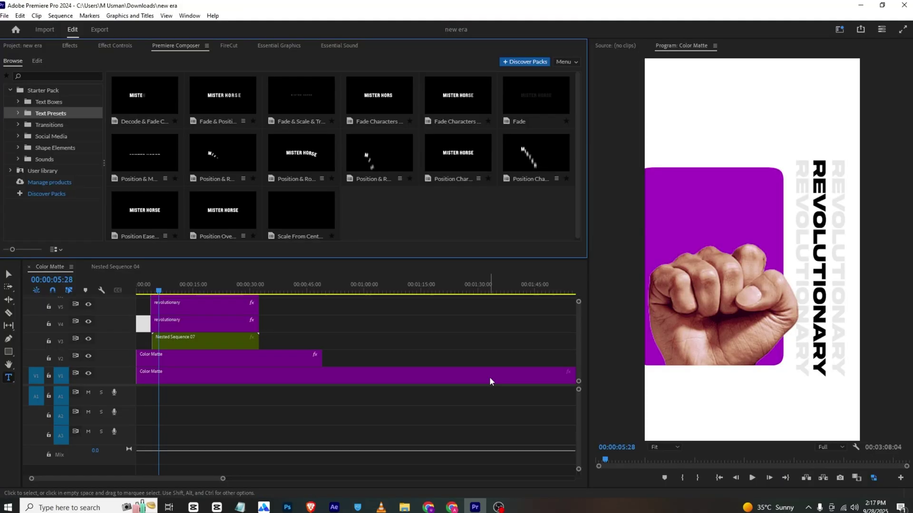
Draw a straight horizontal line with the Pen tool below the purple matte, nearly the matte's visible width, at 00:00:04:05
drag(158, 285, 152, 285)
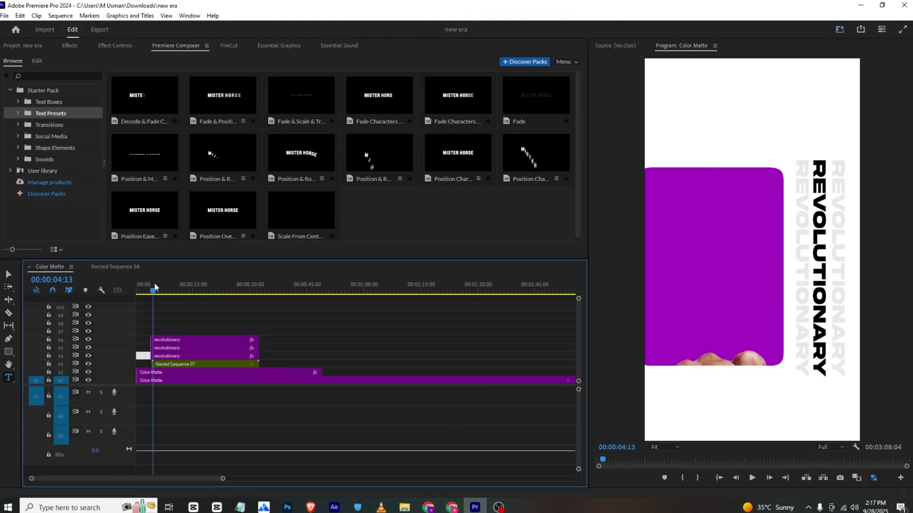
click(180, 308)
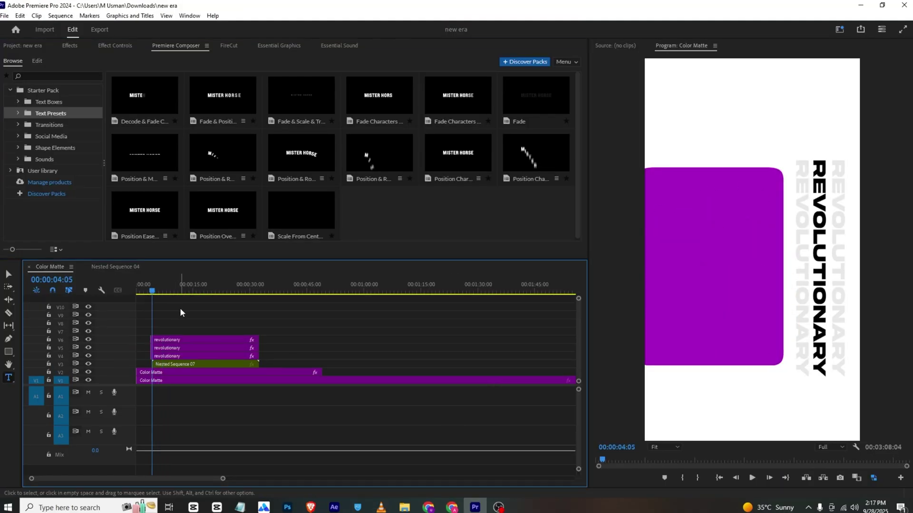
click(9, 339)
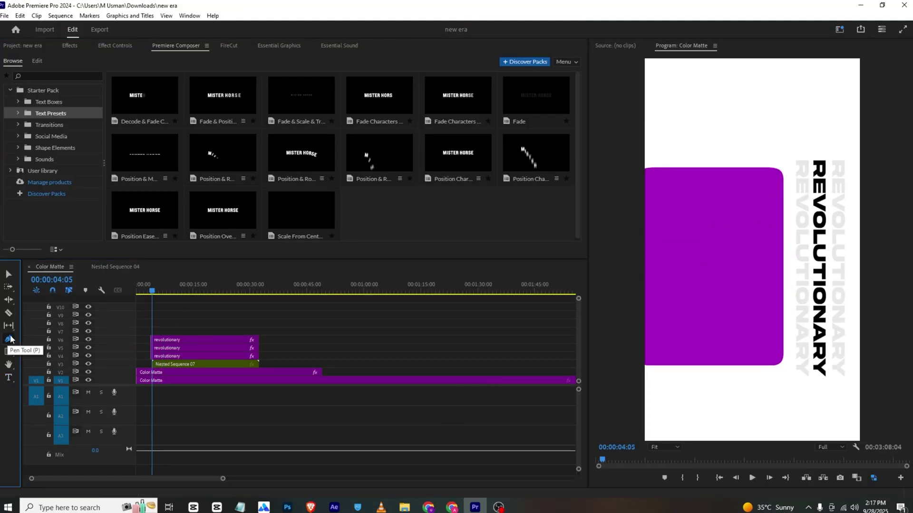
click(651, 394)
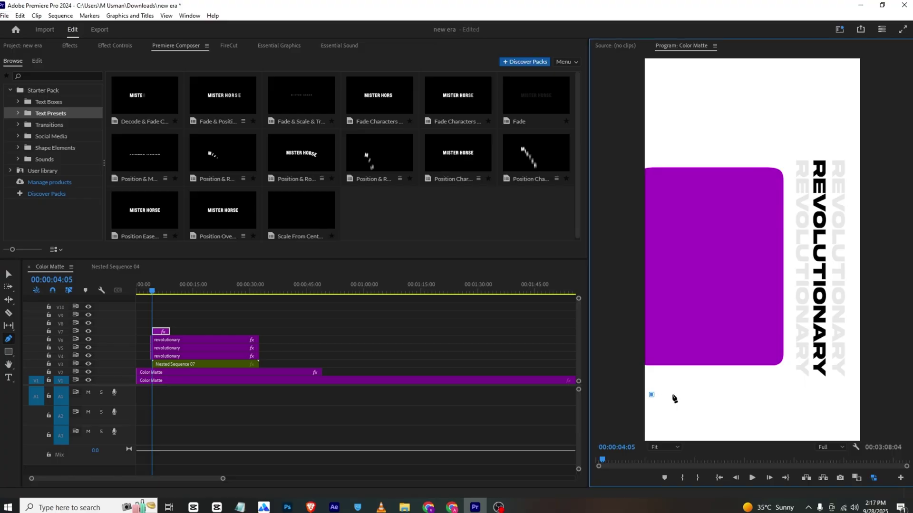
click(776, 395)
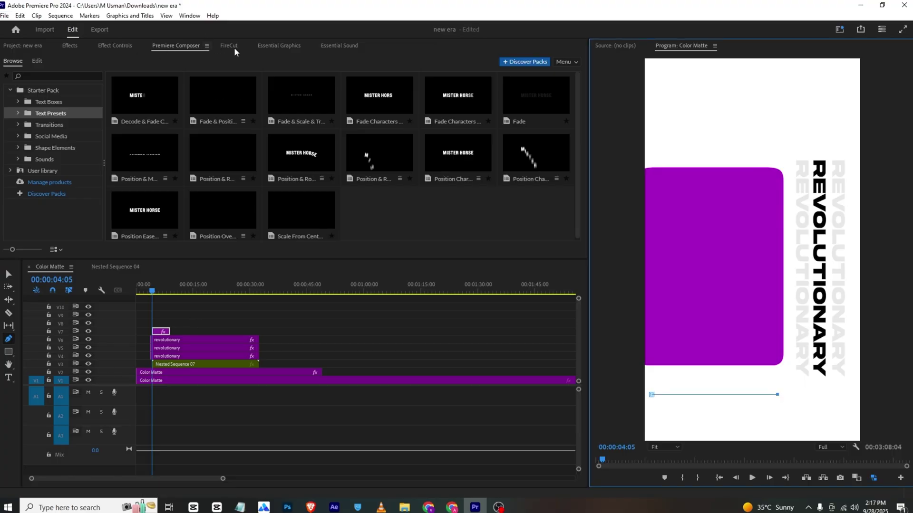
Turn off the line's fill and give it a black outer stroke of 8.0
click(279, 45)
scroll(114, 118, down, 5)
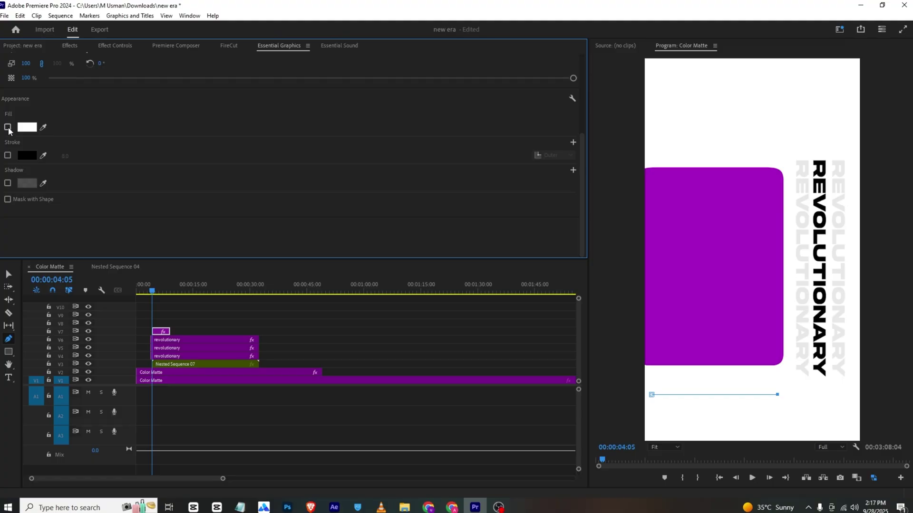
click(8, 158)
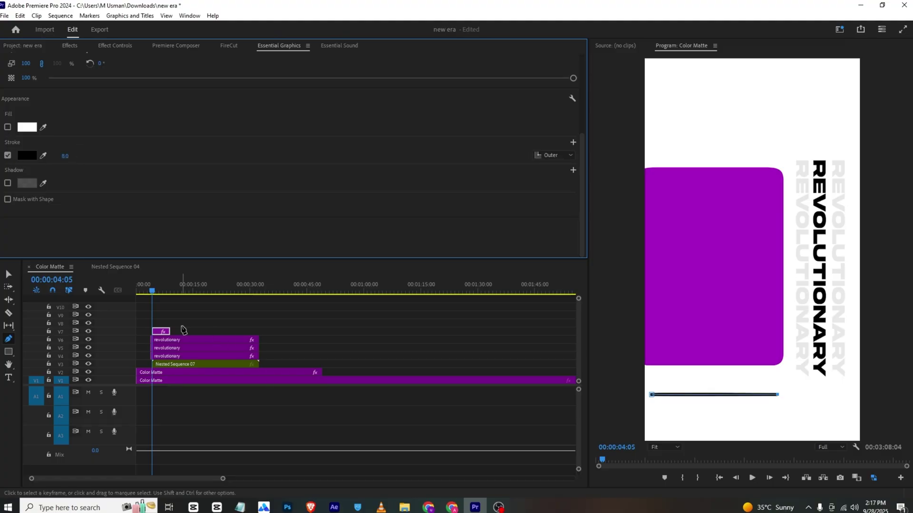
Extend the line's clip to the end of the text clips and align its start with theirs
key(v)
drag(170, 331, 258, 331)
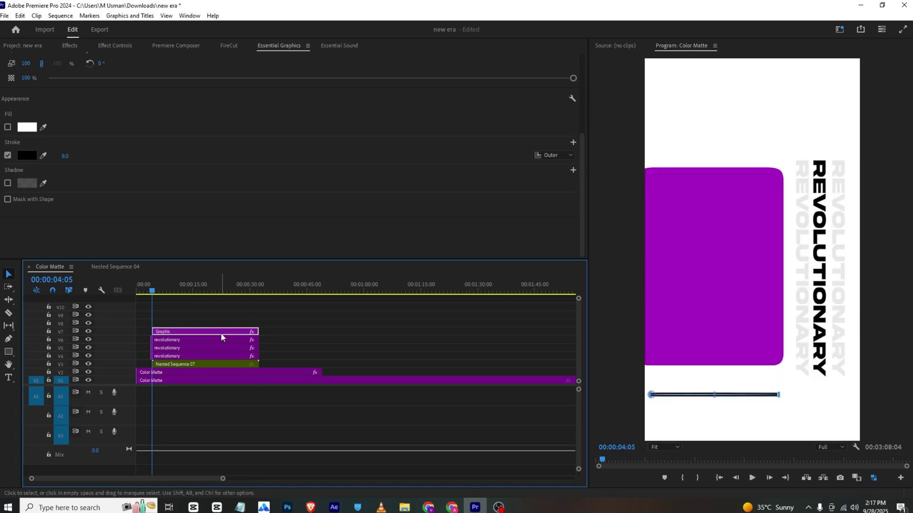
drag(175, 332, 209, 331)
click(172, 292)
click(169, 320)
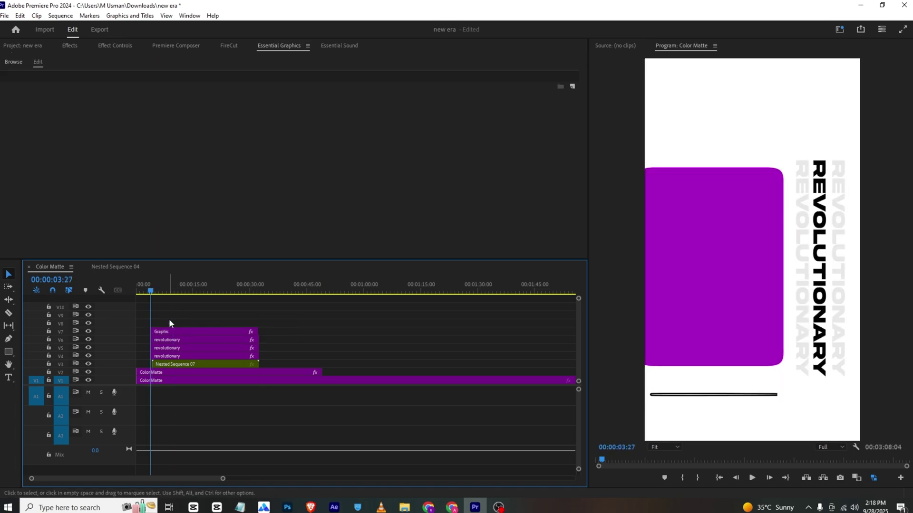
Draw a circle about 51 px across with the Ellipse tool, centred on the end of the line nearest the text
click(8, 355)
click(39, 363)
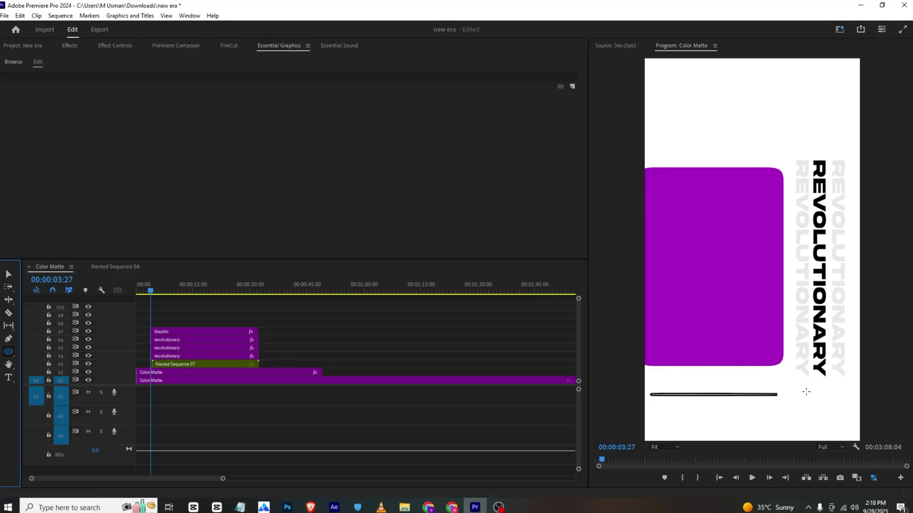
drag(772, 389, 776, 401)
scroll(96, 130, down, 2)
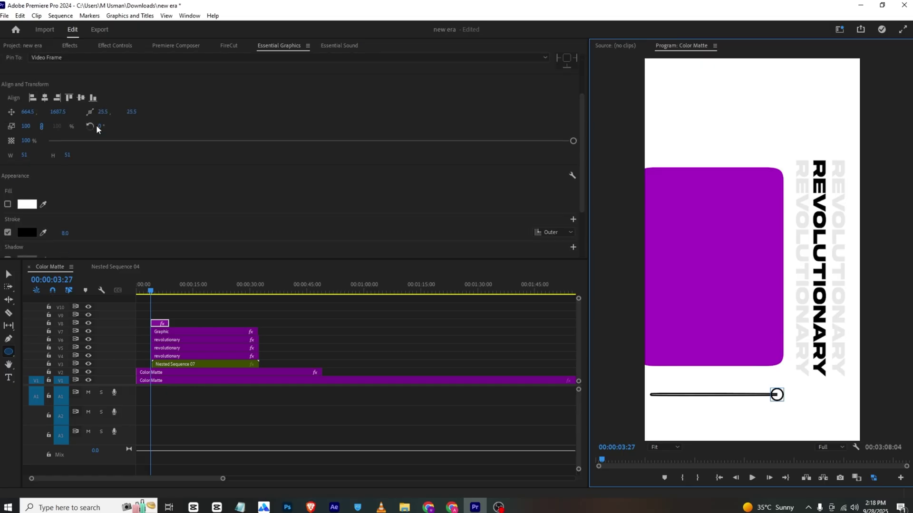
Give the circle a solid black fill and turn off its stroke
scroll(97, 129, down, 2)
click(7, 147)
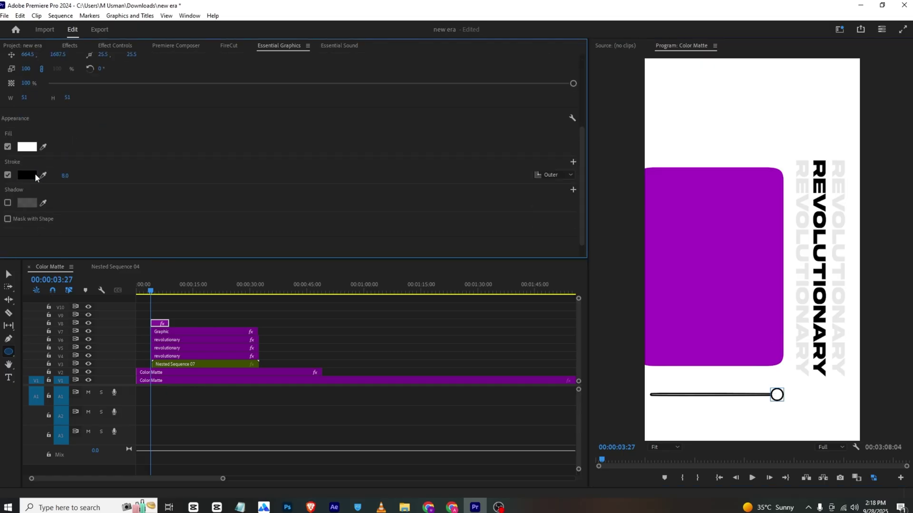
click(43, 176)
click(8, 175)
click(34, 149)
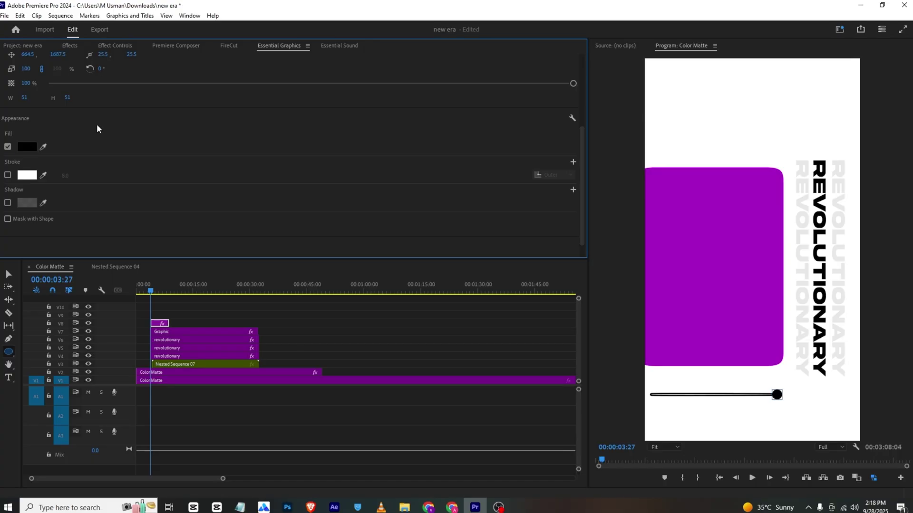
scroll(96, 124, up, 1)
Extend the circle's clip to match the other overlays and cut all six clips above the purple matte at 00:00:20:25
click(161, 280)
drag(161, 279, 215, 281)
drag(277, 317, 229, 369)
click(184, 316)
drag(171, 322, 234, 366)
key(c)
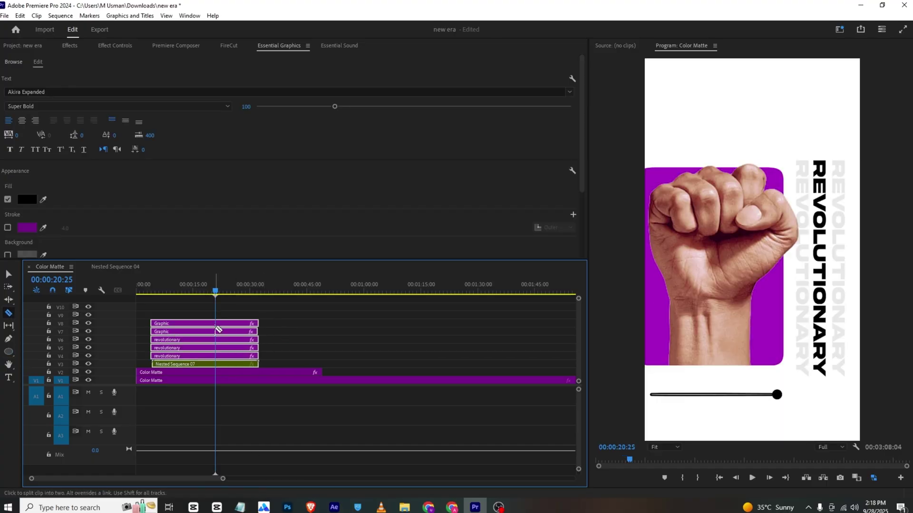
click(215, 332)
click(216, 340)
click(216, 348)
click(215, 356)
click(216, 324)
click(214, 365)
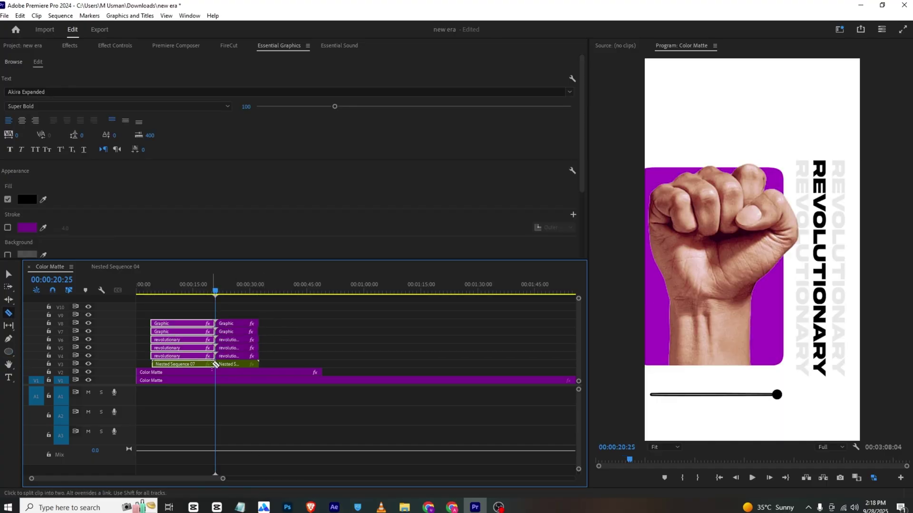
Nest the six overlay clip parts after the 00:00:20:25 cut into one sequence
key(v)
drag(291, 302, 227, 360)
right_click(227, 360)
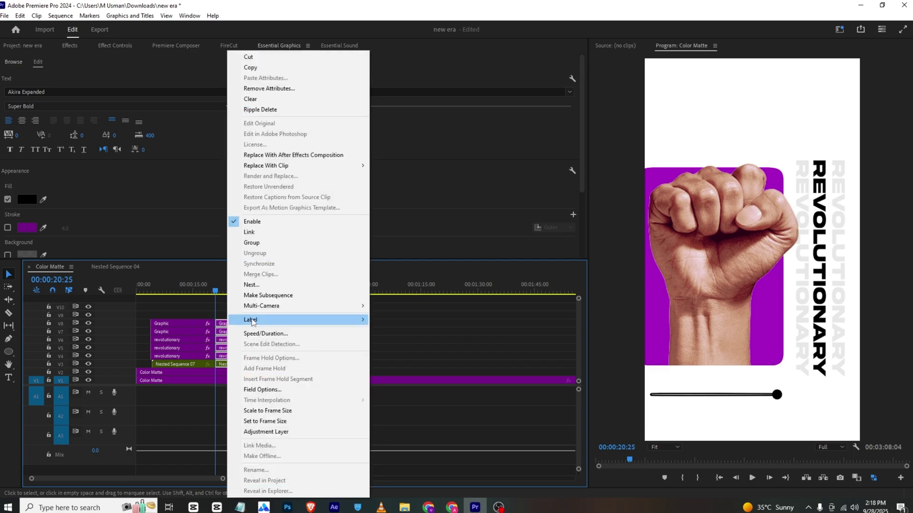
click(251, 285)
click(443, 265)
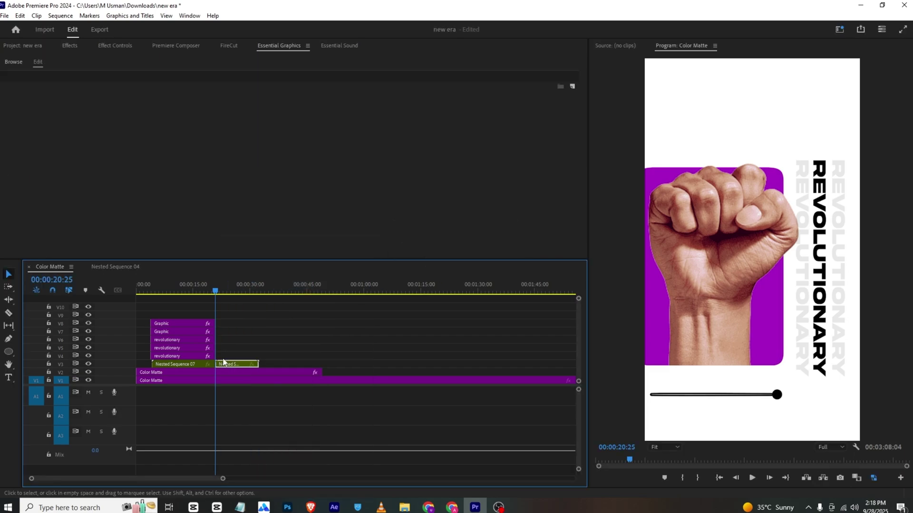
Try to keyframe the nest's position from 540, 960 at 00:00:20:25 to 540, 328 at 00:00:22:22
click(118, 46)
click(20, 94)
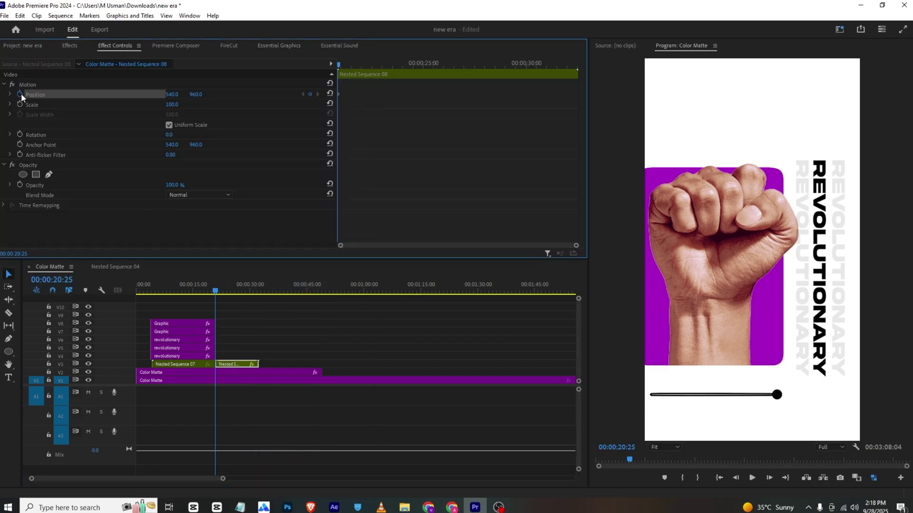
drag(341, 64, 375, 64)
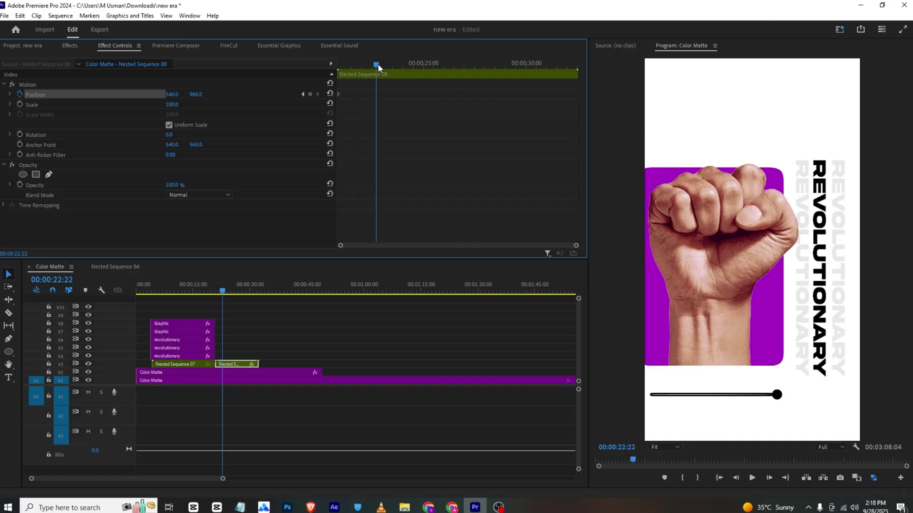
drag(193, 95, 19, 95)
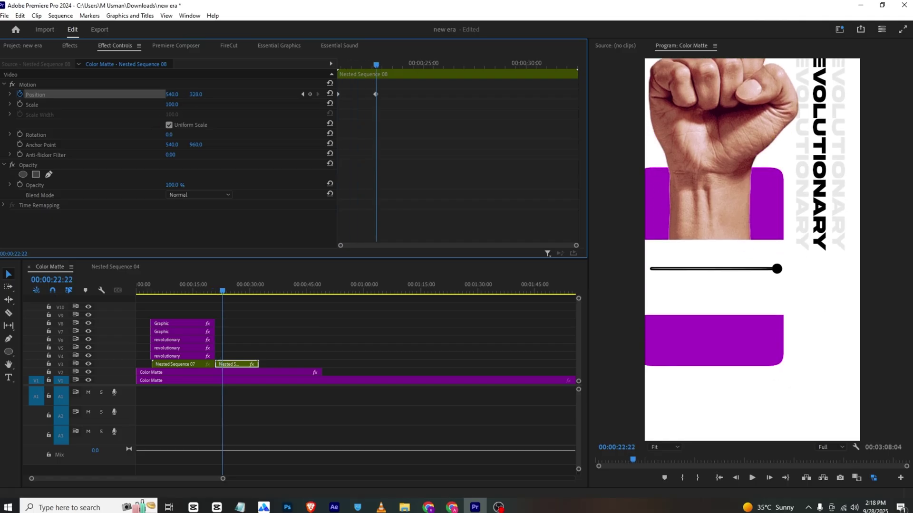
Undo the position keyframes and the nesting of the overlay clips
key(ctrl+z)
key(ctrl+z)
key(ctrl+z)
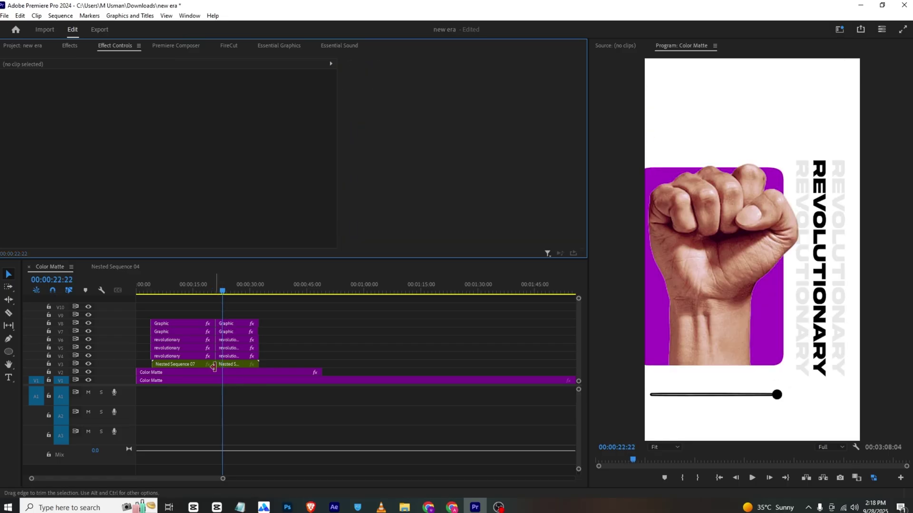
Cut the purple matte at 00:00:20:25 and nest it with all the overlay clip parts after the cut
key(c)
click(216, 373)
key(v)
drag(299, 307, 229, 371)
right_click(229, 371)
click(266, 283)
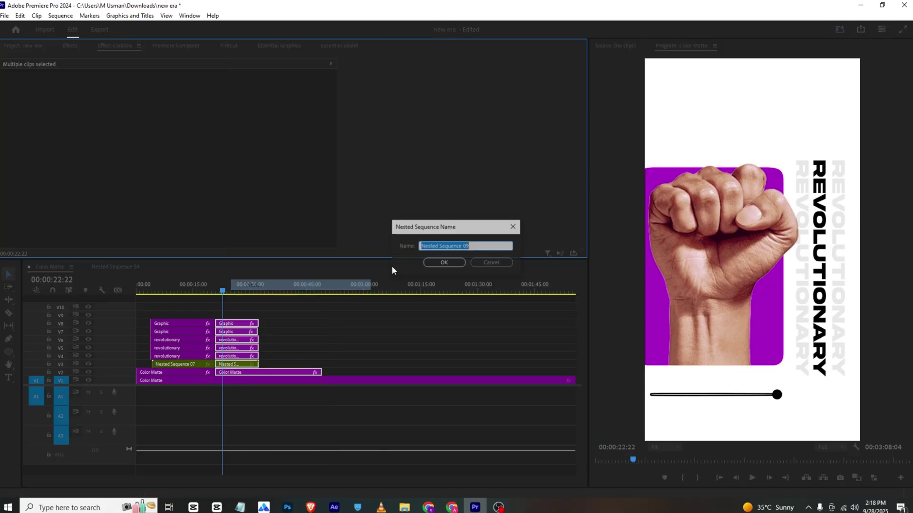
click(444, 262)
Keyframe the new nest's position from 540, 960 at its start to 540, about -700 at 00:00:26:04, sliding it upward
click(249, 380)
click(249, 373)
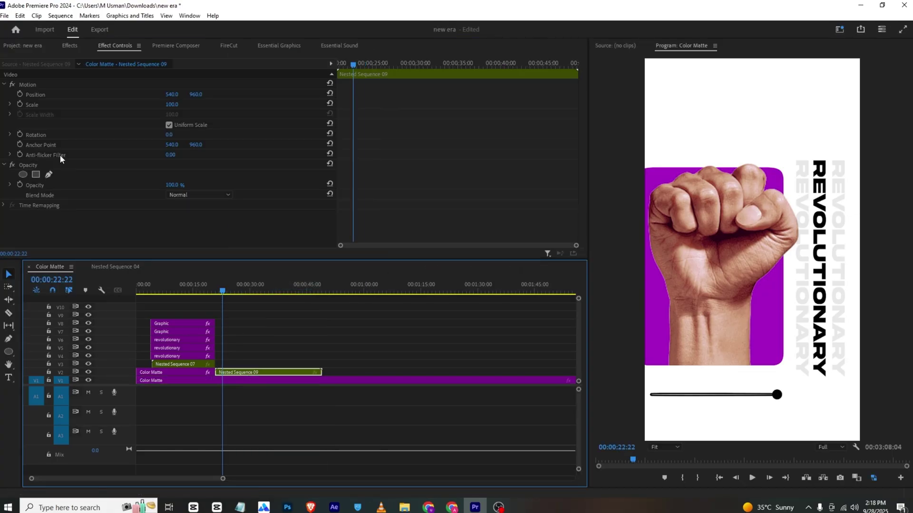
click(19, 94)
drag(352, 94, 337, 94)
drag(353, 64, 382, 63)
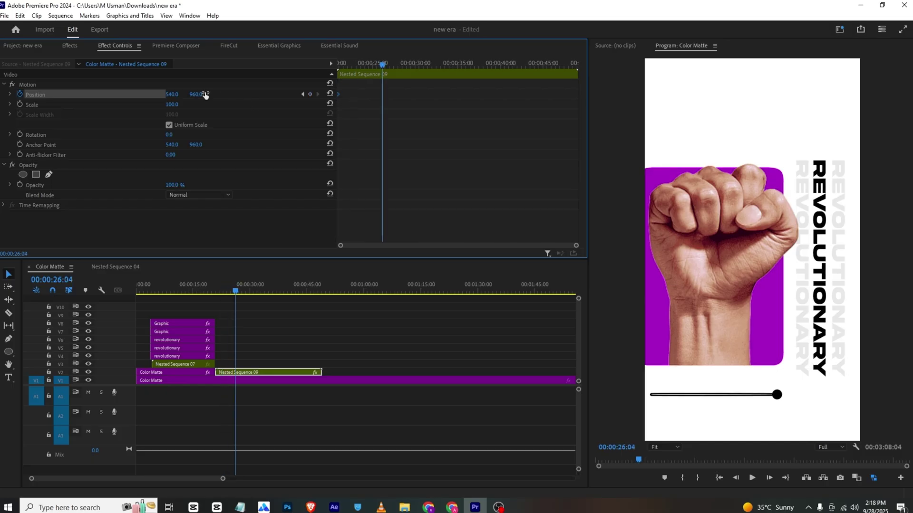
drag(205, 95, 184, 94)
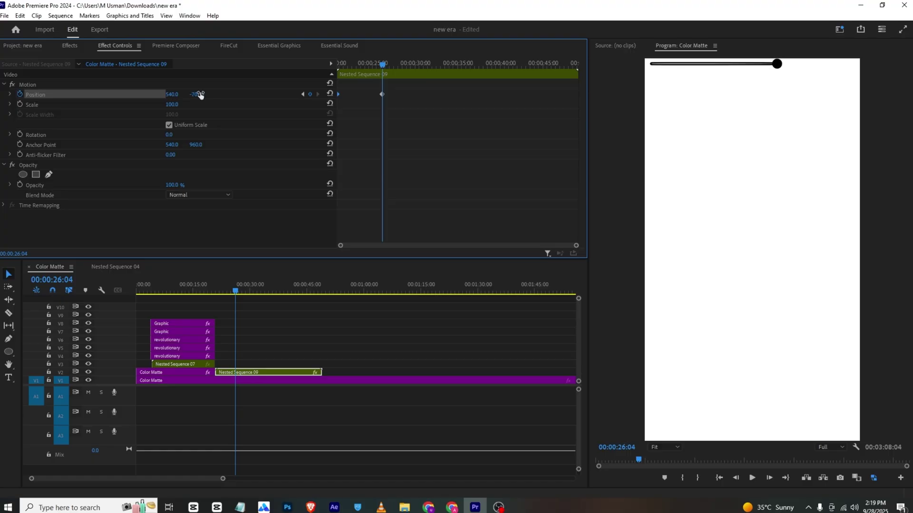
Duplicate the line graphic's clip onto the track above the sliding nest, starting at 00:00:26:04
click(185, 315)
click(182, 329)
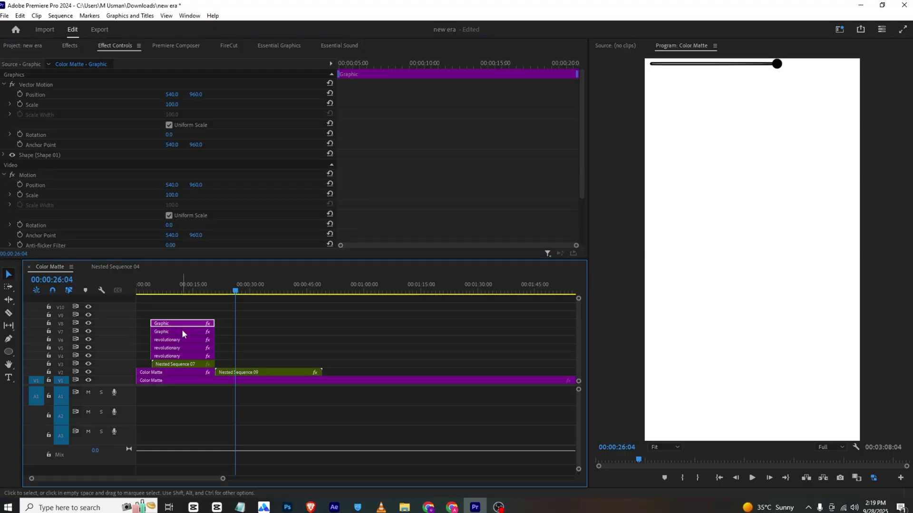
drag(182, 330, 265, 363)
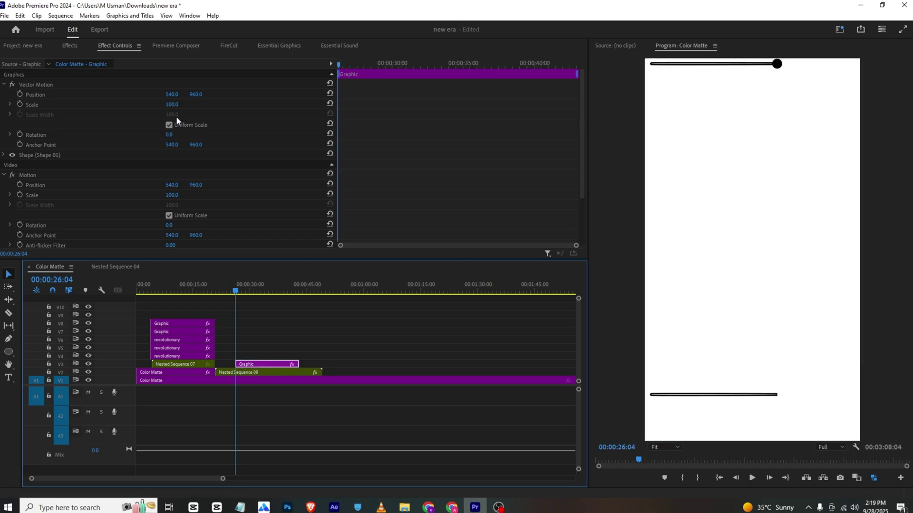
Rotate the copied line 90° and position it at 1391, 539 so it hangs straight down from the black circle
drag(193, 94, 177, 136)
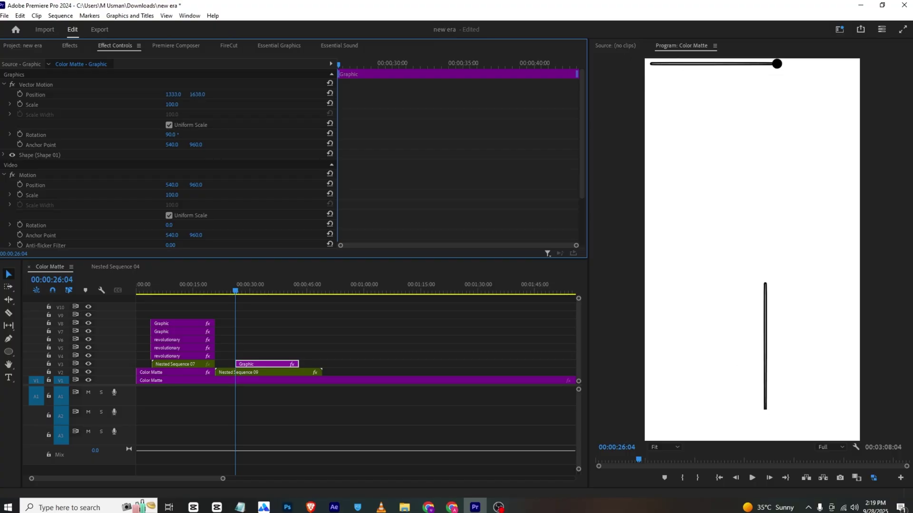
drag(197, 94, 191, 63)
drag(173, 95, 200, 95)
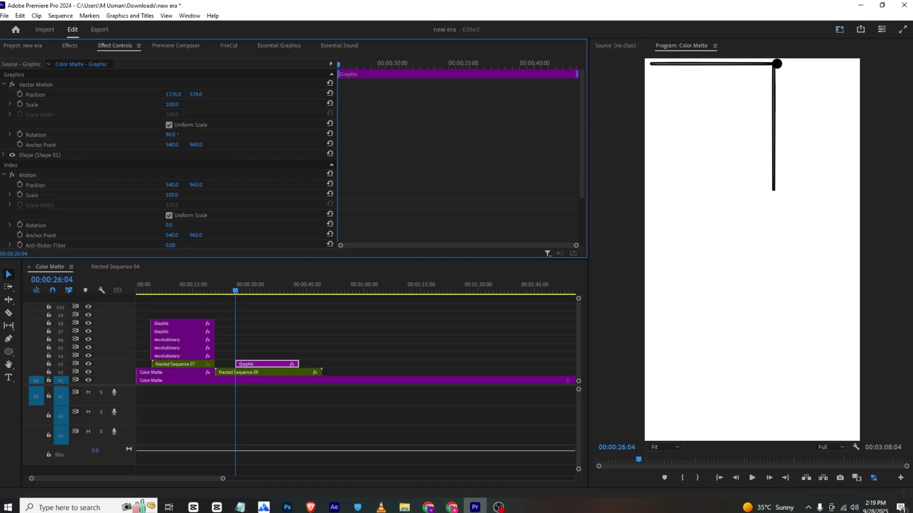
click(260, 340)
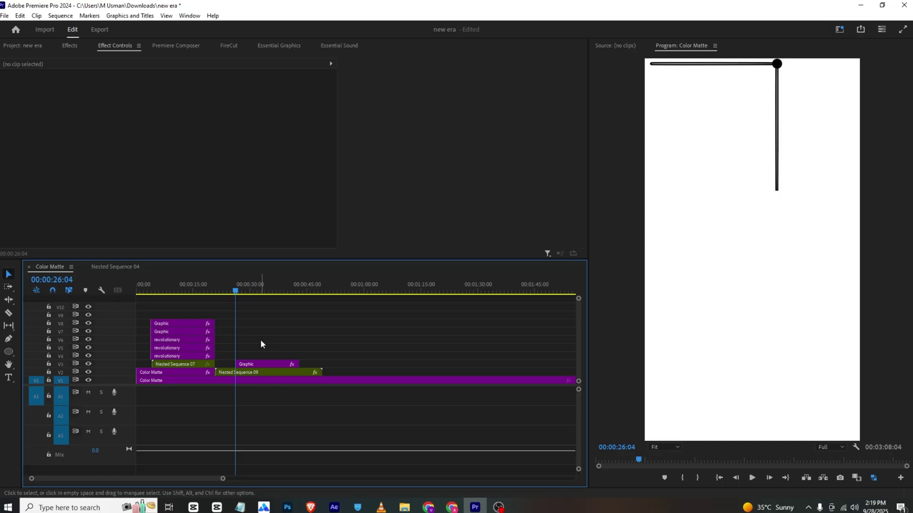
Turn off uniform scale for the vertical line and move its anchor point to its upper end at the black circle
click(270, 364)
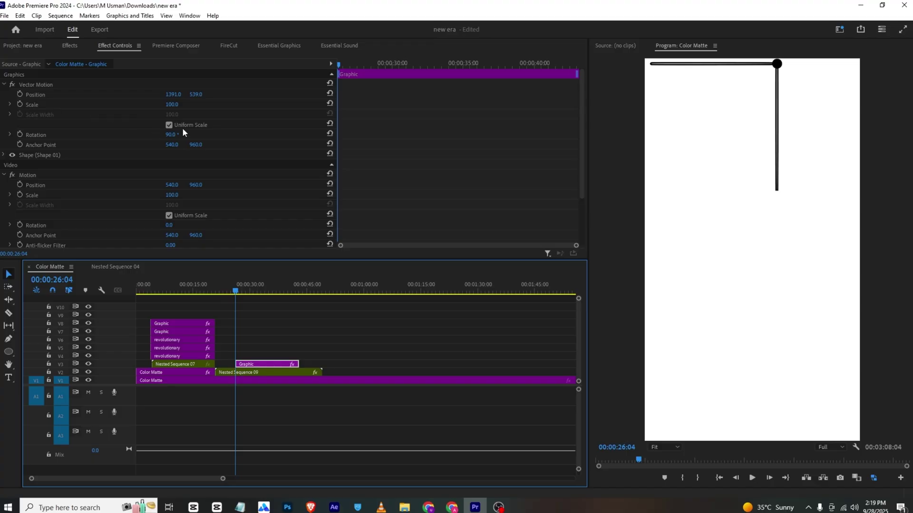
click(169, 125)
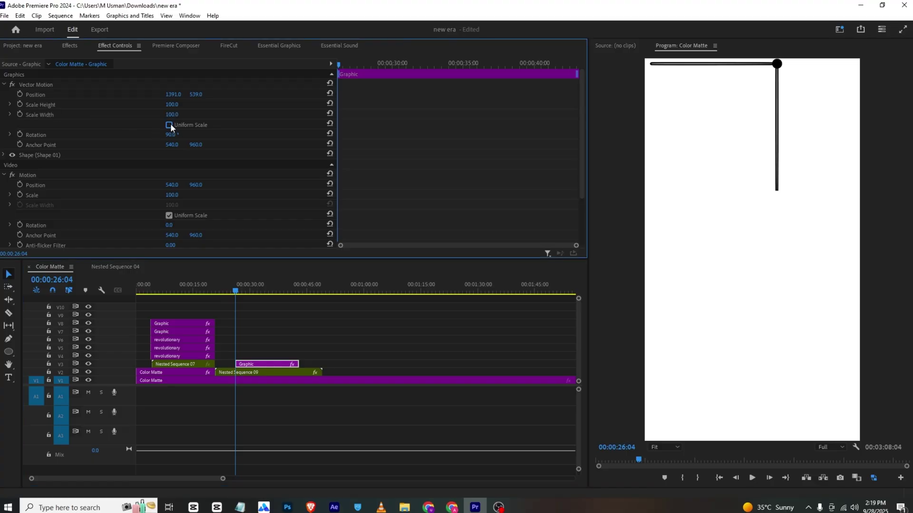
click(55, 145)
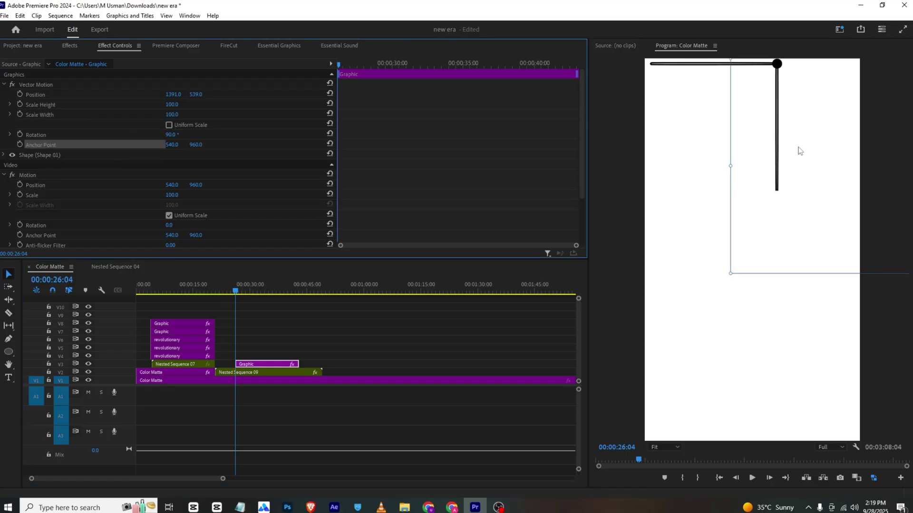
scroll(769, 171, down, 2)
drag(898, 168, 777, 83)
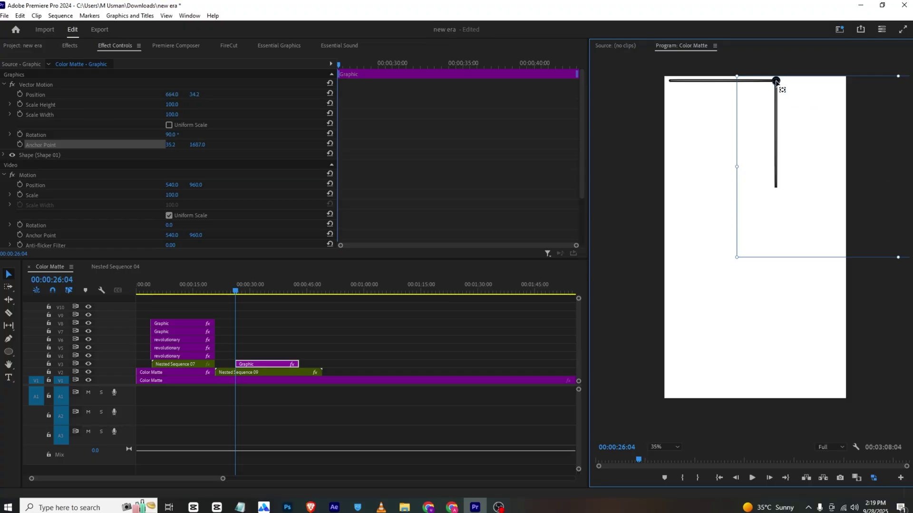
Keyframe the vertical line's scale width from nothing at the clip's start to 58 at 00:00:31:25
click(20, 115)
drag(172, 115, 124, 114)
drag(352, 64, 418, 64)
drag(163, 114, 200, 114)
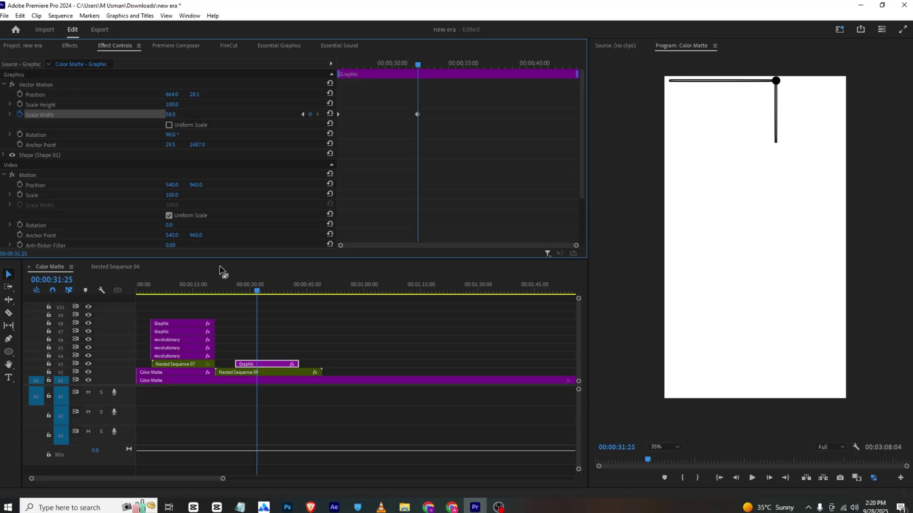
Preview the line's growth and move both scale-width keyframes close together just before 00:00:30:00
drag(385, 65, 305, 65)
key(space)
key(space)
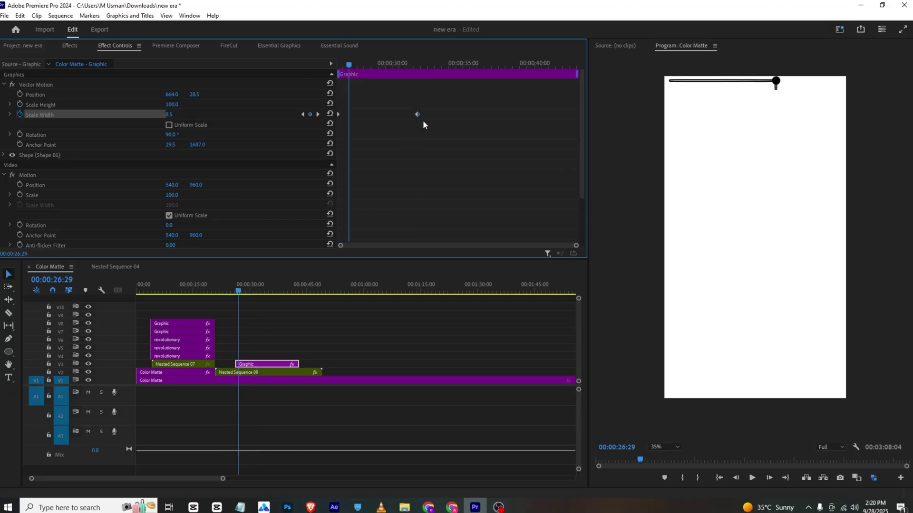
drag(338, 115, 384, 109)
drag(370, 65, 379, 68)
key(space)
key(space)
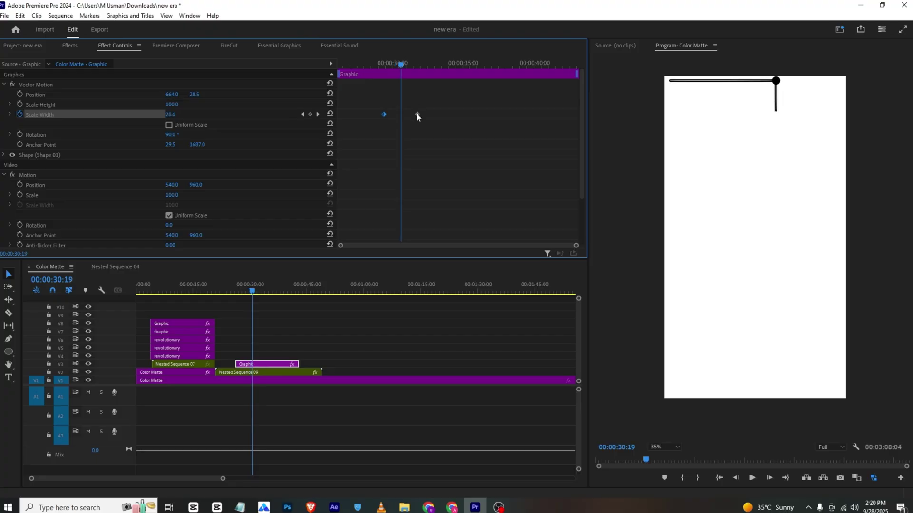
drag(418, 114, 390, 115)
drag(381, 63, 393, 64)
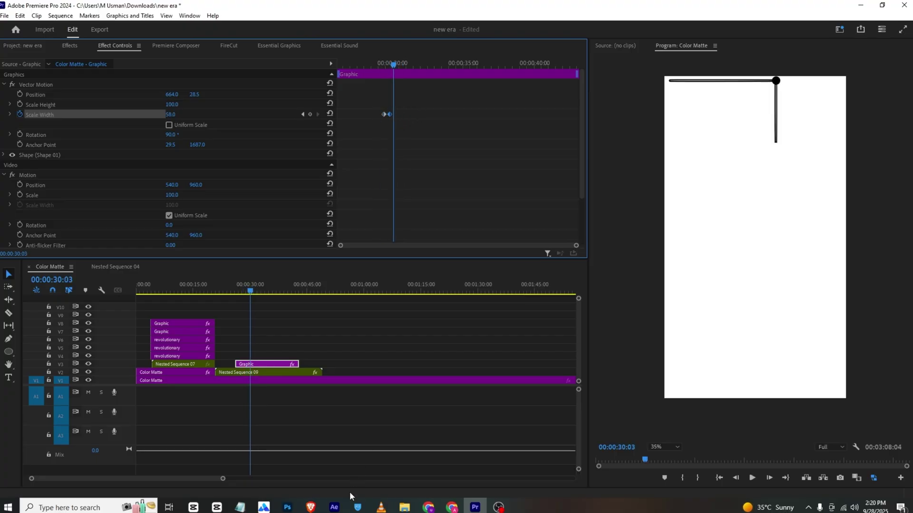
Switch to VLC to play the reference video's history scene, and return to Premiere Pro
click(380, 507)
key(space)
key(space)
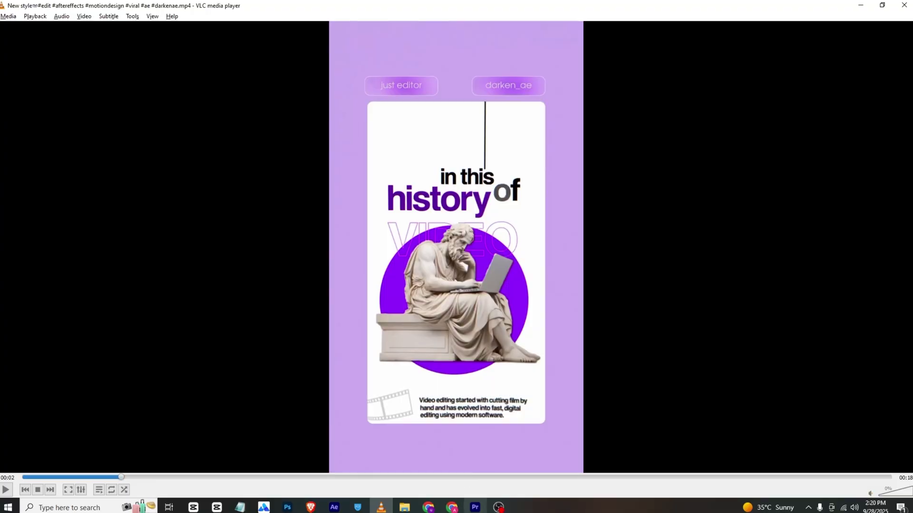
click(475, 507)
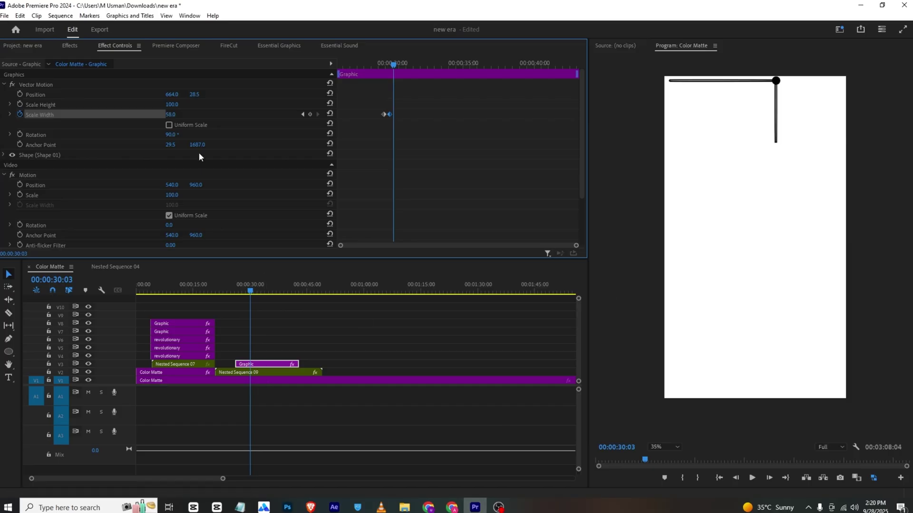
At 00:00:30:03, raise the vertical line to Y -106.5 and move the nest up until its line and circle leave the frame
drag(194, 95, 79, 95)
click(256, 377)
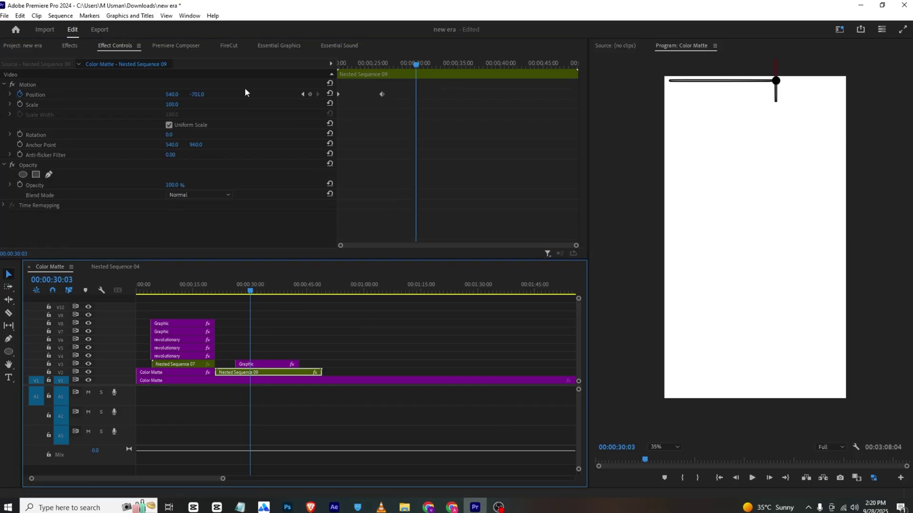
drag(205, 95, 206, 94)
click(267, 364)
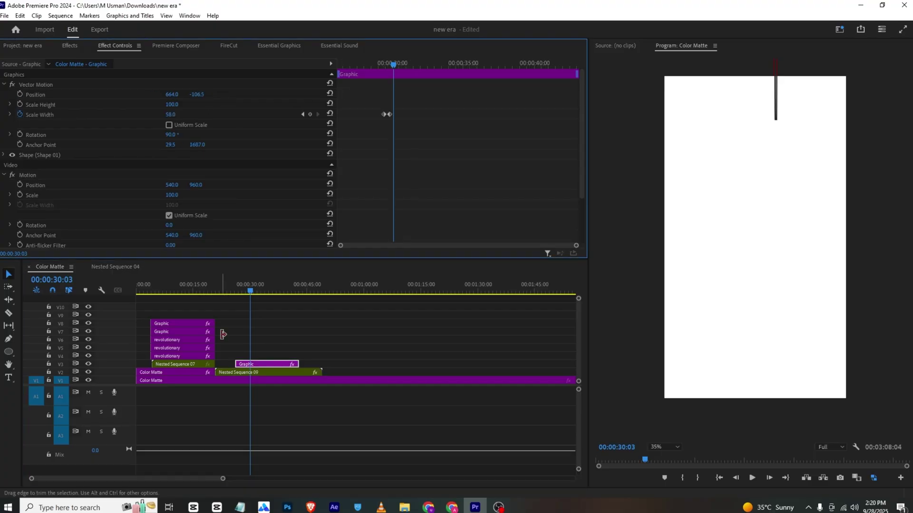
Draw a circle about 1132 px in diameter over the lower part of the frame at 00:00:30:03
key(shift+1)
scroll(156, 128, up, 2)
scroll(295, 181, down, 2)
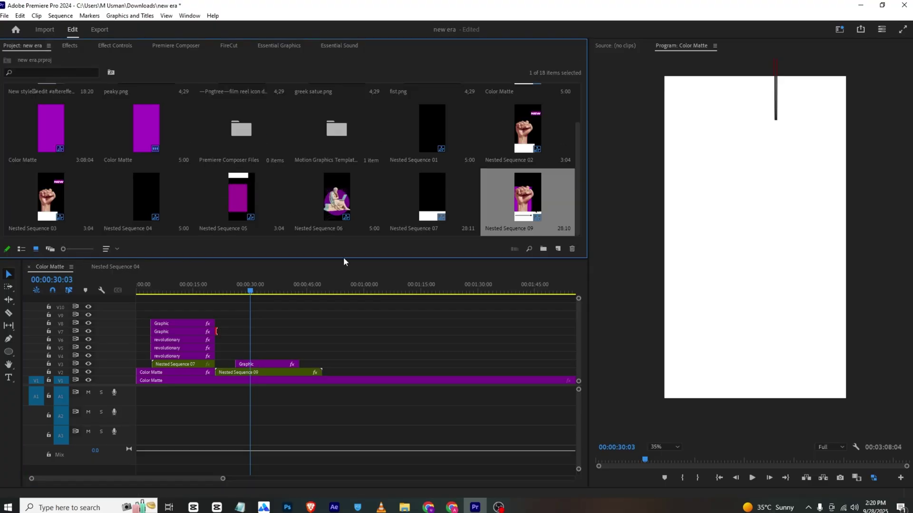
click(330, 232)
click(13, 356)
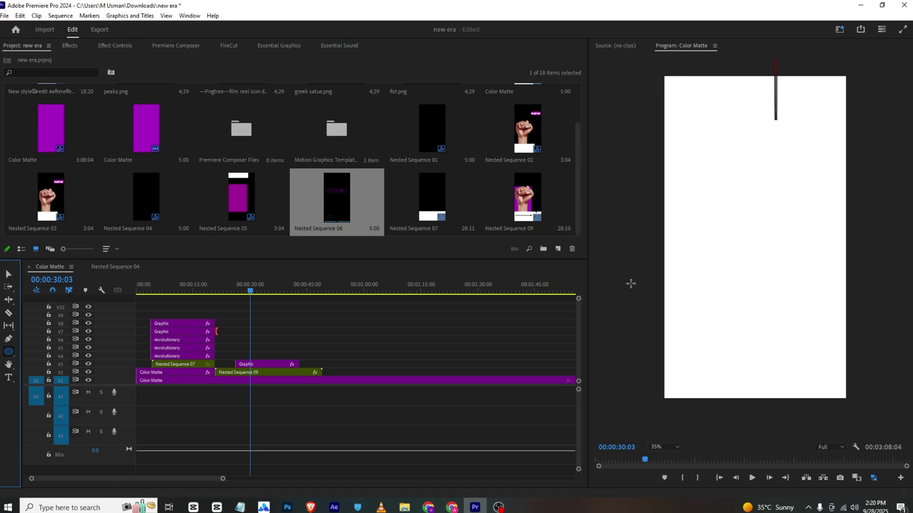
drag(687, 208, 795, 375)
key(v)
drag(784, 298, 756, 275)
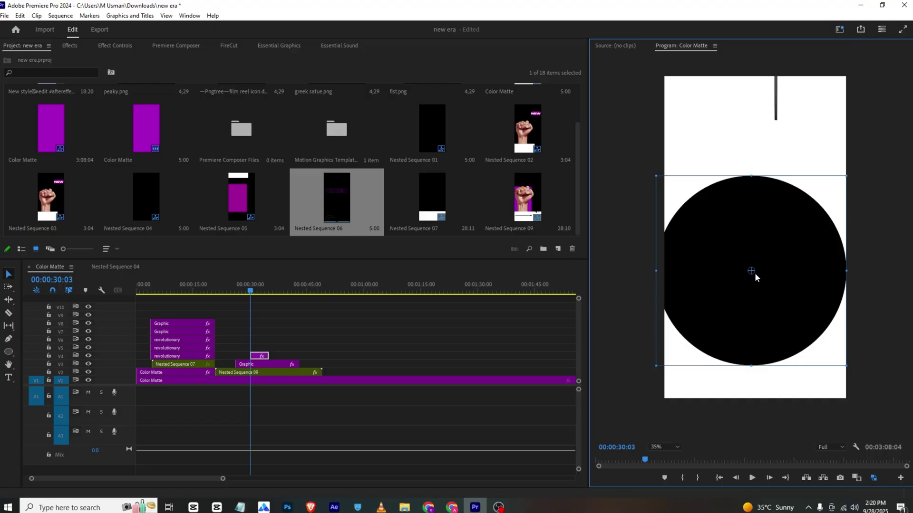
Fill the large circle with purple sampled from the screen
click(279, 45)
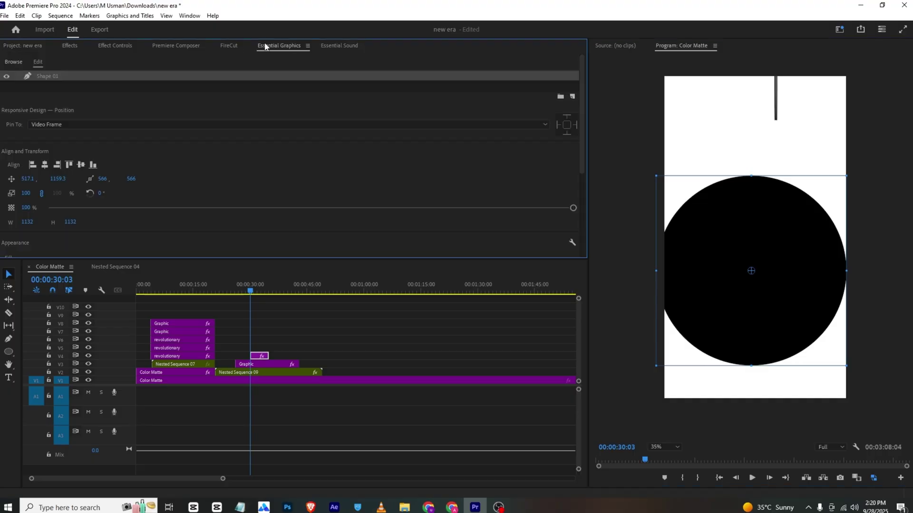
scroll(196, 166, down, 2)
scroll(196, 167, down, 2)
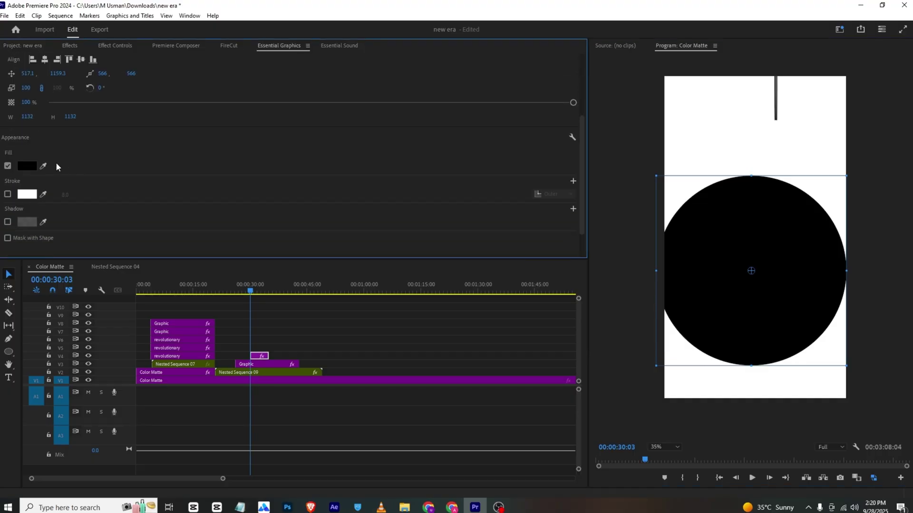
click(44, 164)
click(260, 356)
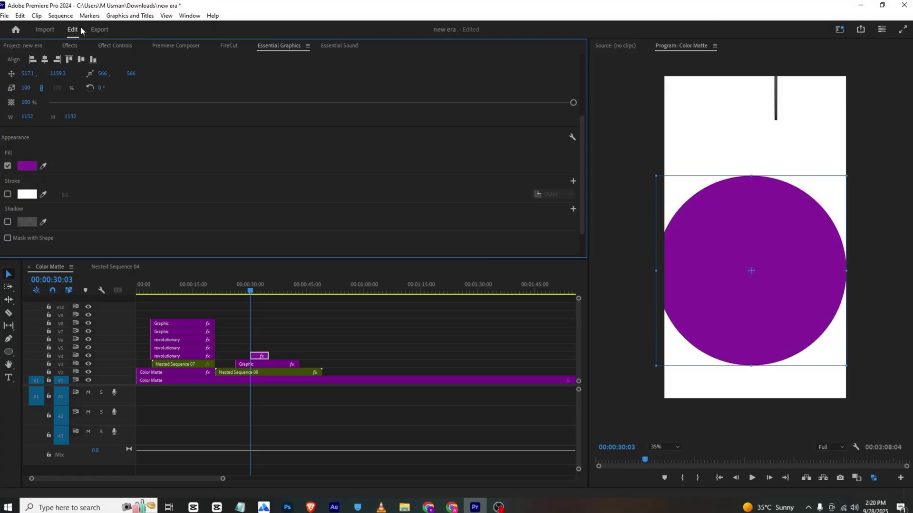
Move the circle graphic's vector motion anchor point to the circle's center, about 517, 1168
click(109, 46)
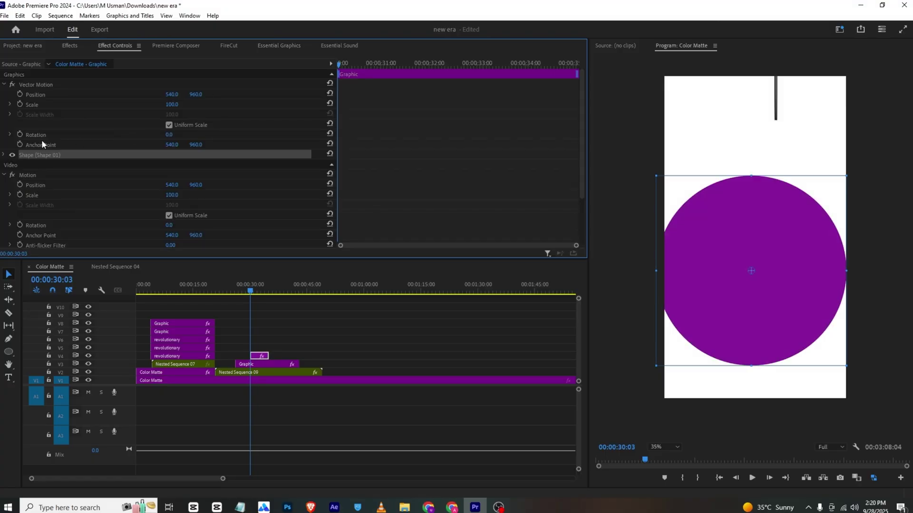
click(53, 145)
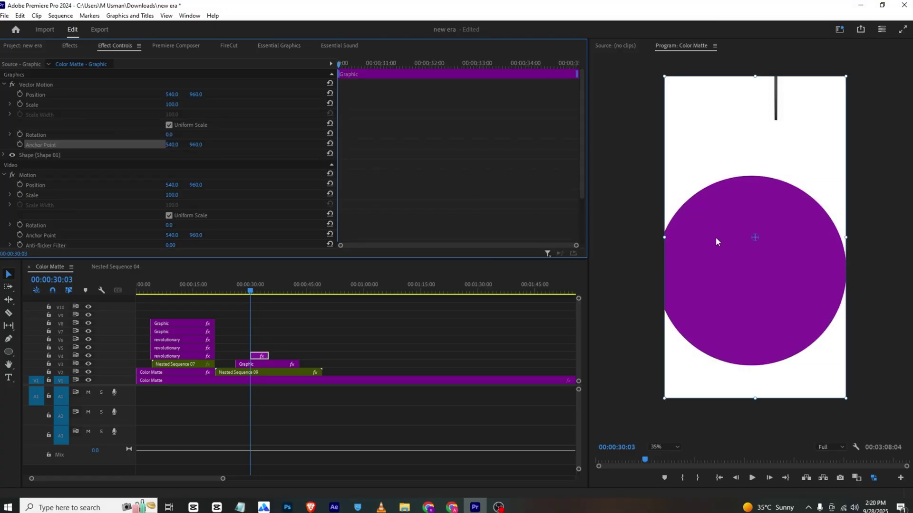
drag(756, 237, 746, 272)
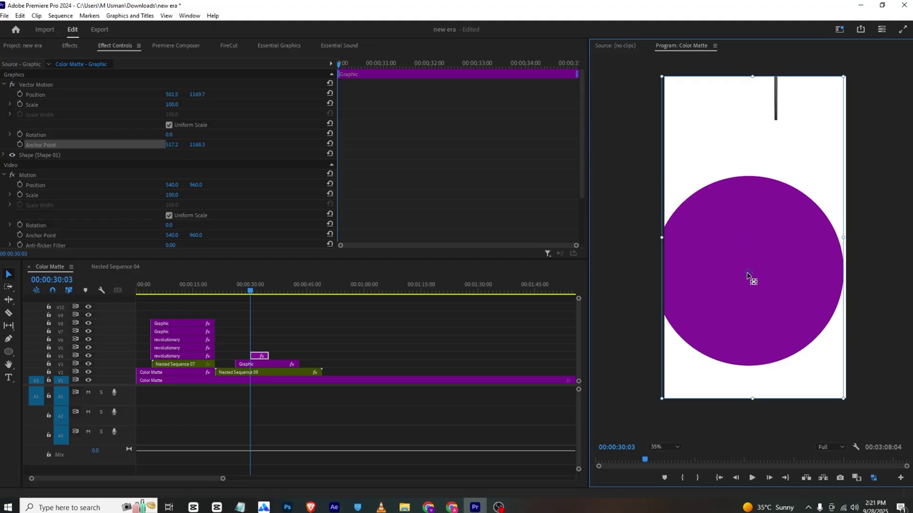
Keyframe the circle's scale from 0 at its clip start to 100 shortly after 00:00:32:00
click(20, 104)
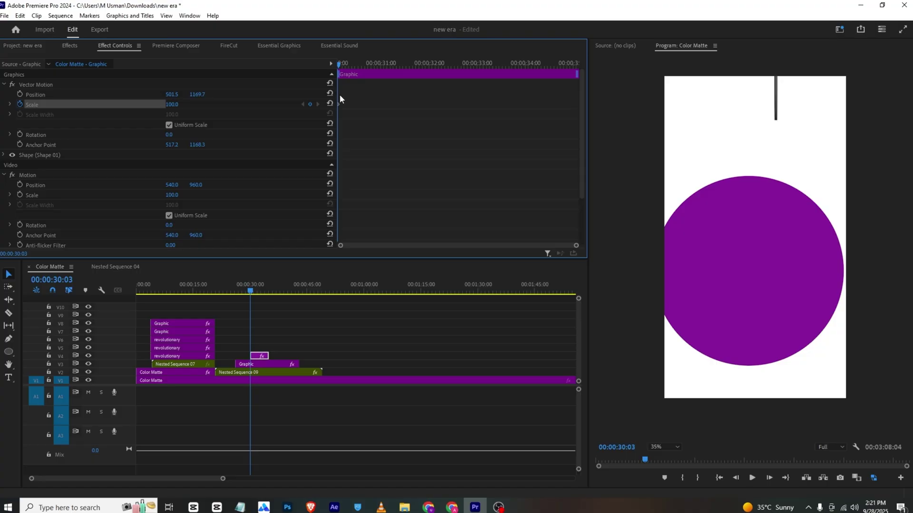
drag(338, 104, 441, 104)
drag(171, 105, 114, 105)
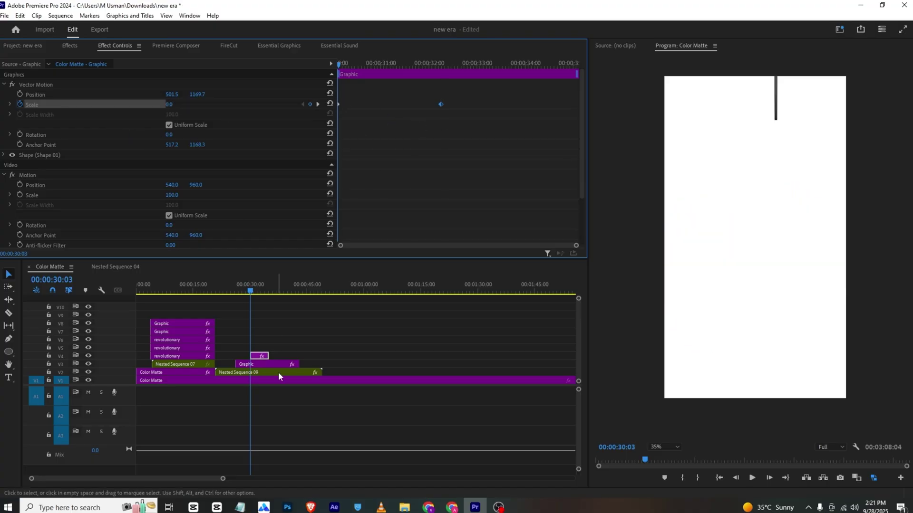
Extend the circle's clip to the end of the nest below it and preview the scale-up
click(273, 356)
drag(273, 356, 326, 357)
drag(326, 358, 326, 357)
key(space)
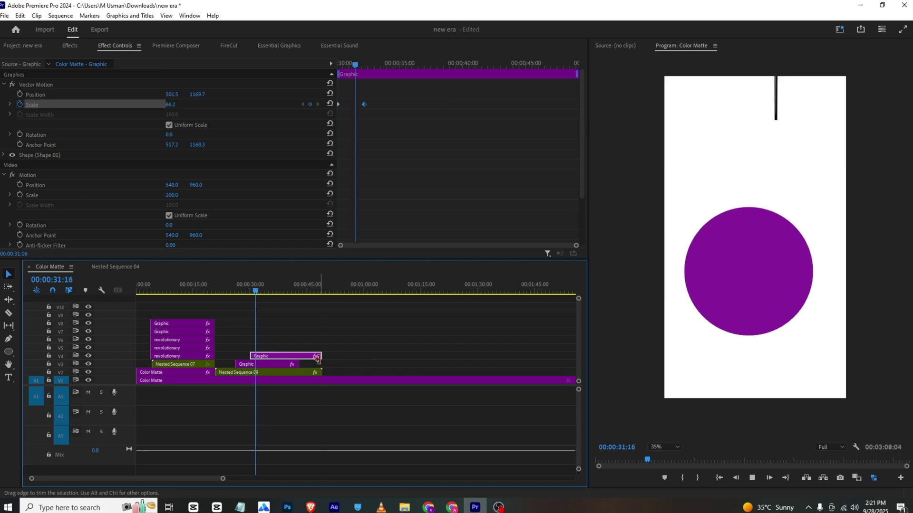
key(space)
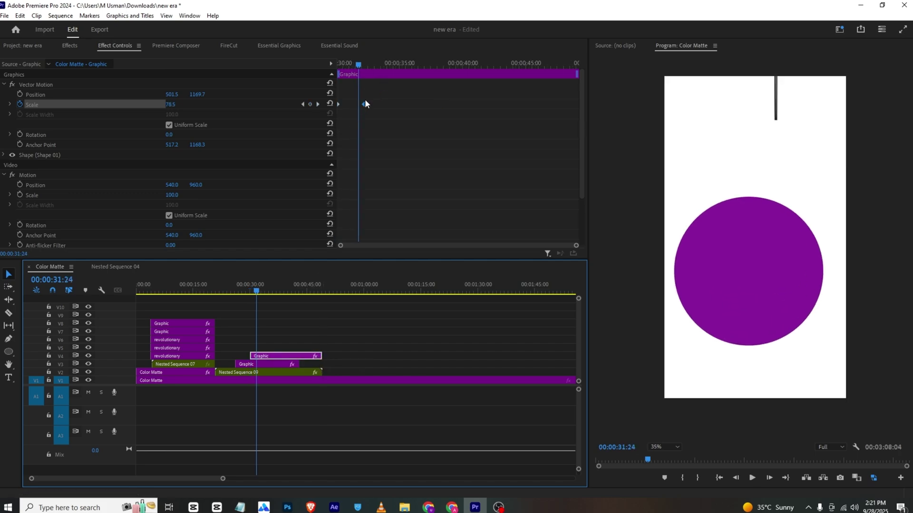
Ease the circle's scale keyframes, move the 100 keyframe to about 00:00:31:06 and preview the animation
drag(333, 119, 351, 104)
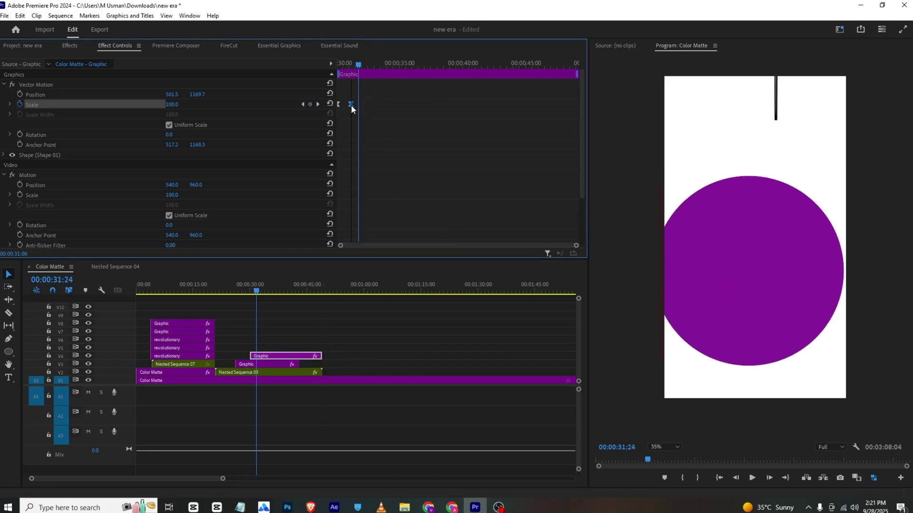
click(339, 64)
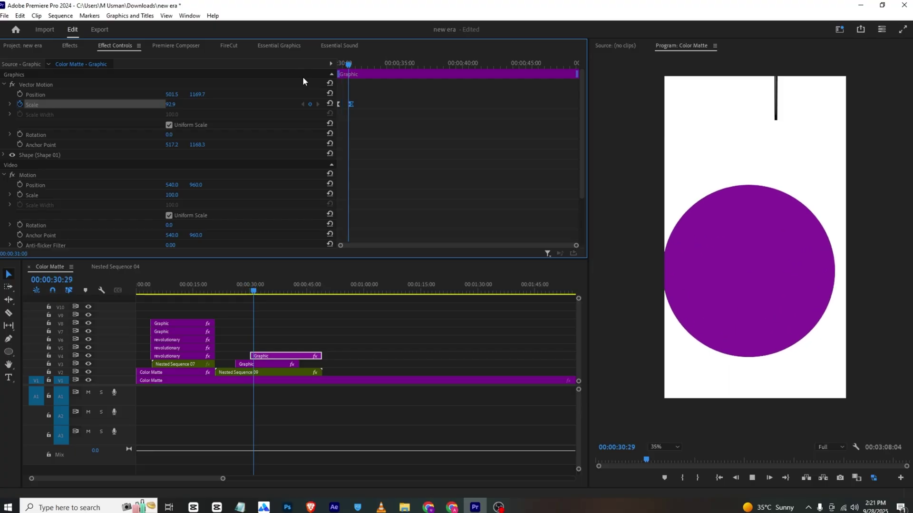
key(space)
With the playhead at 00:00:31:05, shift the circle slightly right until it is centered horizontally in the frame
click(353, 60)
key(Left)
key(Left)
key(Left)
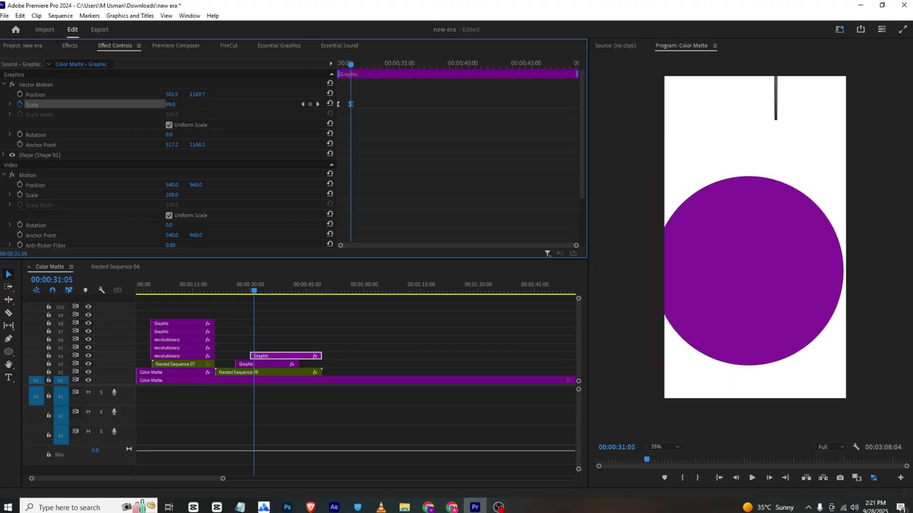
drag(174, 95, 194, 95)
click(328, 324)
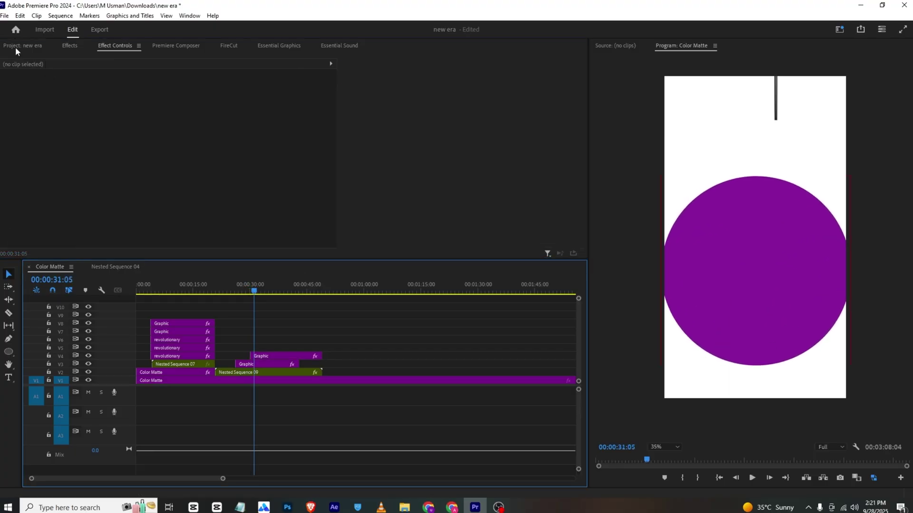
Place greek satue.png on the track above the circle, aligned with the circle clip's start, and show its effect settings
click(15, 50)
scroll(359, 166, up, 1)
drag(342, 124, 354, 352)
click(114, 46)
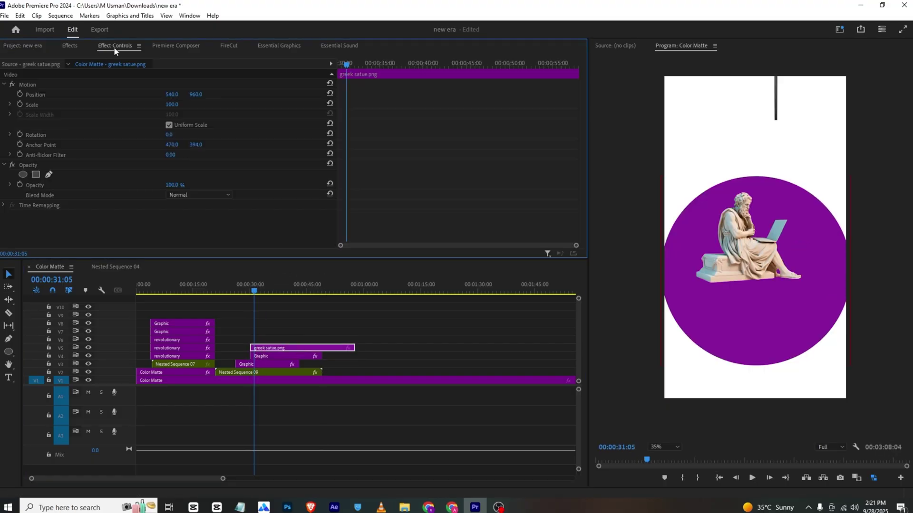
Set the statue's scale to 176 and position to 622, 1144, and compare the composition with the reference video in VLC
drag(175, 106, 188, 99)
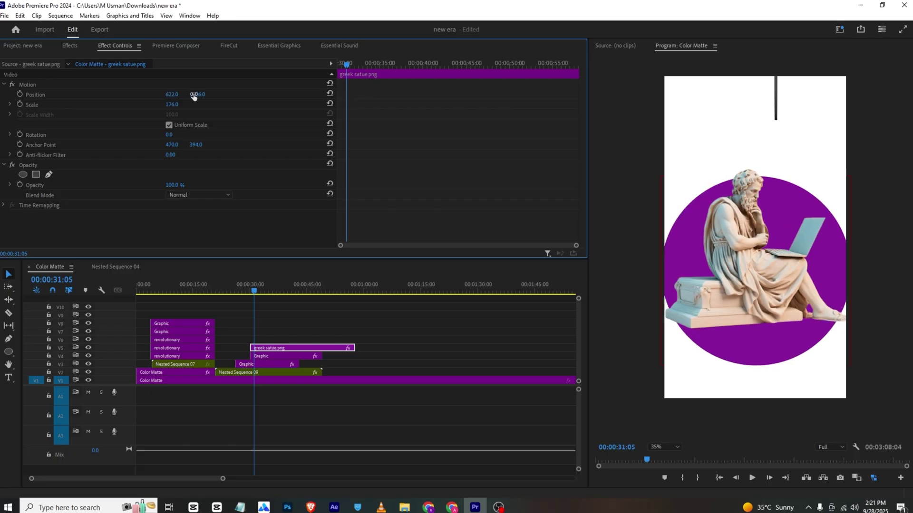
drag(194, 95, 252, 95)
click(381, 507)
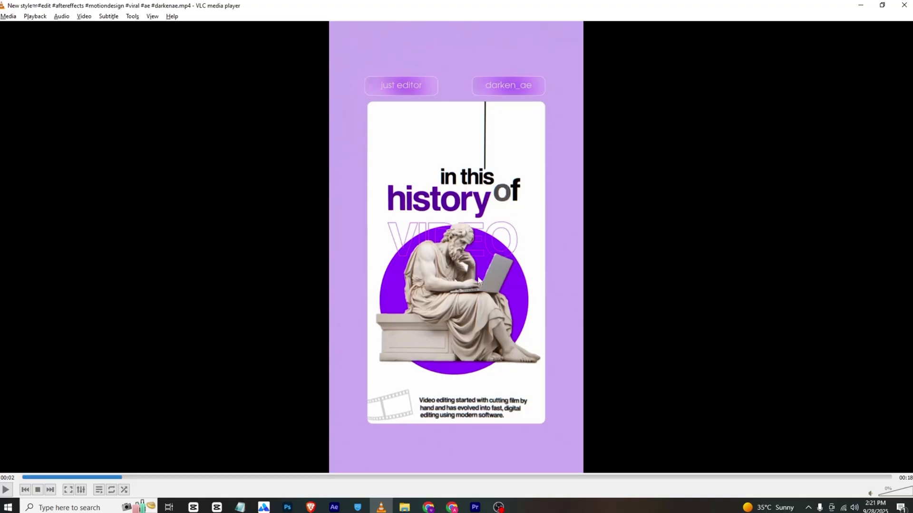
key(alt+Tab)
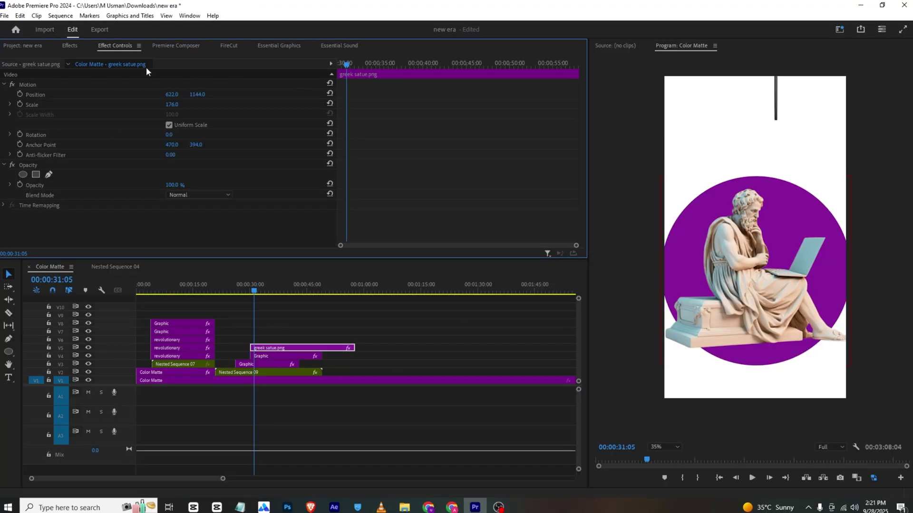
Place the Pngtree film reel PNG on the track above the statue, aligned with its start, and extend it to about 00:00:53
click(22, 45)
drag(241, 115, 250, 342)
drag(272, 338, 338, 340)
Set the film reel's scale to 22, position to 52, 2039 and opacity to about 27%
click(124, 46)
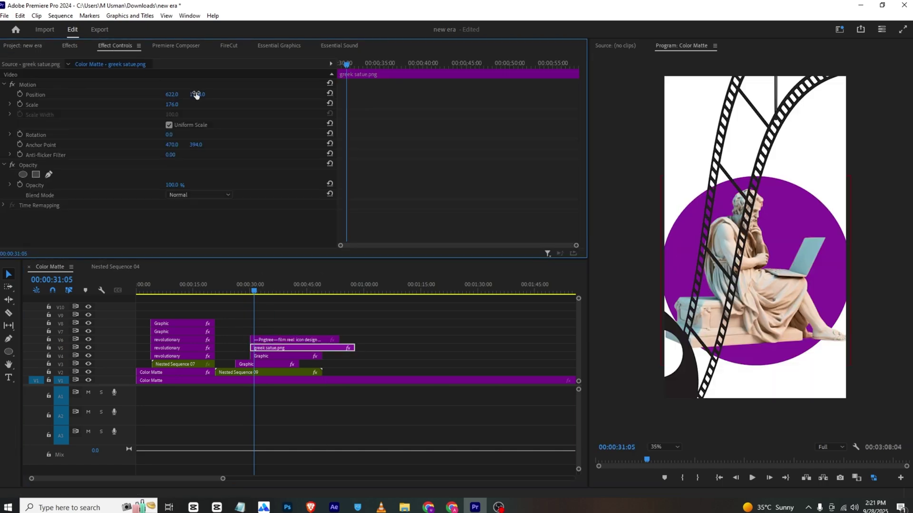
drag(198, 94, 428, 94)
drag(197, 95, 0, 94)
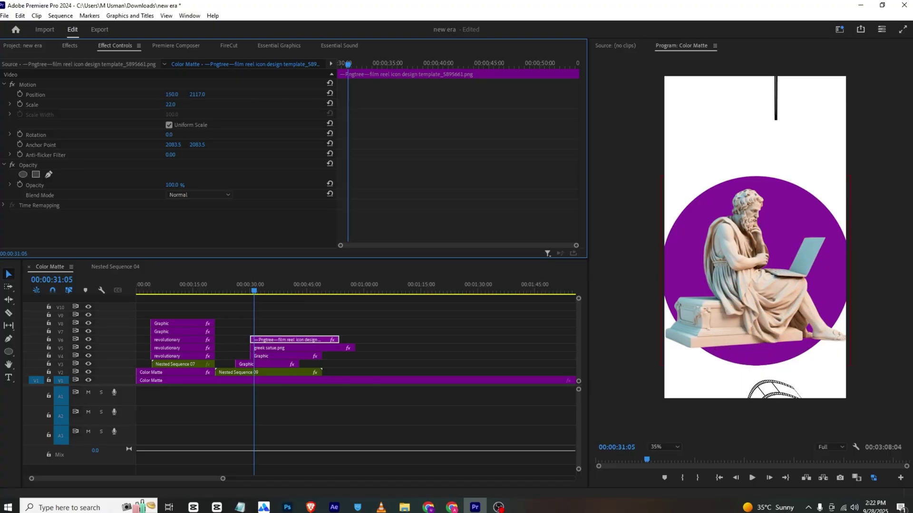
drag(197, 95, 160, 94)
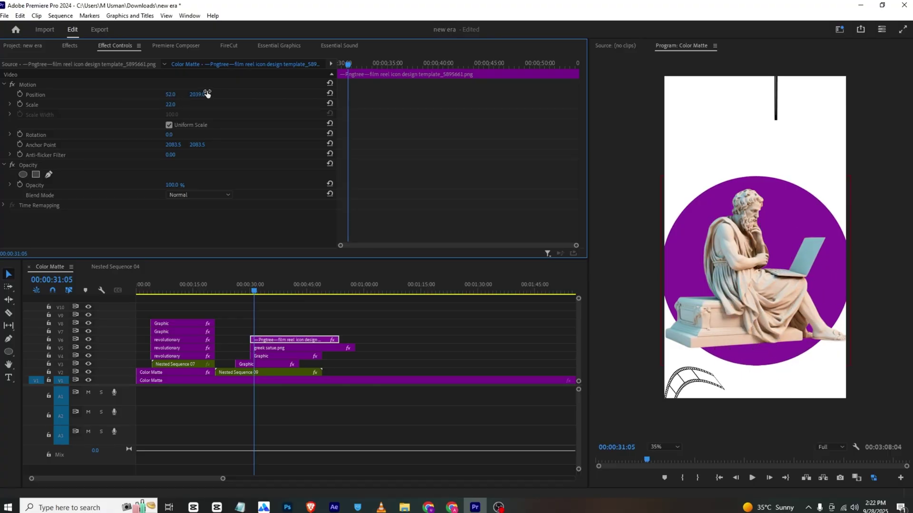
drag(173, 185, 158, 185)
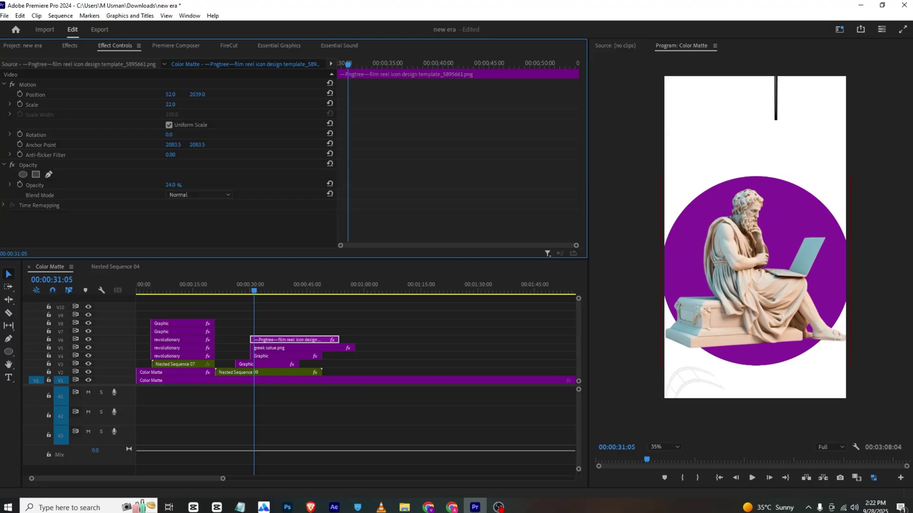
Duplicate the film reel onto the track above, place the copy rotated at horizontal position 1048, and save the project
click(219, 303)
drag(299, 340, 290, 335)
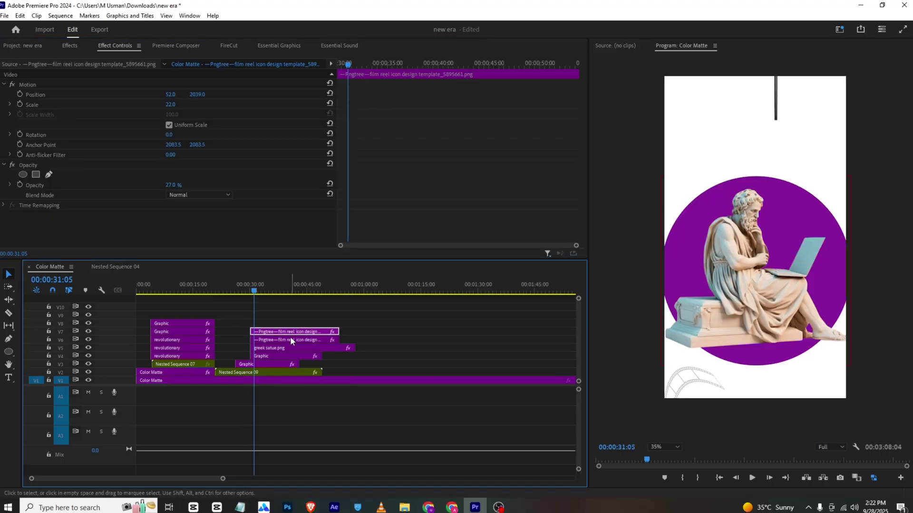
click(175, 104)
mouse_move(172, 96)
mouse_down()
mouse_move(328, 122)
mouse_move(175, 93)
mouse_up()
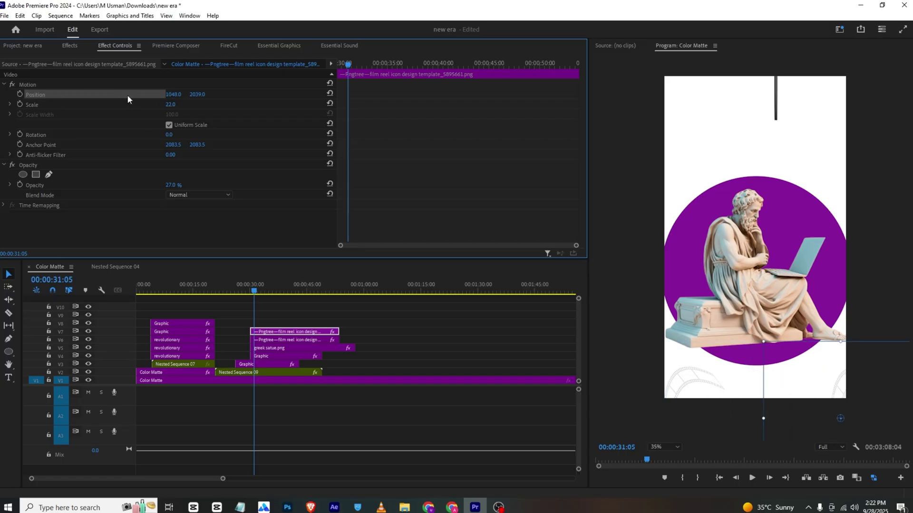
drag(170, 135, 115, 134)
click(239, 313)
key(ctrl+s)
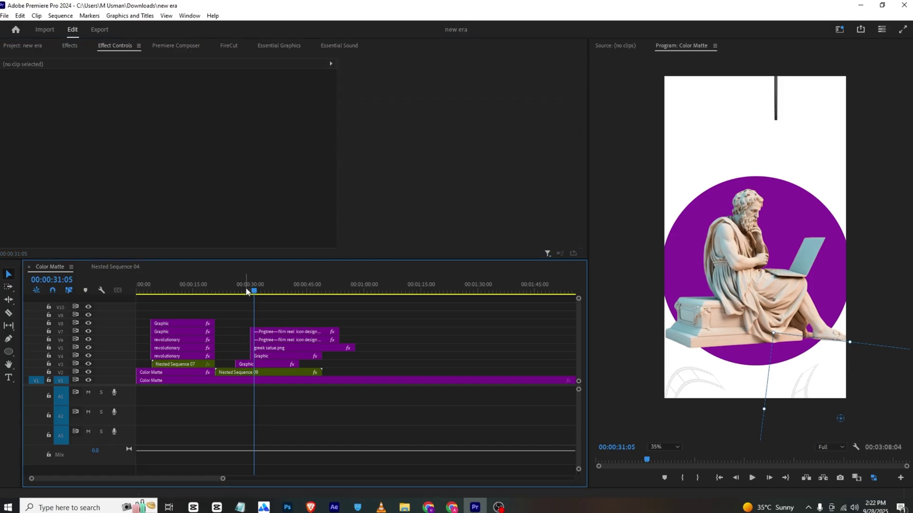
Add the text "video" over the upper part of the circle at 00:00:31:28
drag(247, 289, 260, 291)
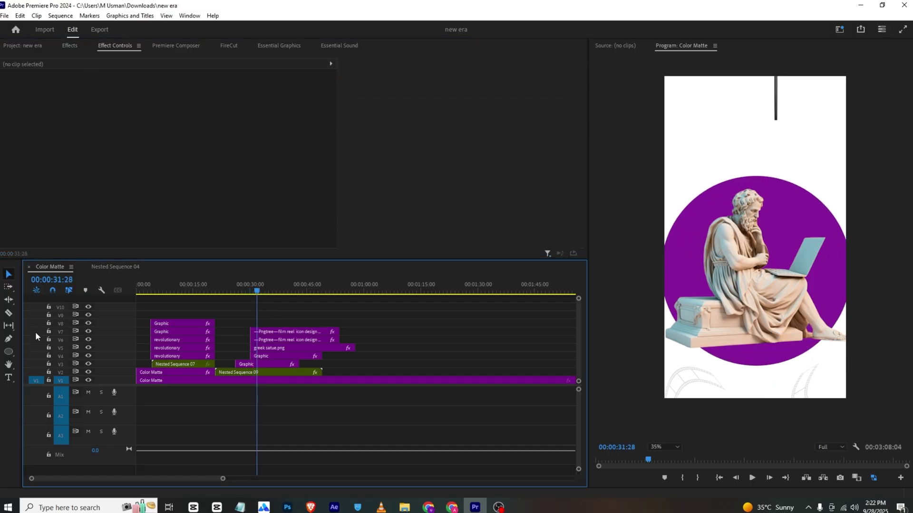
click(8, 376)
click(706, 192)
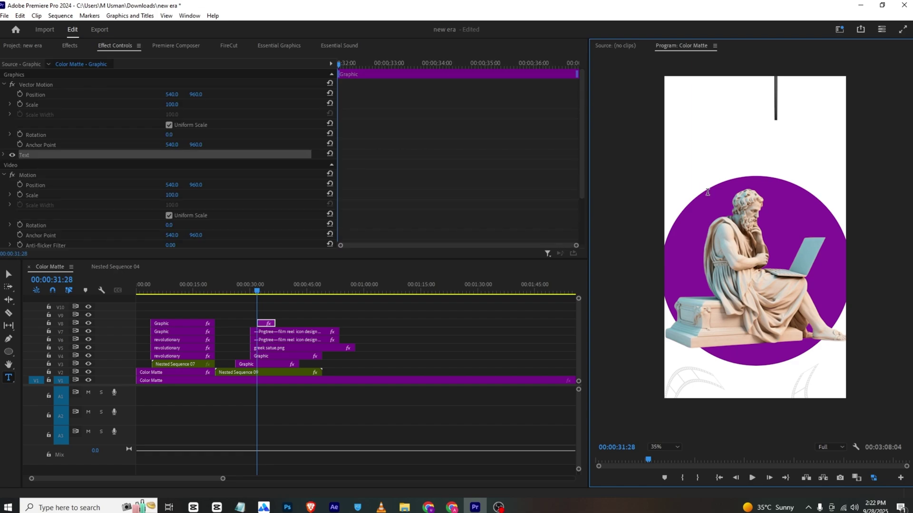
text(VIDEO)
Turn off the text's fill and give it a lighter purple outer stroke of width 4
key(ctrl+a)
click(279, 45)
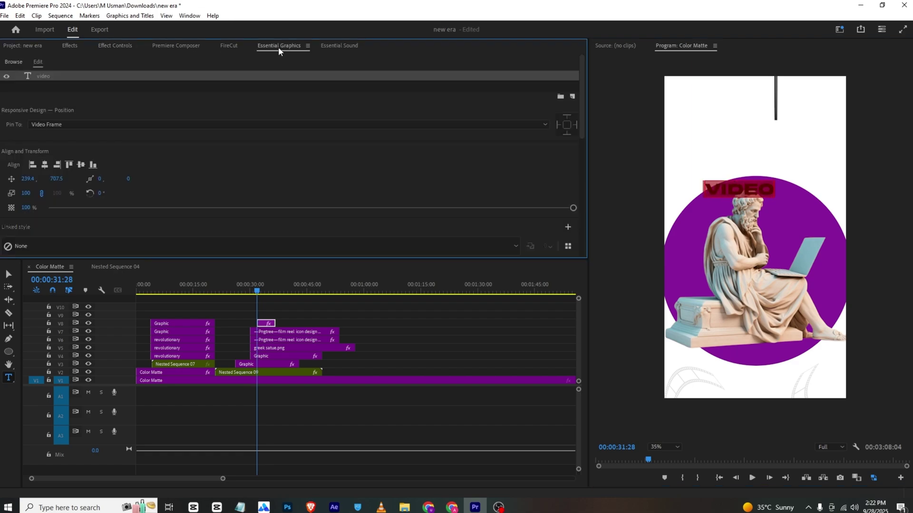
scroll(55, 162, down, 2)
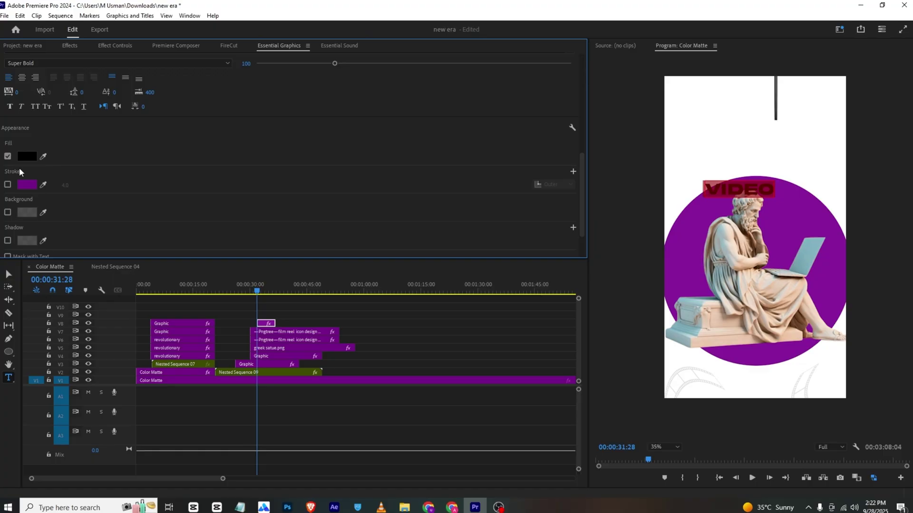
click(8, 184)
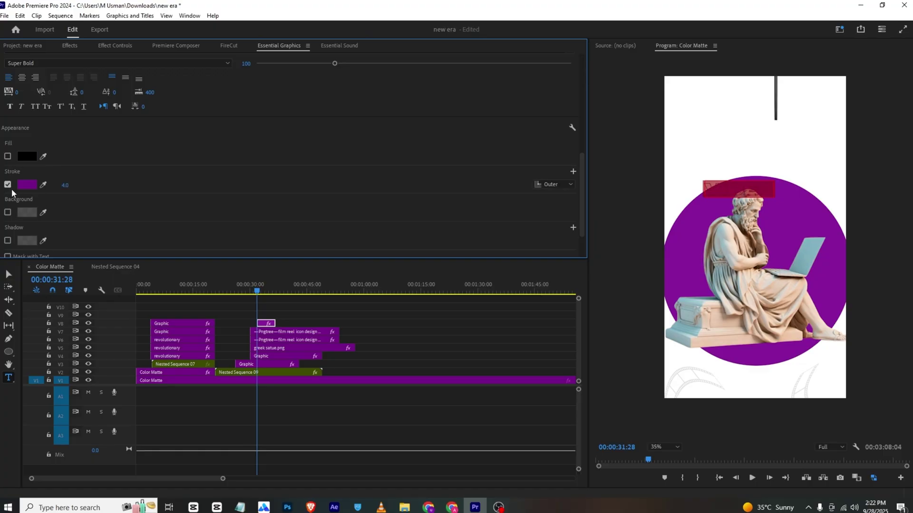
click(27, 185)
drag(439, 261, 376, 276)
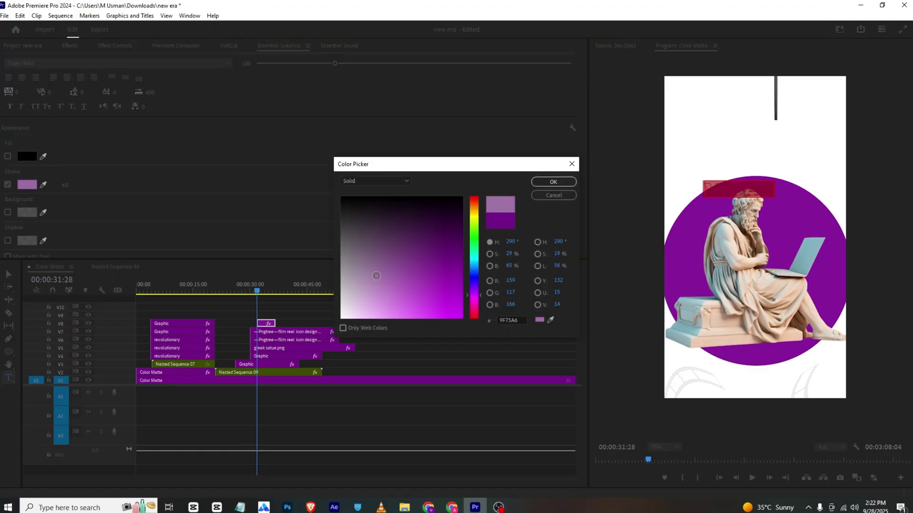
drag(431, 299, 416, 300)
click(538, 181)
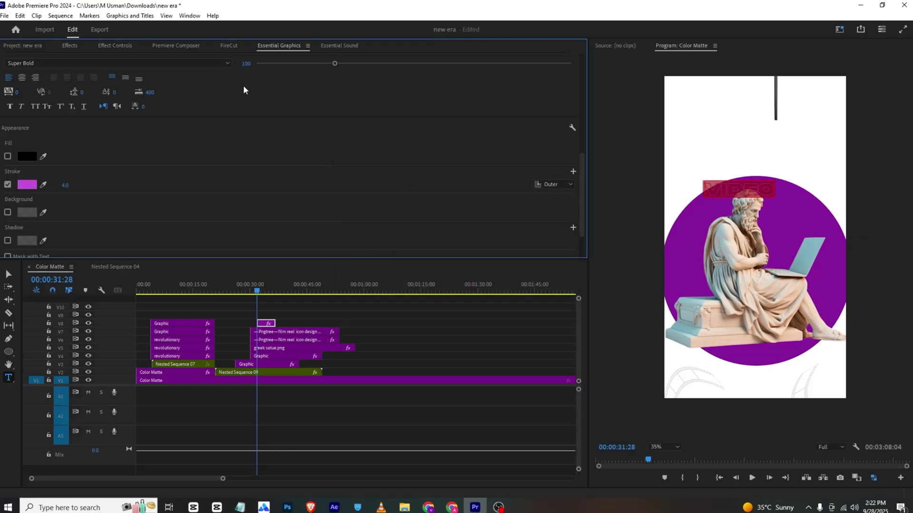
Extend the video text clip to the end of the film reel clips
click(283, 312)
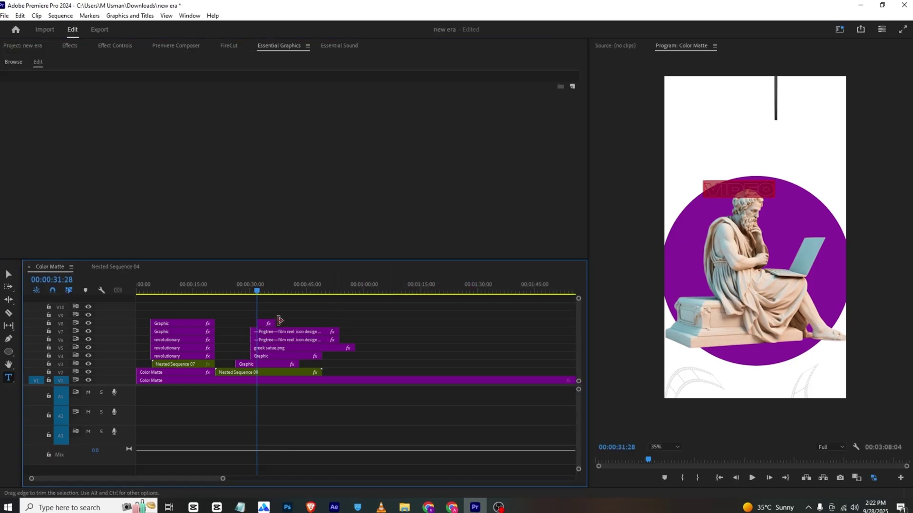
drag(274, 324, 344, 318)
click(323, 323)
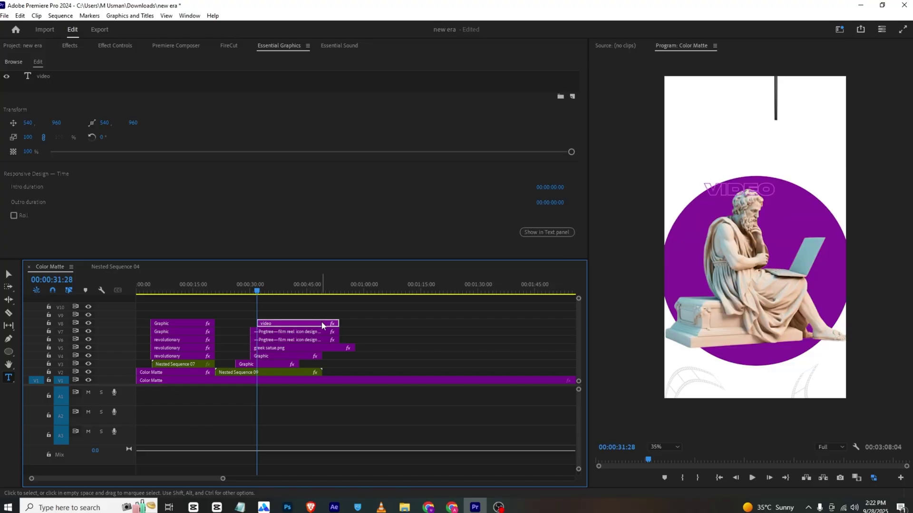
Set the video text's vector motion scale to 185 and its position to 727, 1192
click(116, 46)
drag(175, 104, 238, 104)
drag(195, 95, 219, 95)
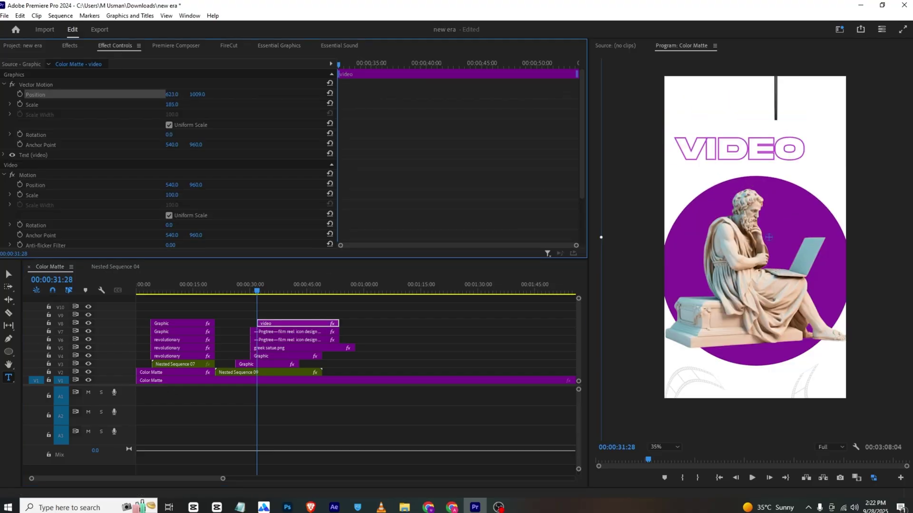
drag(769, 237, 769, 275)
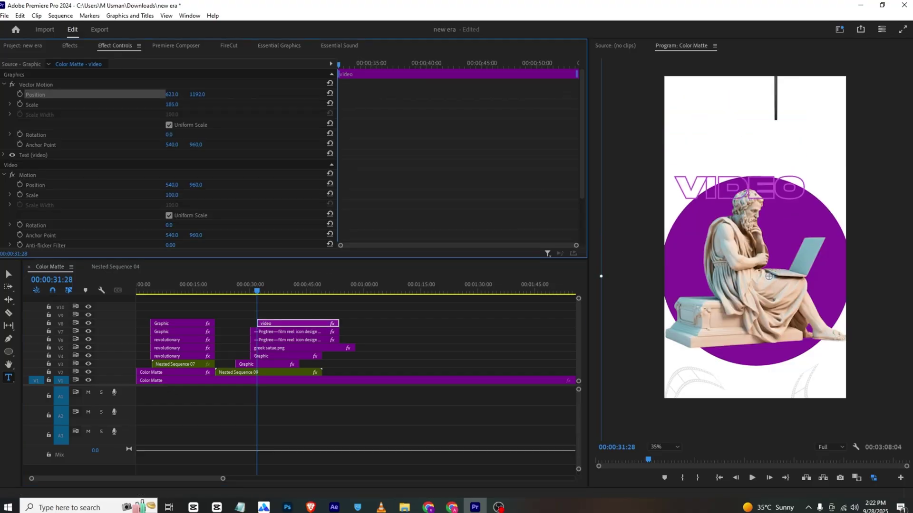
drag(175, 95, 224, 95)
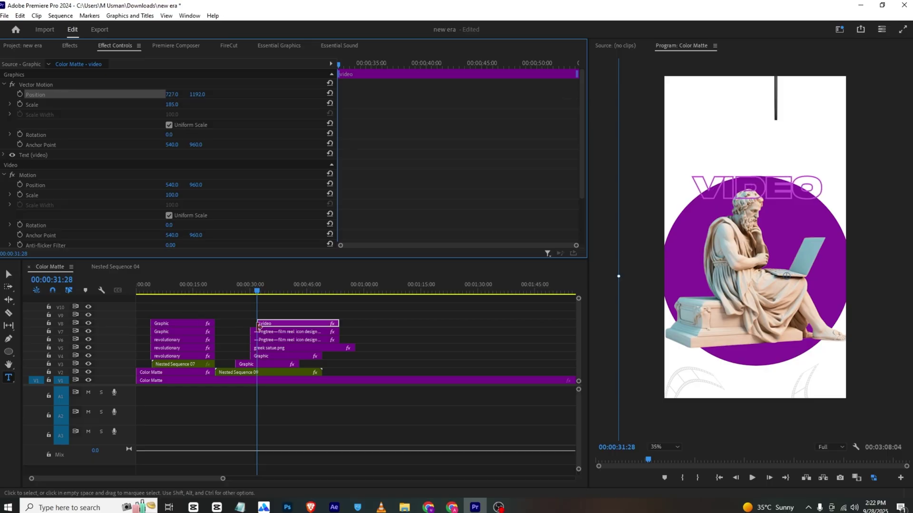
Move the statue clip to the track above the video text and play the reference video's slide-out in VLC
drag(273, 353, 274, 316)
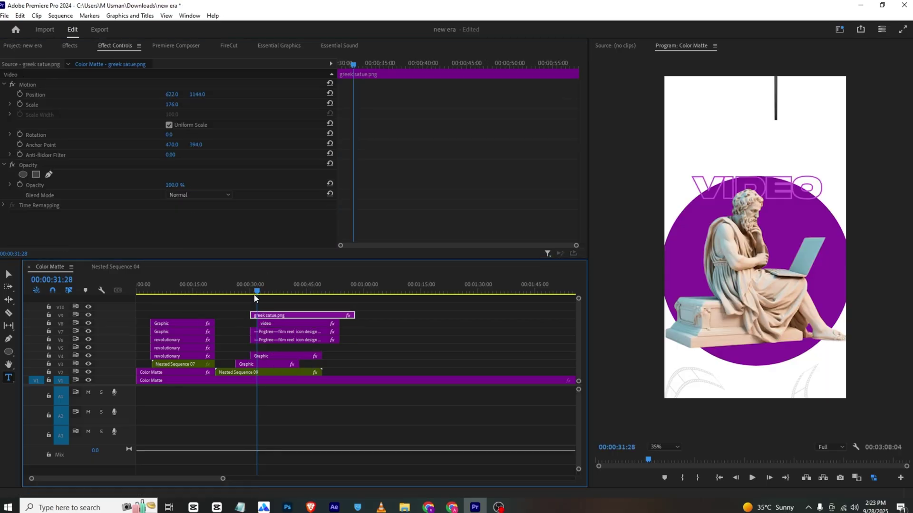
click(261, 292)
click(381, 507)
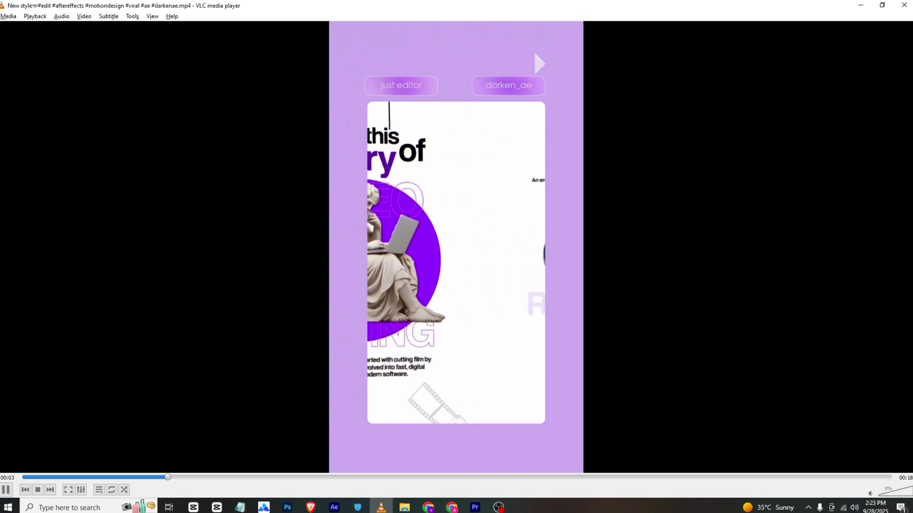
key(space)
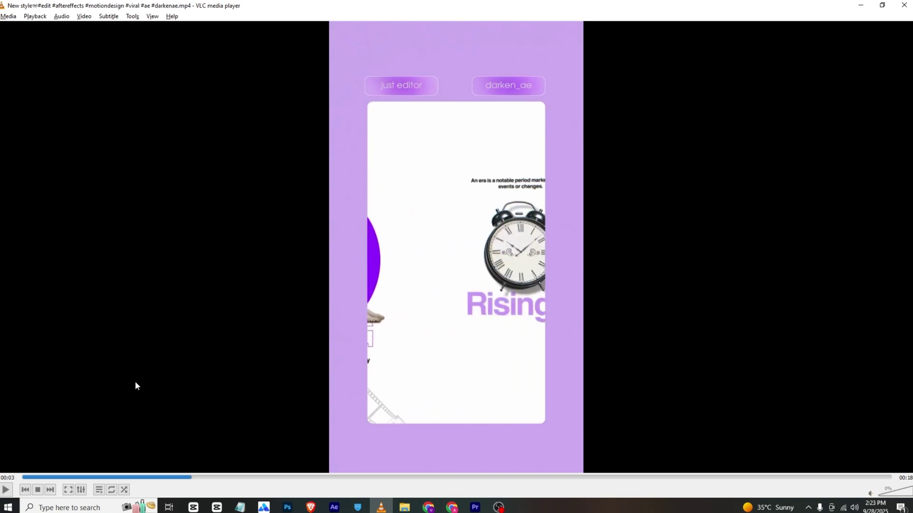
click(475, 507)
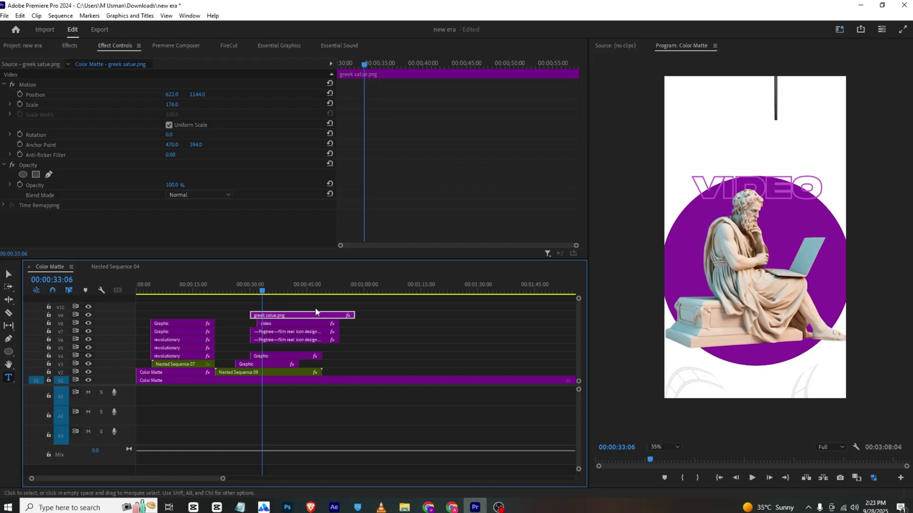
Split the nest, line, circle, upper film reel, text and statue clips at 00:00:40:27
drag(276, 290, 292, 291)
drag(341, 309, 298, 372)
key(c)
click(292, 356)
click(293, 331)
click(293, 315)
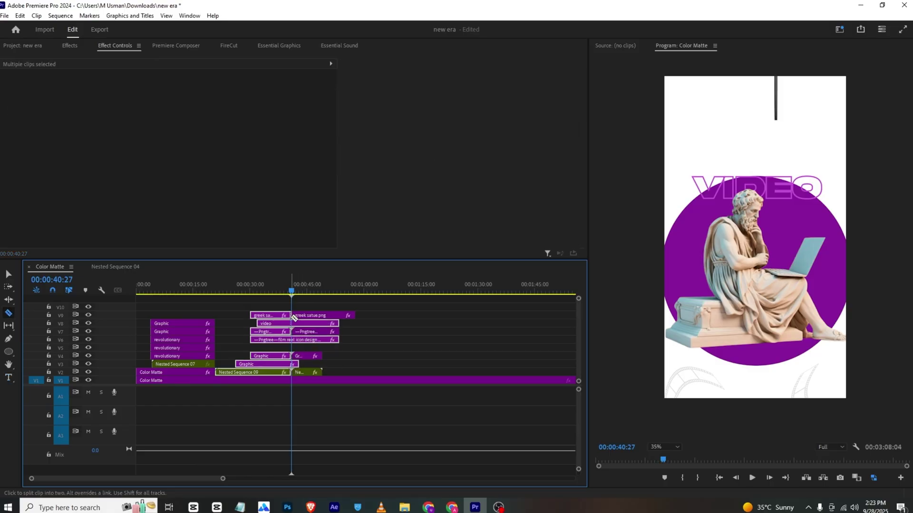
click(293, 323)
click(293, 364)
Split the remaining lower film reel clip at the same 00:00:40:27 cut point
key(v)
drag(354, 304, 308, 372)
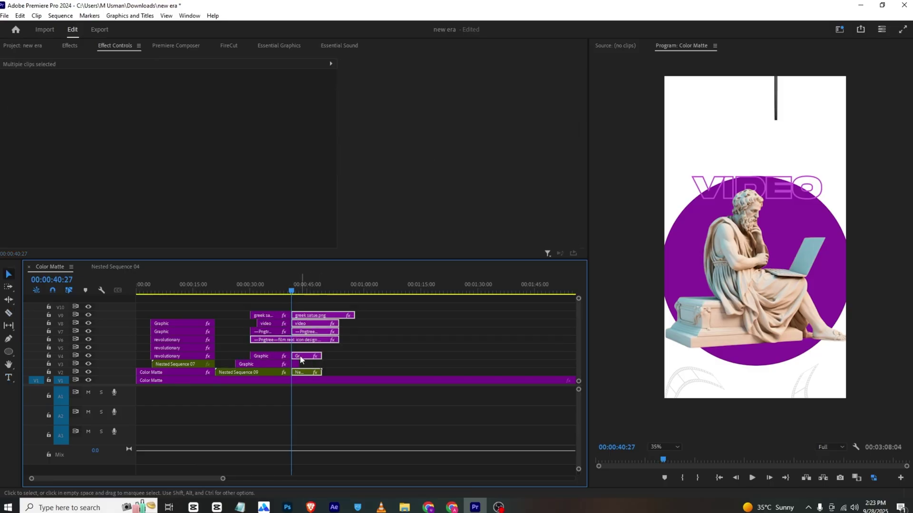
key(c)
click(292, 340)
key(v)
Nest all the clip parts after the 00:00:40:27 cut into one sequence, keeping the default name
click(306, 290)
drag(362, 302, 319, 371)
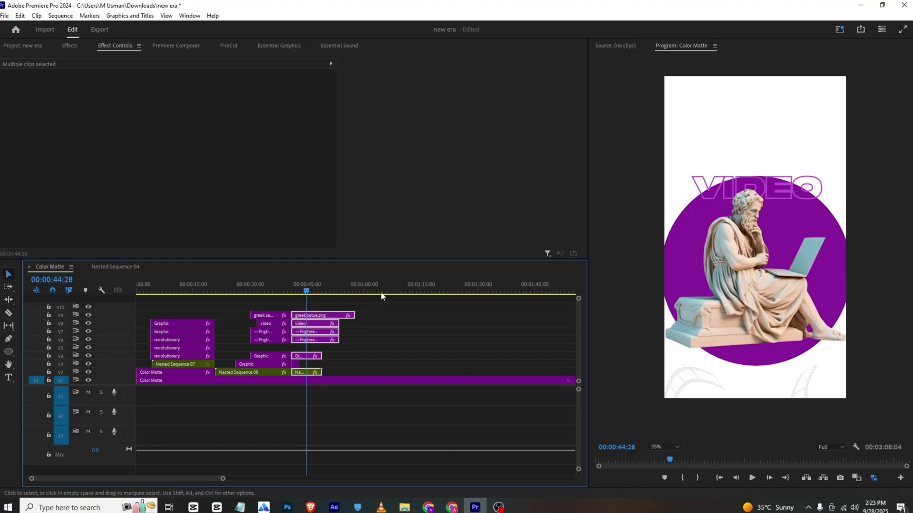
right_click(293, 372)
click(333, 286)
key(Return)
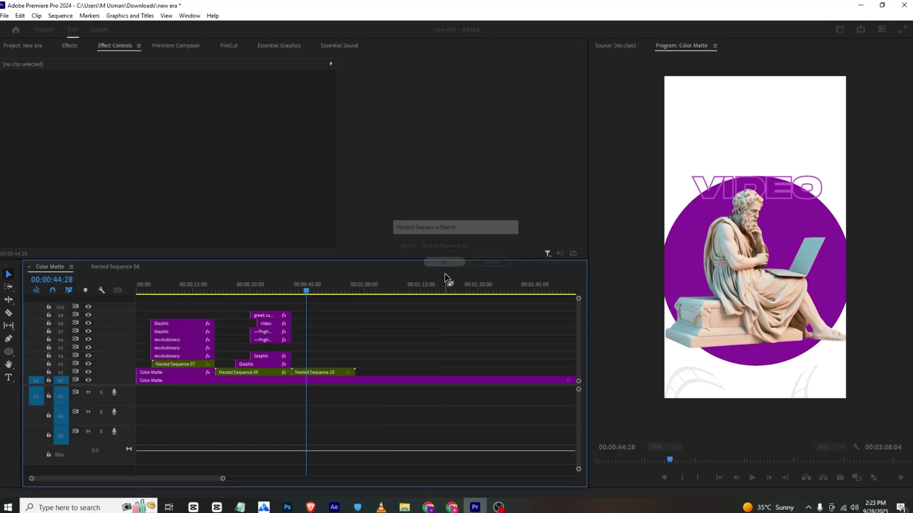
Keyframe the new nest's horizontal position from 540 at its start to -650 at 00:00:43:03
click(322, 373)
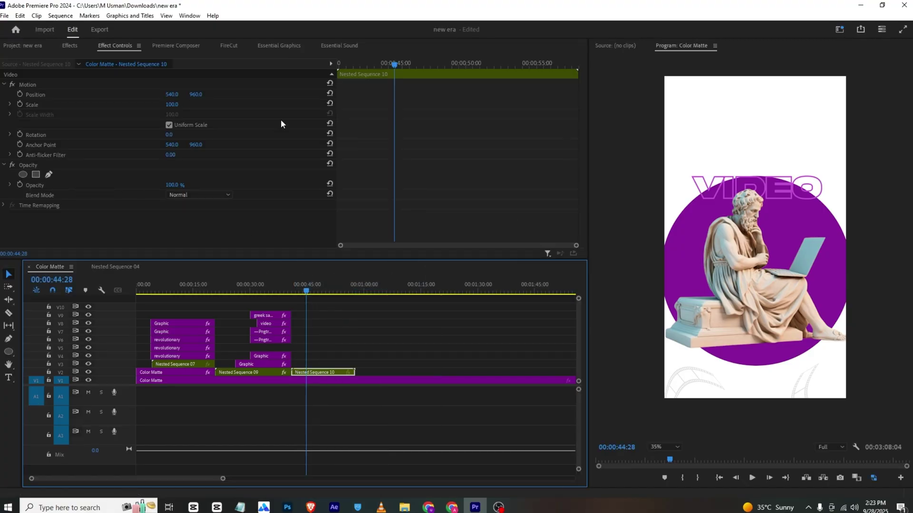
drag(364, 64, 204, 102)
click(20, 94)
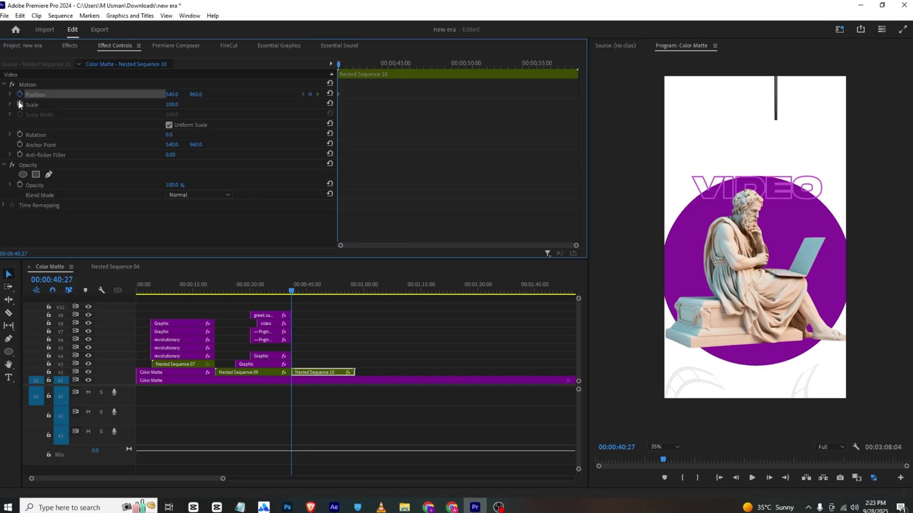
click(368, 64)
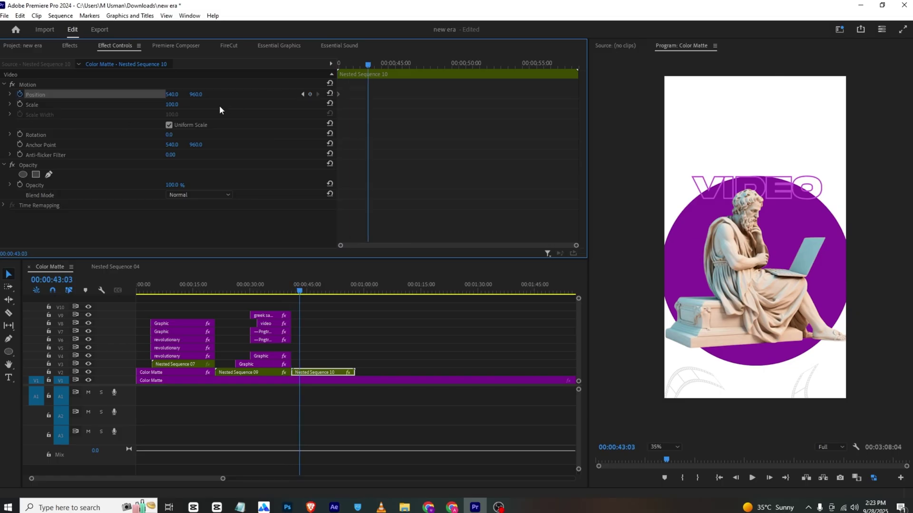
drag(181, 93, 29, 94)
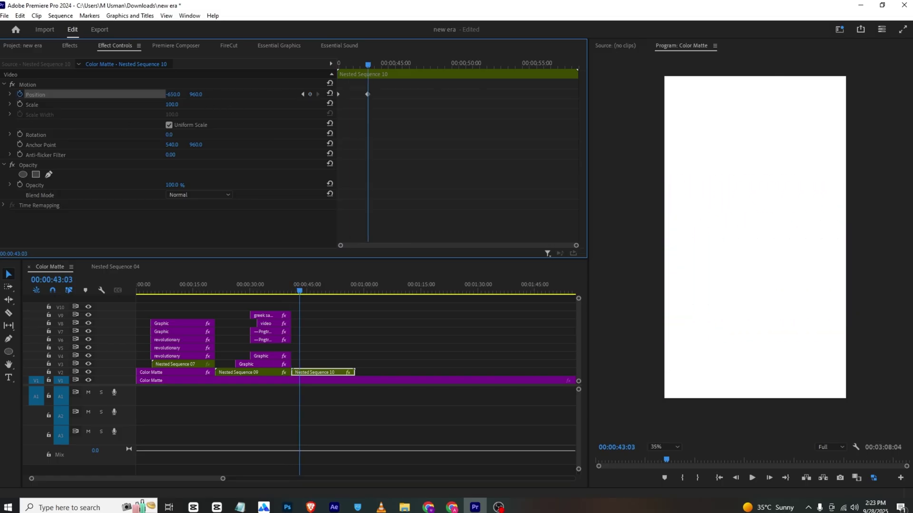
Apply temporal easing to the nested sequence's horizontal position keyframes and play the slide-out from its start
right_click(368, 95)
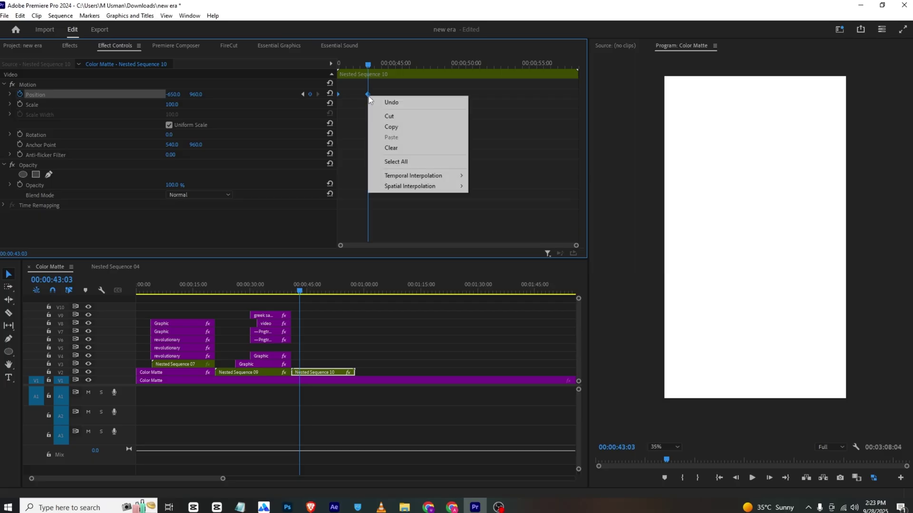
mouse_move(408, 175)
click(530, 230)
drag(352, 64, 302, 71)
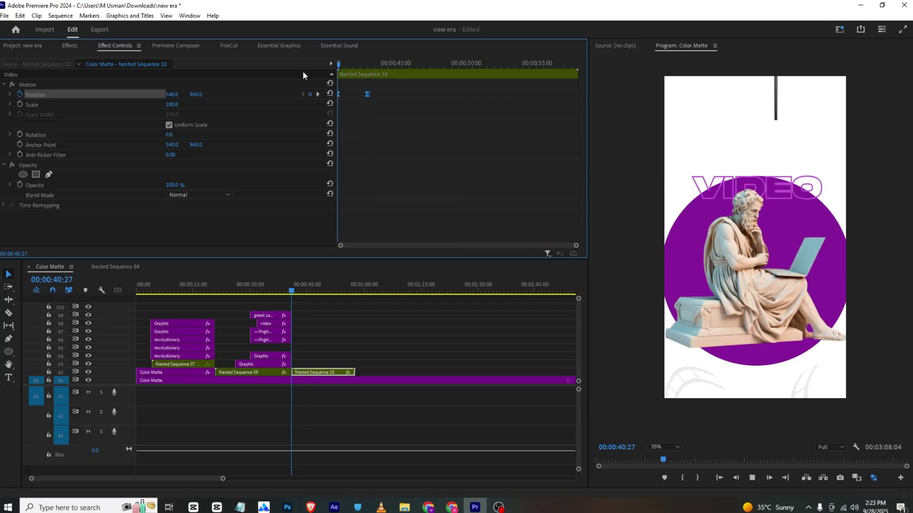
key(space)
key(space)
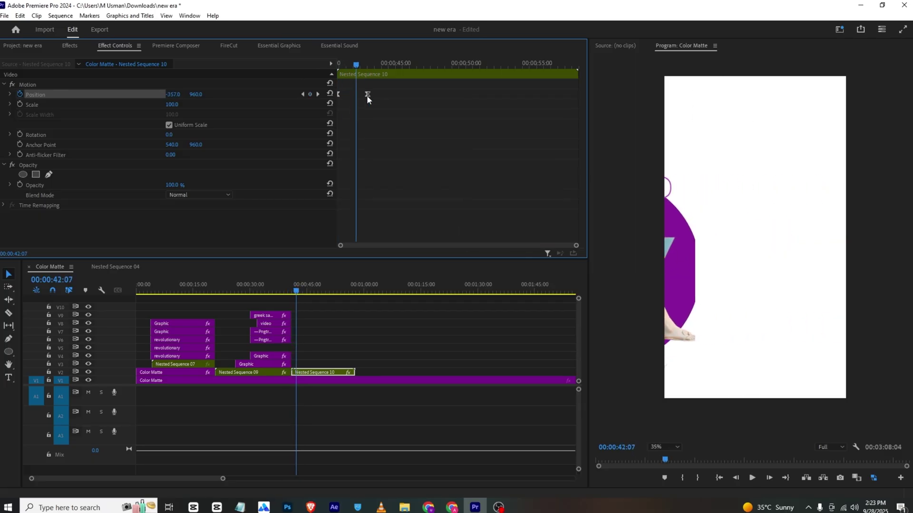
Speed up the nest's slide-out by moving its second position keyframe closer to the first, and play it back
drag(367, 94, 350, 98)
drag(347, 65, 296, 62)
key(space)
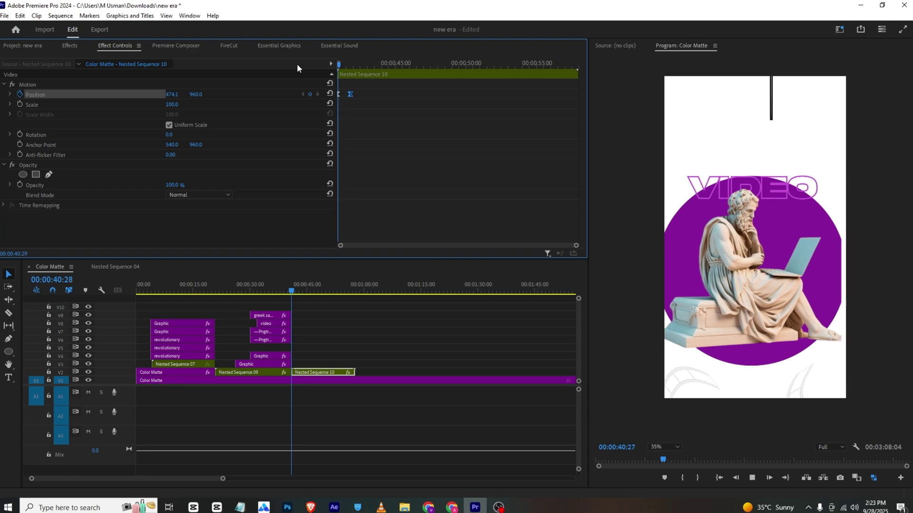
Switch to VLC and review the reference video around 00:04, where the alarm clock scene begins
key(alt+Tab)
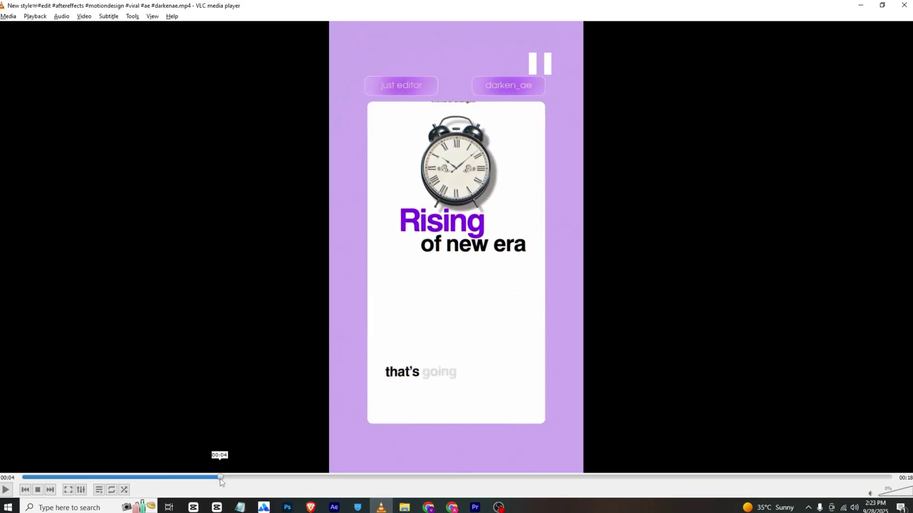
drag(221, 479, 209, 479)
key(space)
key(space)
click(476, 506)
Place the clock image s (4).png on V3 above the sliding nest and extend it to about 18 seconds
click(27, 44)
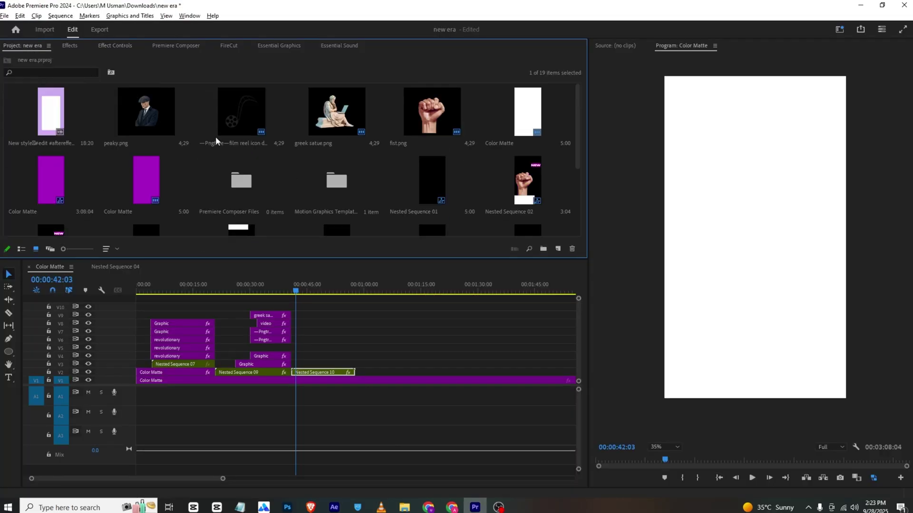
scroll(198, 117, down, 1)
drag(147, 197, 358, 364)
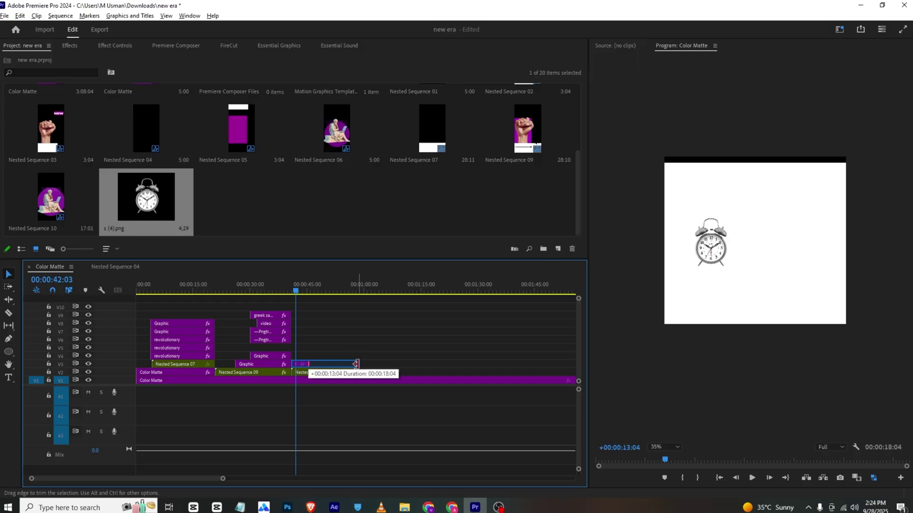
At 00:00:44:09, scale the clock image to 143 and set its horizontal position to 483
click(304, 290)
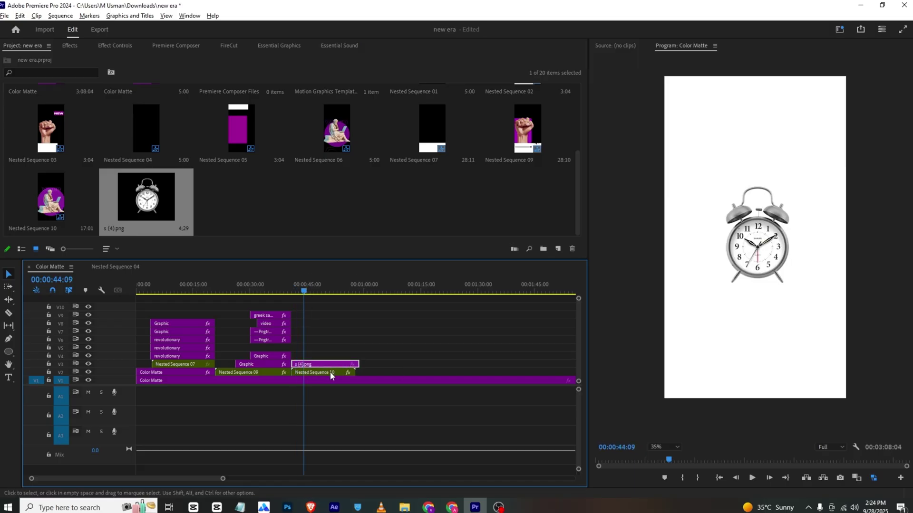
click(115, 46)
mouse_move(171, 104)
mouse_down()
mouse_move(193, 104)
mouse_move(176, 95)
mouse_up()
Examine in the VLC reference video how the clock scene's text is laid out and animated around 00:04
key(alt+Tab)
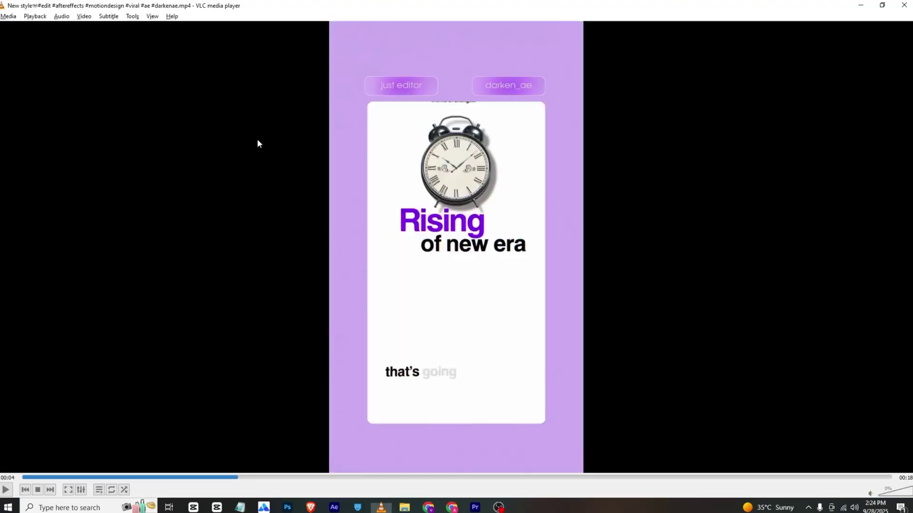
key(space)
key(space)
drag(210, 477, 241, 481)
key(space)
key(space)
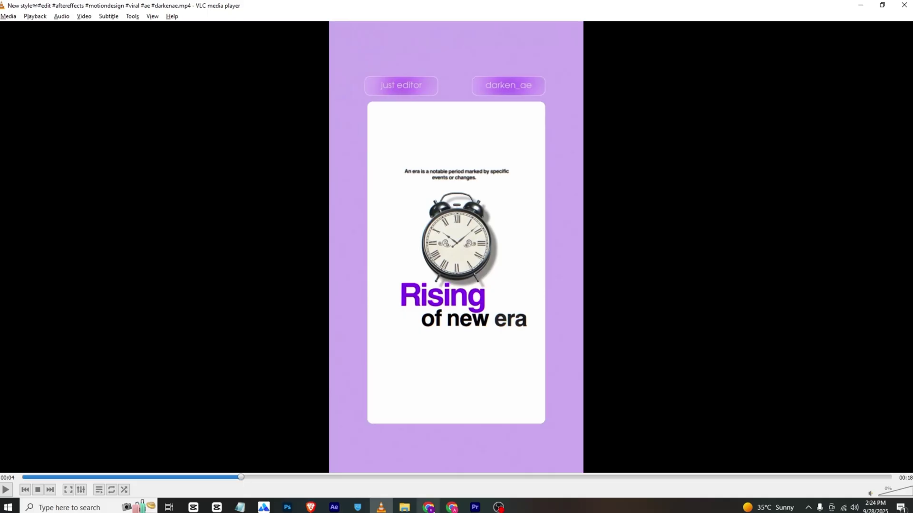
click(475, 507)
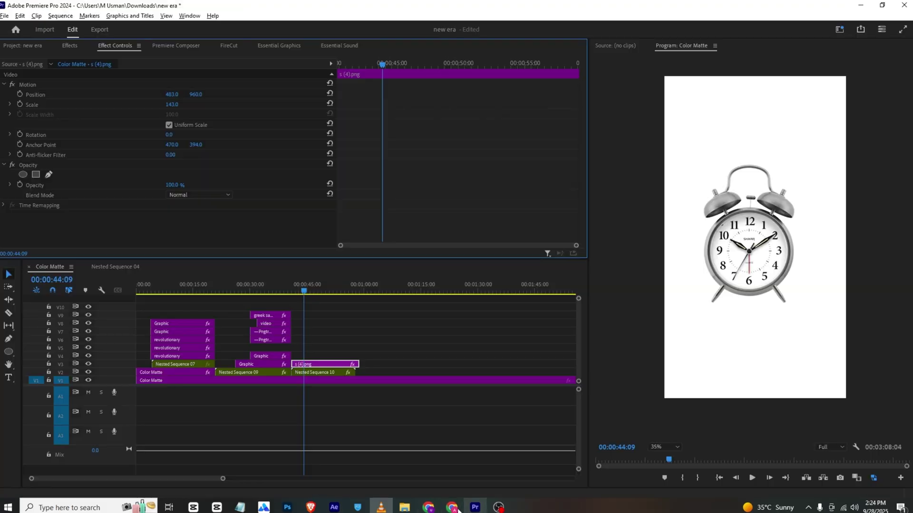
Add the Fade & Position X 1 - Right text preset from Premiere Composer at 00:00:44:09 and disable its Animation Out
click(208, 47)
mouse_move(228, 98)
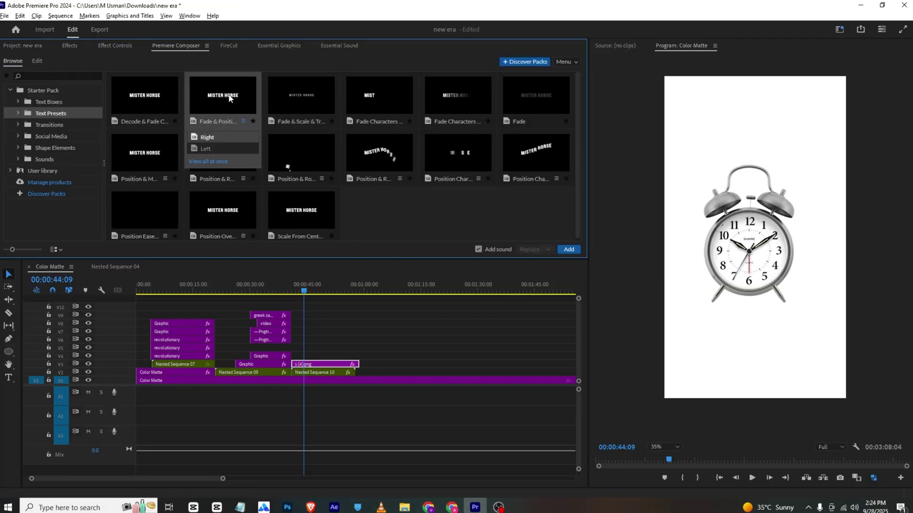
click(207, 137)
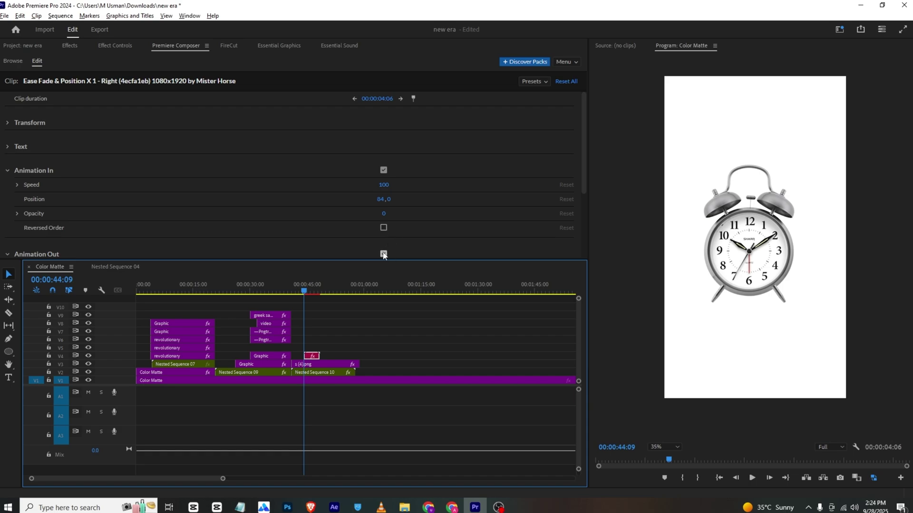
click(383, 253)
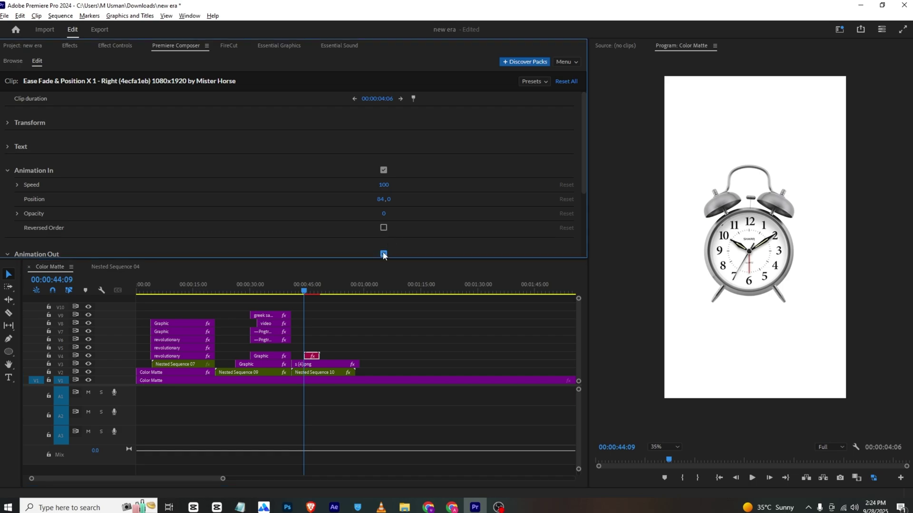
Set the text preset's clip duration to 00:00:06:06
click(381, 99)
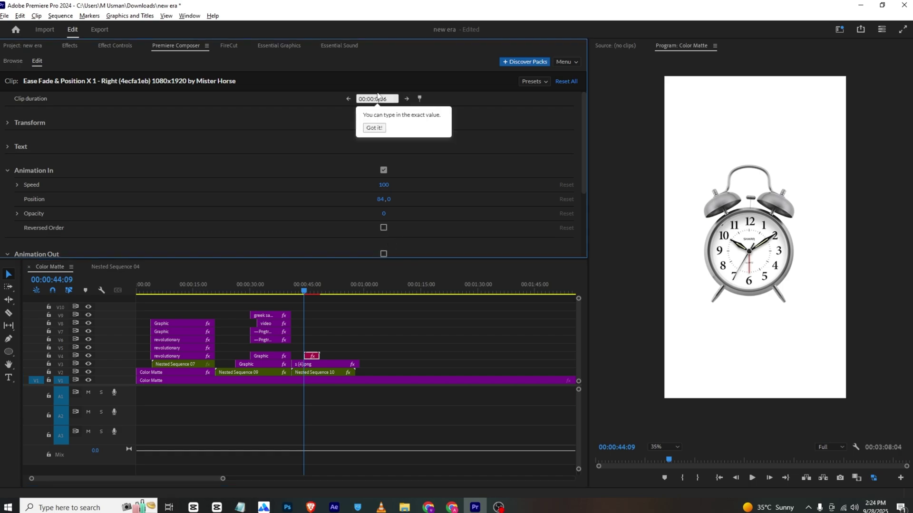
key(Return)
click(304, 277)
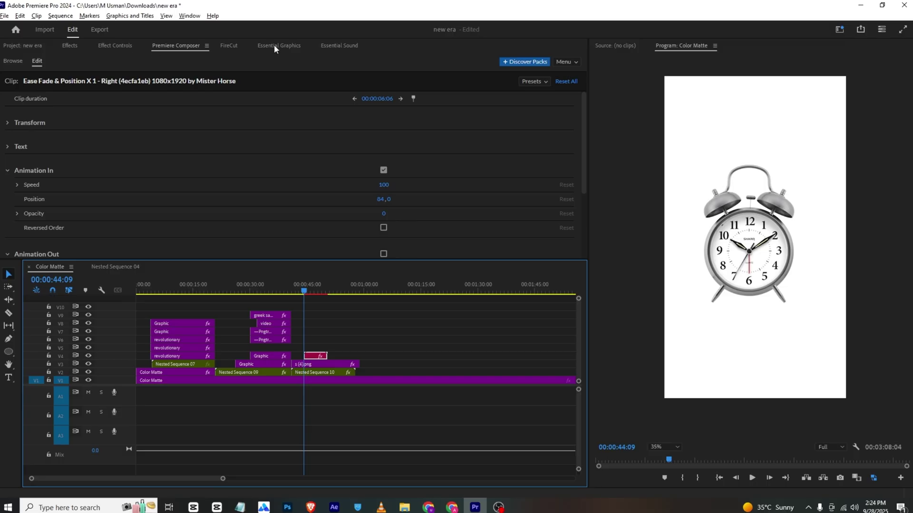
Change the preset's text to "Rising" and set its font to Arial Black
scroll(295, 112, down, 2)
key(alt+Tab)
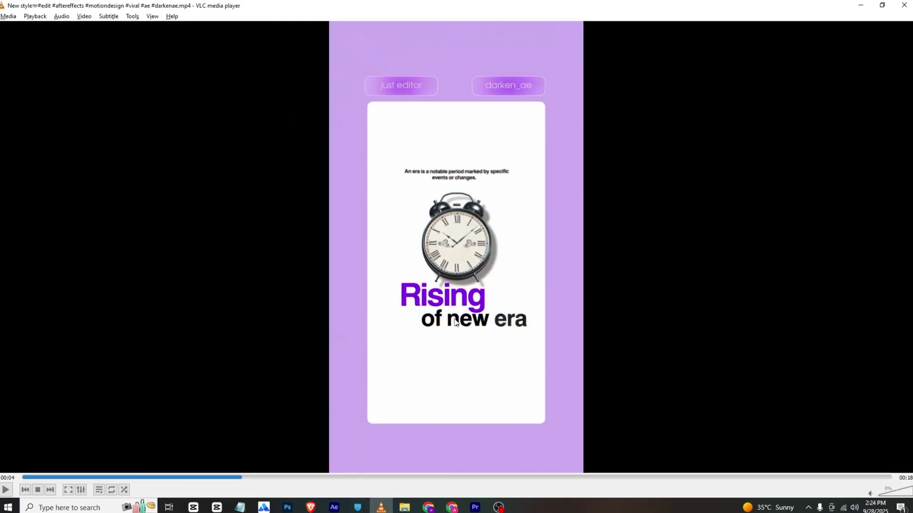
key(alt+Tab)
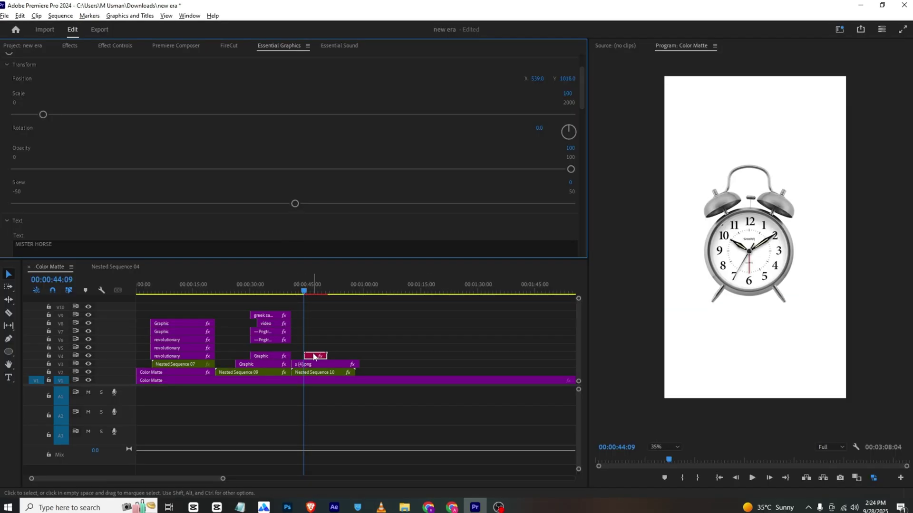
scroll(82, 197, down, 2)
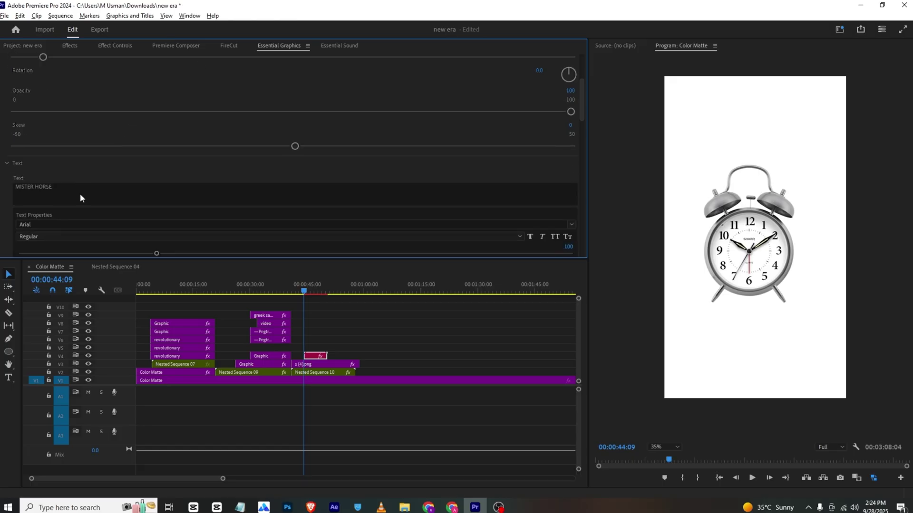
click(80, 193)
click(82, 227)
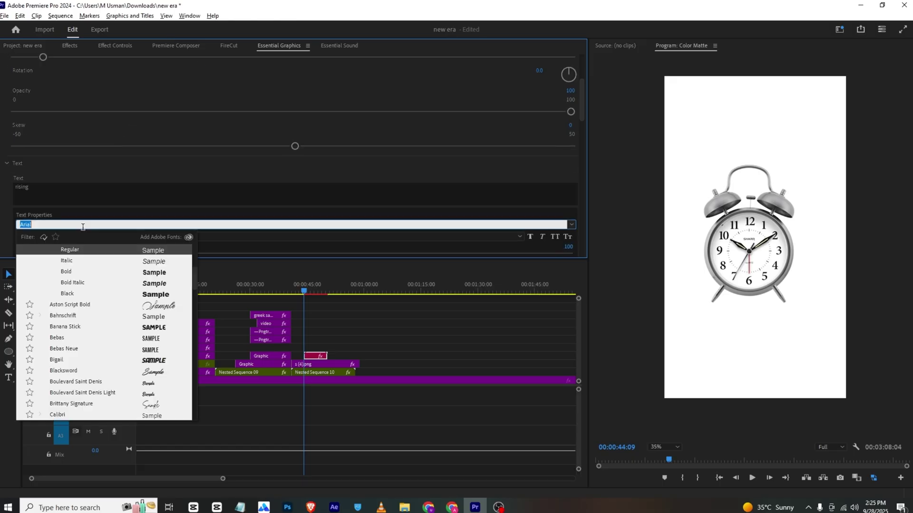
click(174, 294)
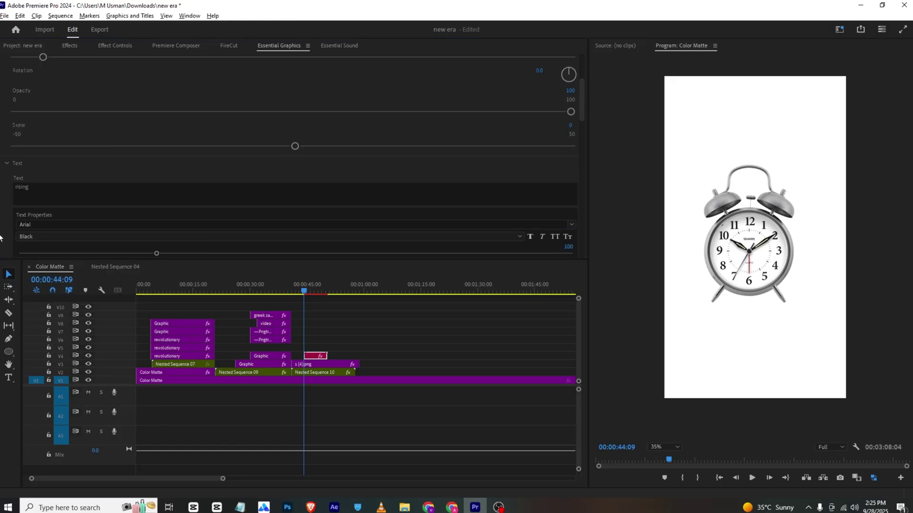
click(22, 201)
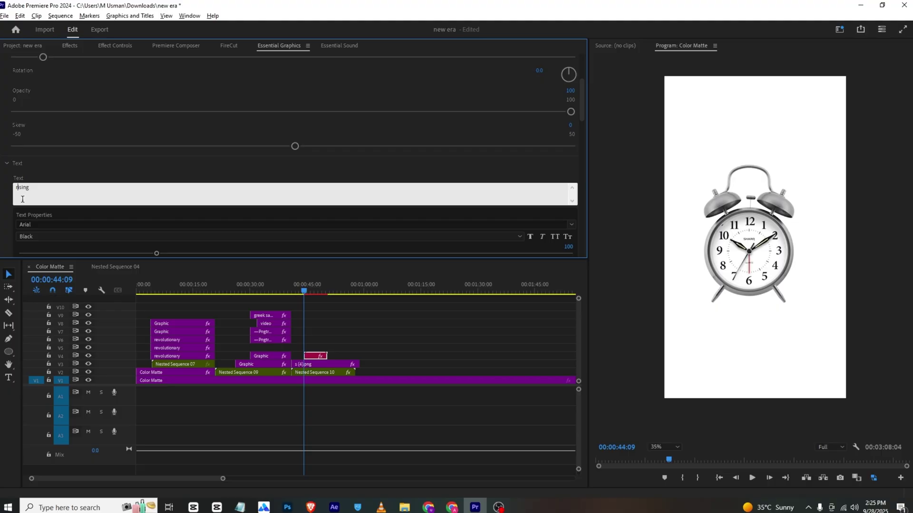
Set the "Rising" text's fill to purple 741186, sampled from the timeline's purple clip
scroll(64, 153, down, 6)
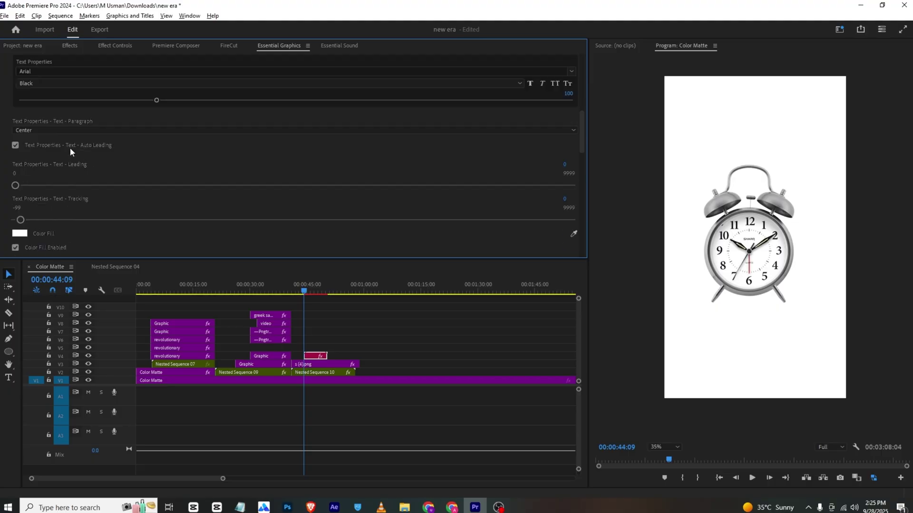
click(19, 128)
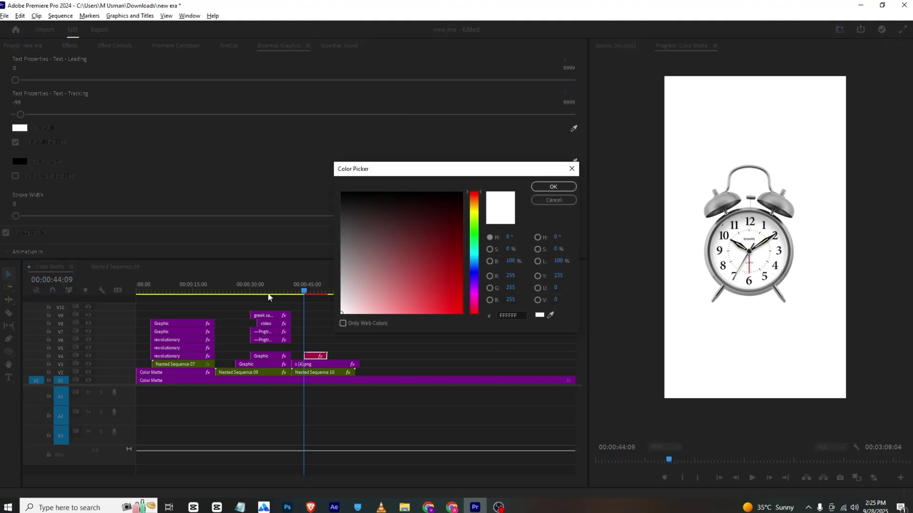
click(550, 315)
click(495, 378)
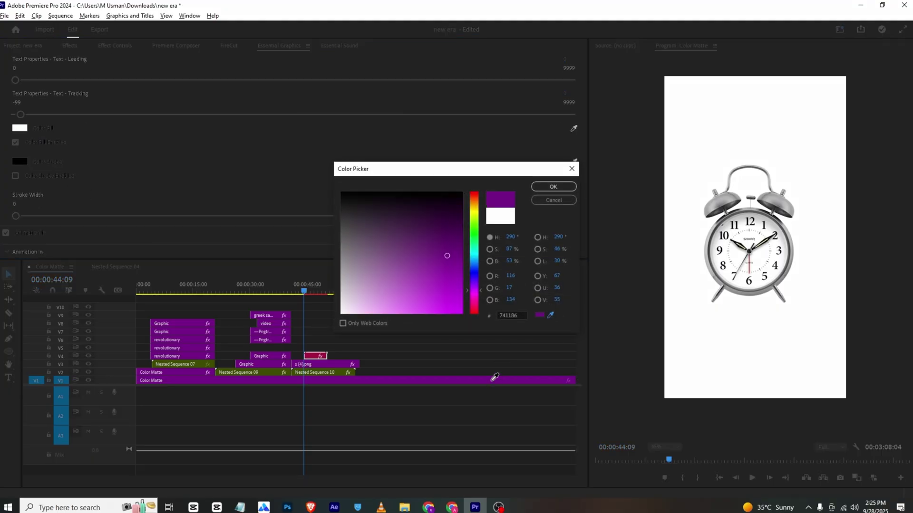
click(552, 187)
Place the "Rising" text beneath the clock at position 391, 1405 with a scale of 170
drag(309, 292, 320, 294)
click(109, 46)
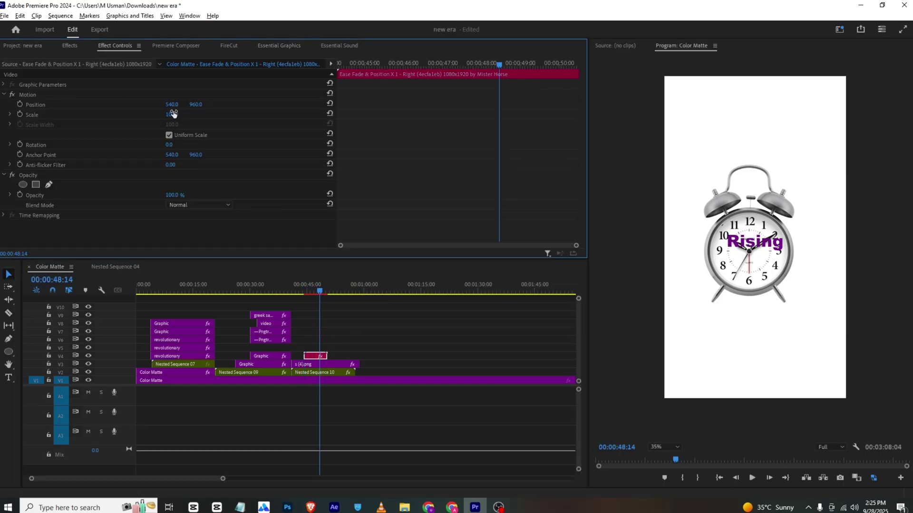
drag(196, 104, 420, 105)
drag(176, 115, 143, 104)
Duplicate the "Rising" clip onto V5 with a slightly later start and set the copy's vertical position to 1592
click(318, 356)
drag(318, 355, 322, 350)
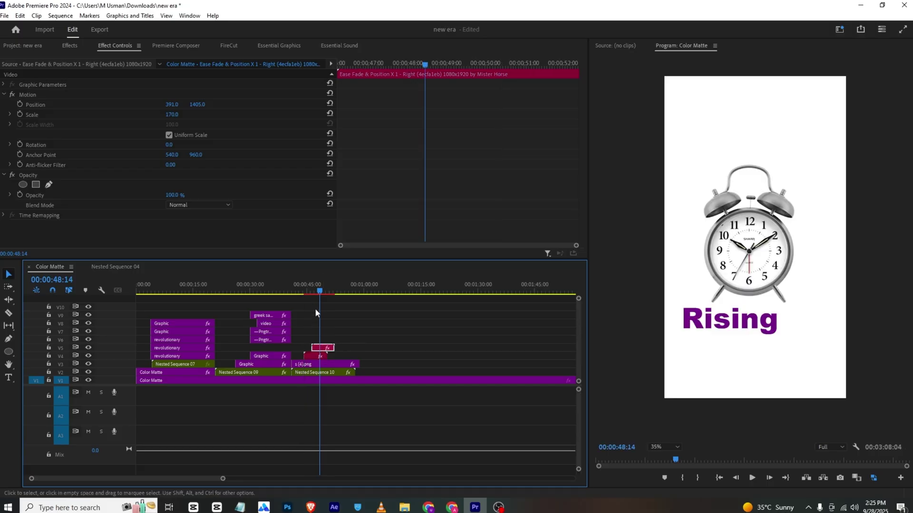
click(193, 99)
drag(197, 105, 286, 104)
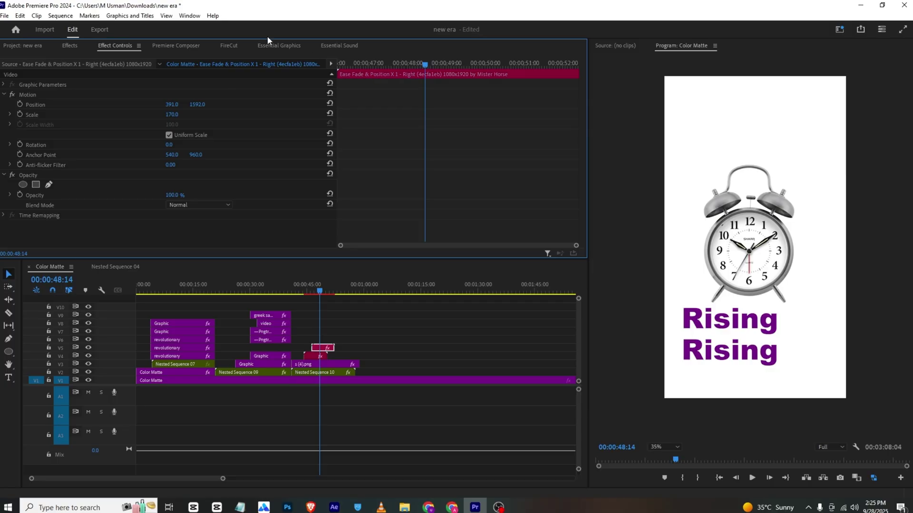
Change the duplicated clip's text to "of a new era"
click(278, 44)
scroll(118, 170, down, 5)
click(105, 177)
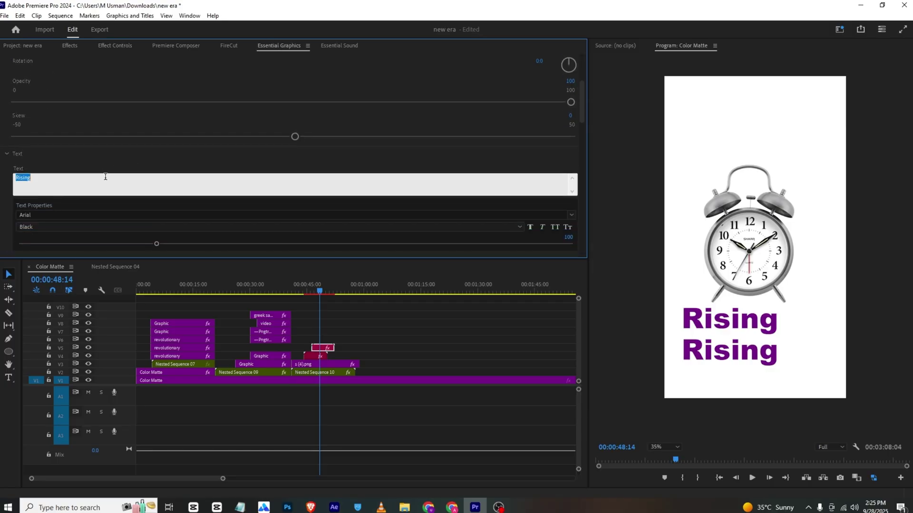
click(79, 158)
scroll(86, 217, down, 10)
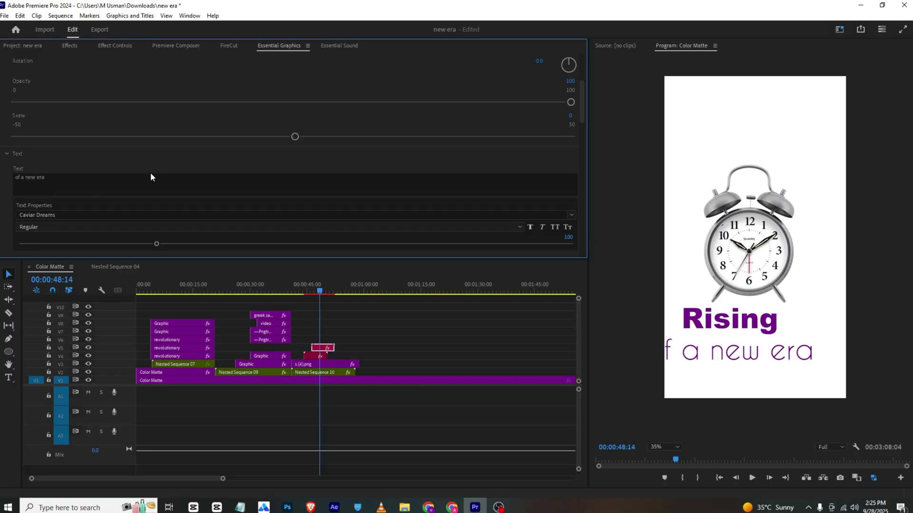
scroll(150, 174, down, 3)
key(ctrl+z)
Try Bahnschrift for the "of a new era" text, and switch its font to Ardhelia
click(71, 147)
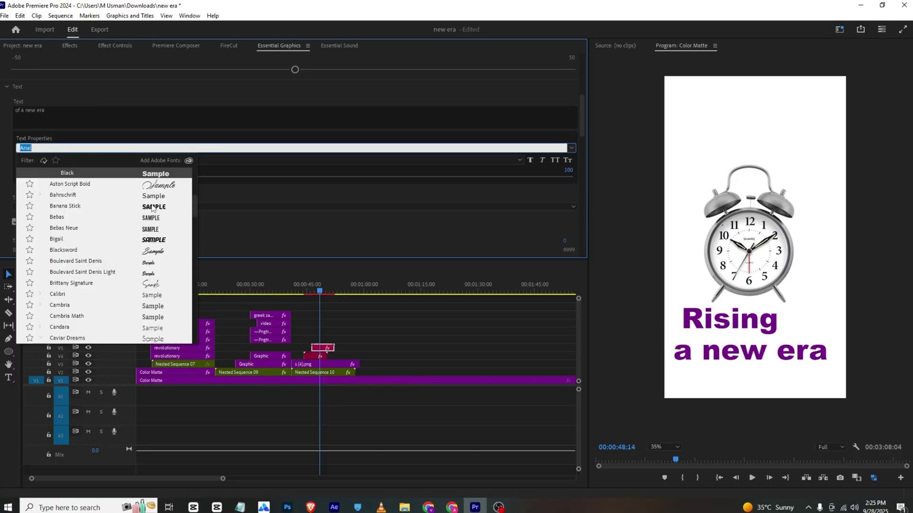
click(153, 198)
click(75, 148)
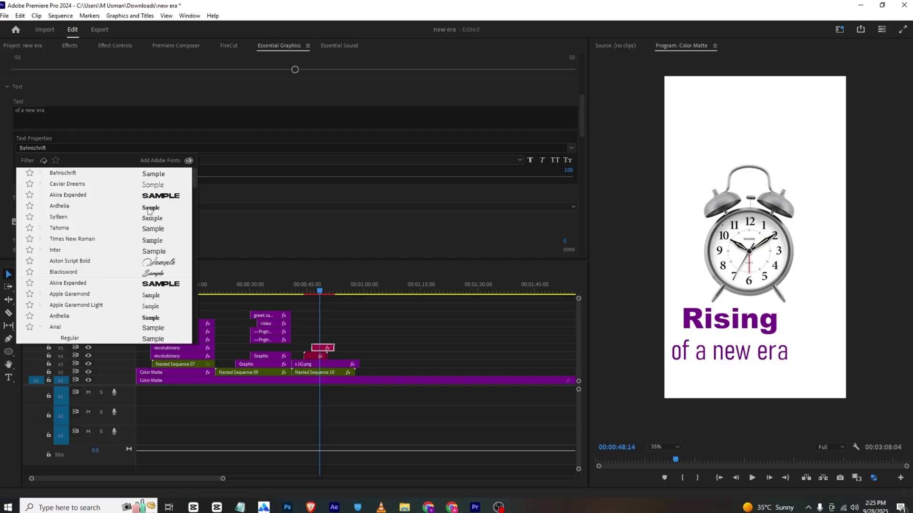
click(151, 200)
Tuck the "of a new era" text under "Rising" by setting its position to 543, 1522
key(shift+5)
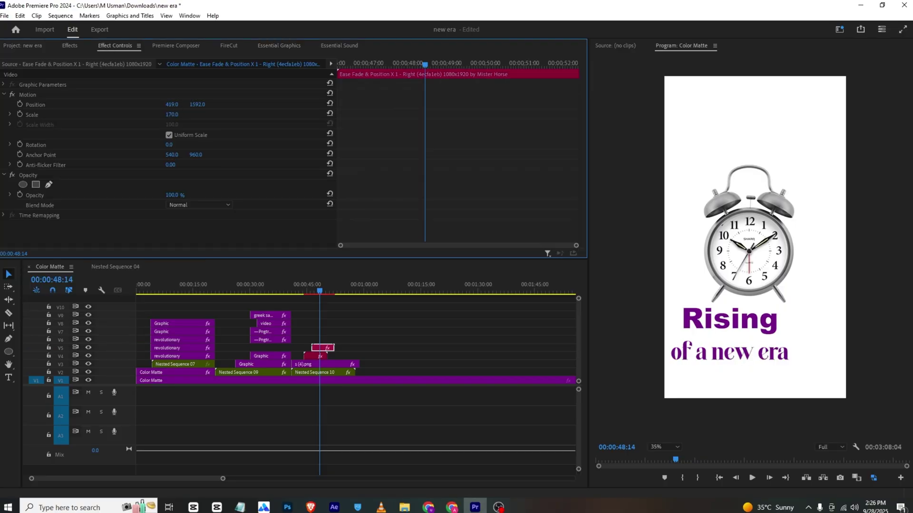
drag(171, 105, 187, 50)
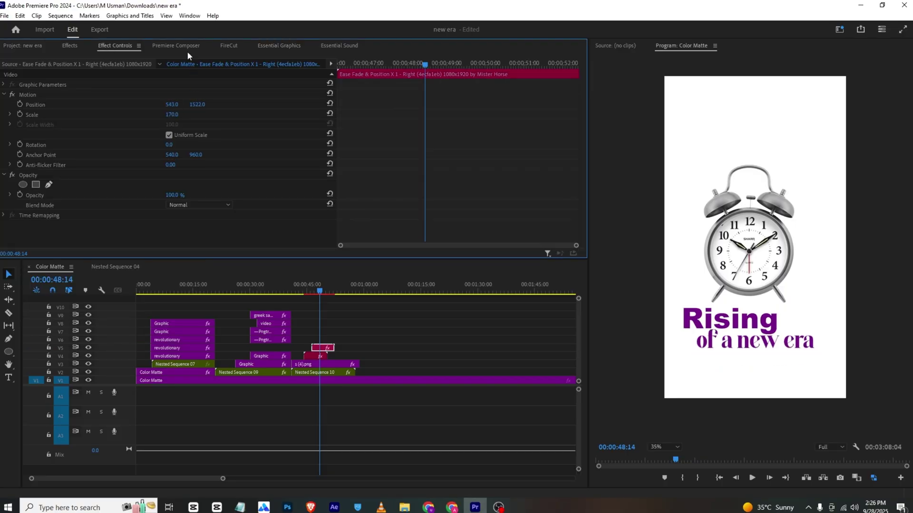
Recolour the "of a new era" text black, set its vertical position to 1533, and preview the text animation
click(278, 47)
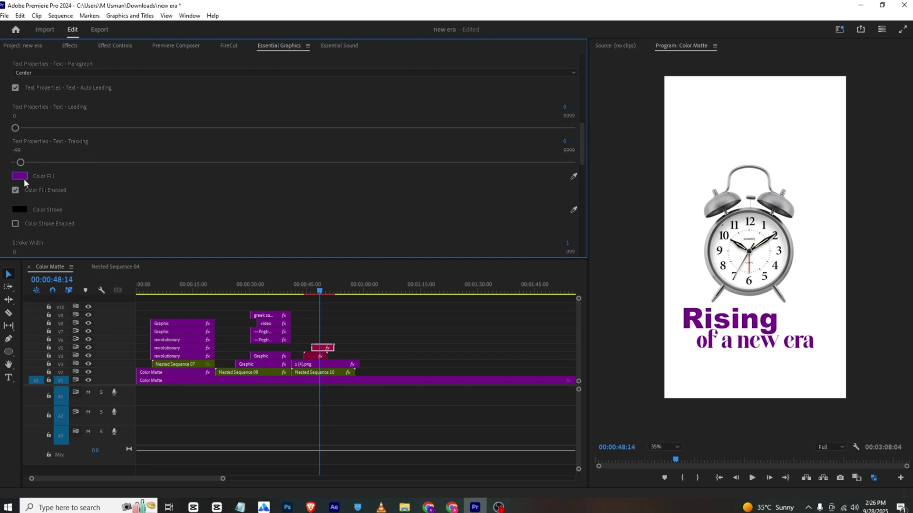
click(24, 179)
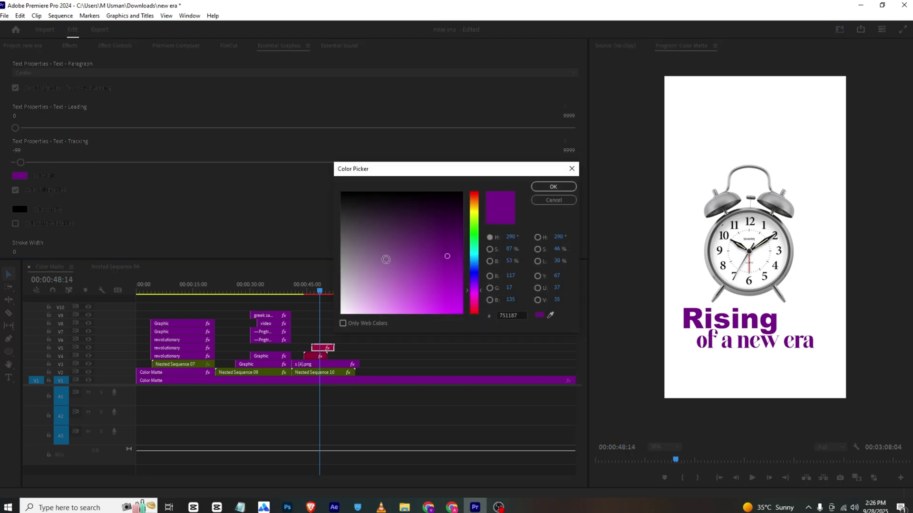
click(553, 186)
click(114, 45)
drag(197, 105, 202, 105)
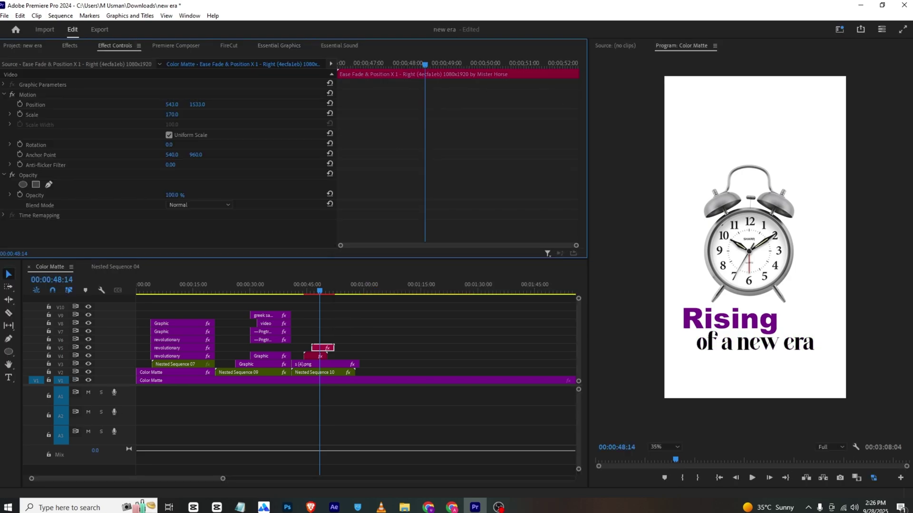
drag(294, 288, 298, 288)
key(space)
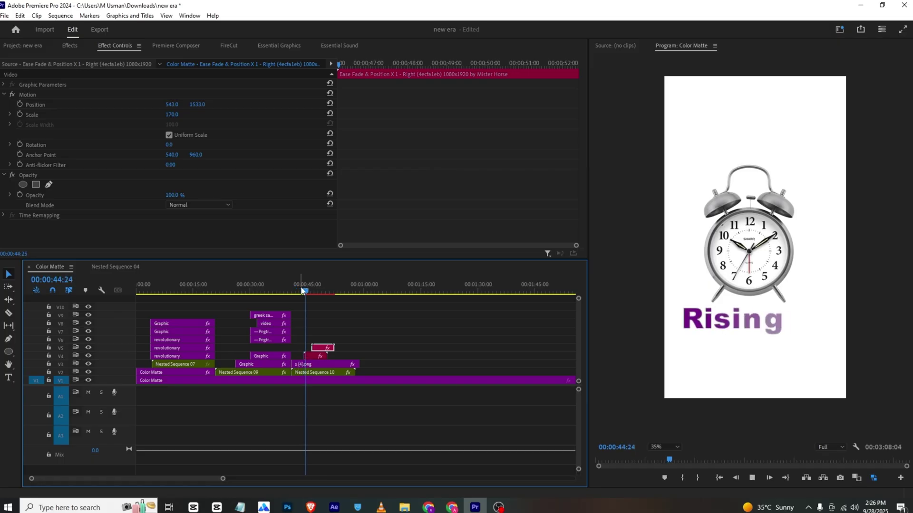
key(space)
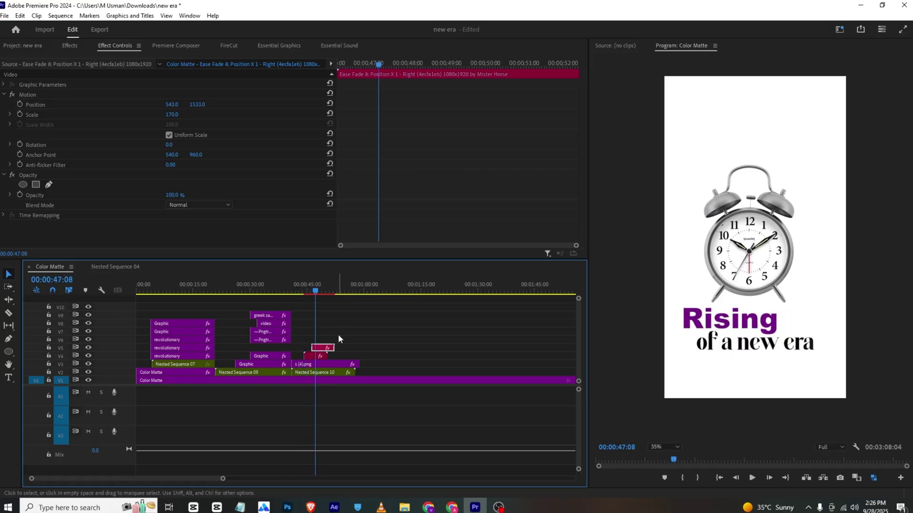
Nest the clock image together with the "Rising" and "of a new era" text clips into one sequence
drag(337, 336, 314, 365)
right_click(312, 365)
click(362, 294)
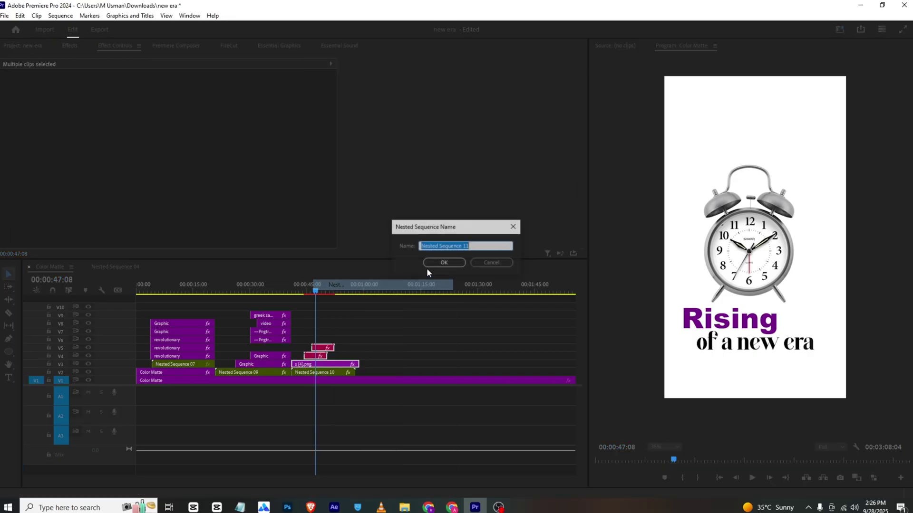
click(446, 267)
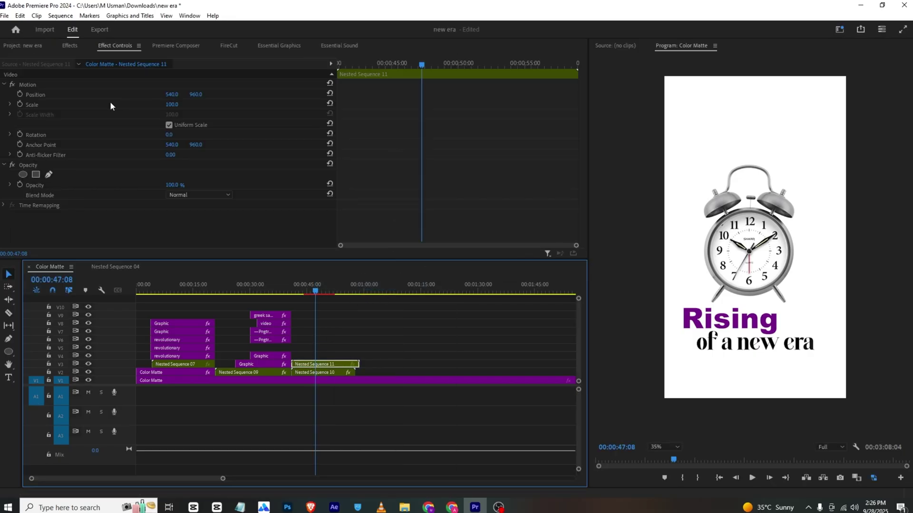
Keyframe the clock nest's horizontal position from 2434 at 00:00:45:09 to 540 about two seconds further on
click(20, 93)
drag(422, 94, 400, 103)
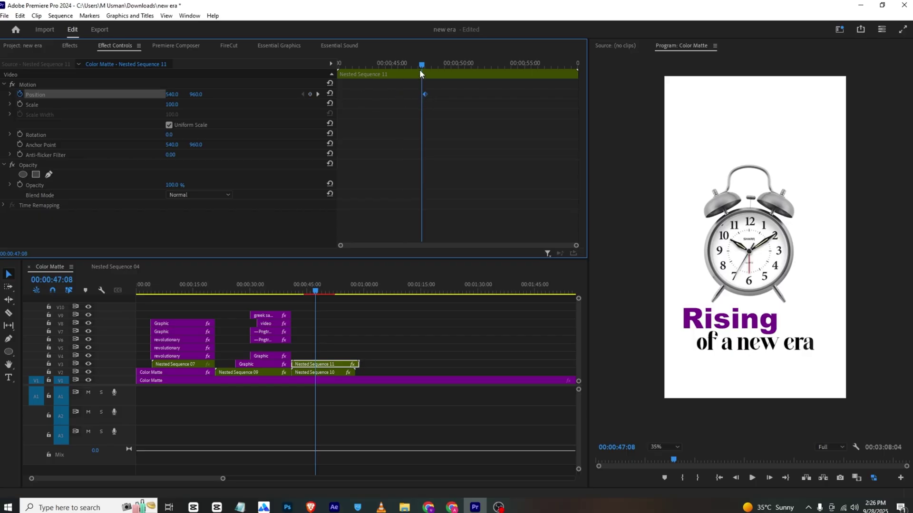
drag(420, 69, 394, 73)
drag(172, 94, 904, 94)
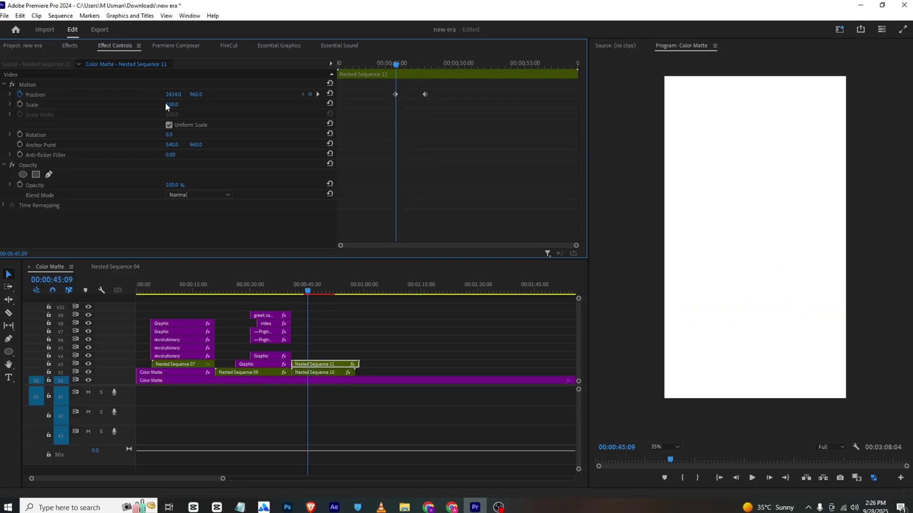
Apply Ease In to the clock nest's two position keyframes and play back the slide-in
right_click(426, 93)
mouse_move(471, 176)
click(545, 230)
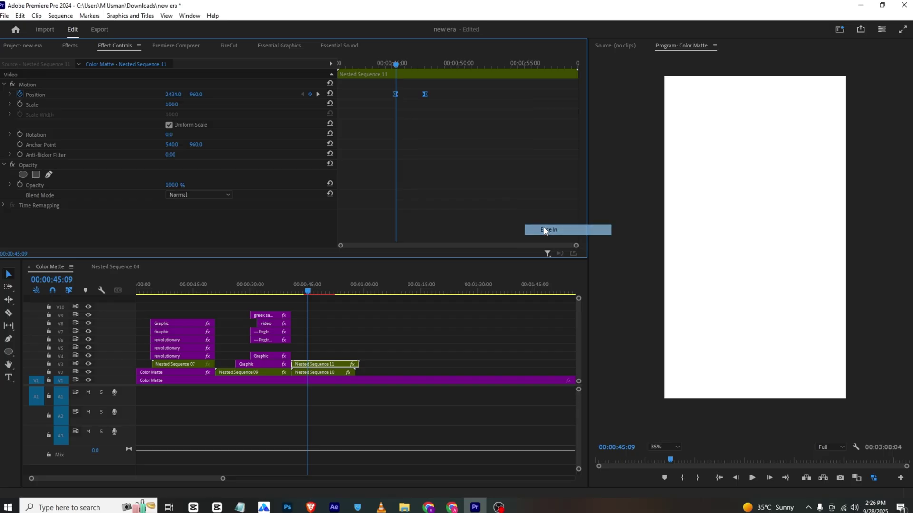
key(space)
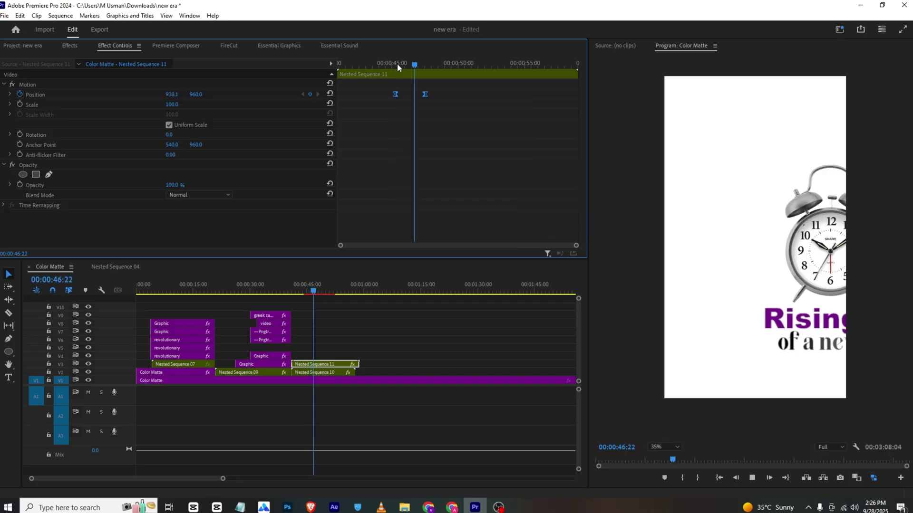
key(space)
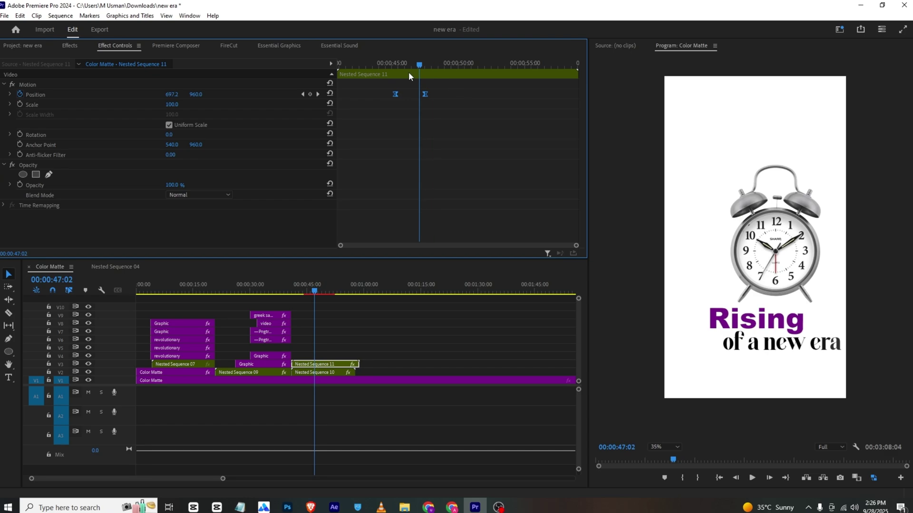
Shift both position keyframes of the clock nest about one and a half seconds earlier, preview the result, and save the project
drag(395, 94, 375, 100)
click(404, 95)
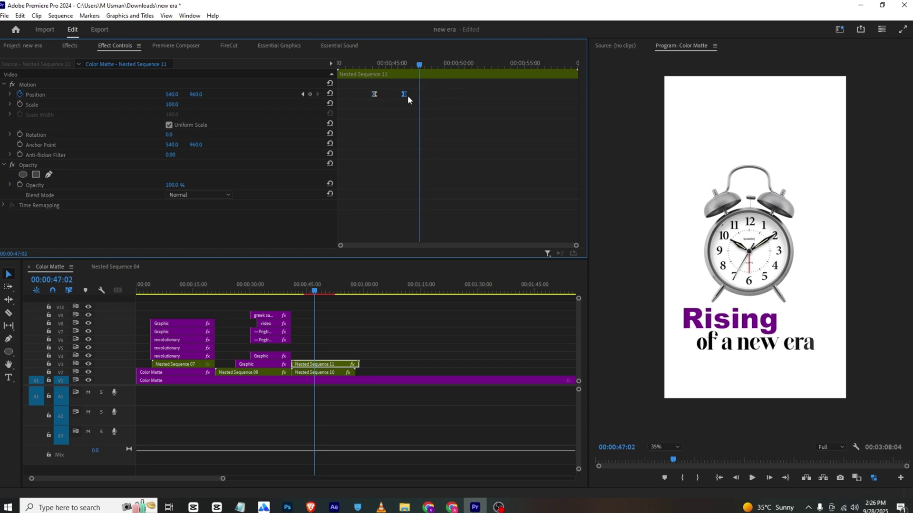
click(370, 60)
key(space)
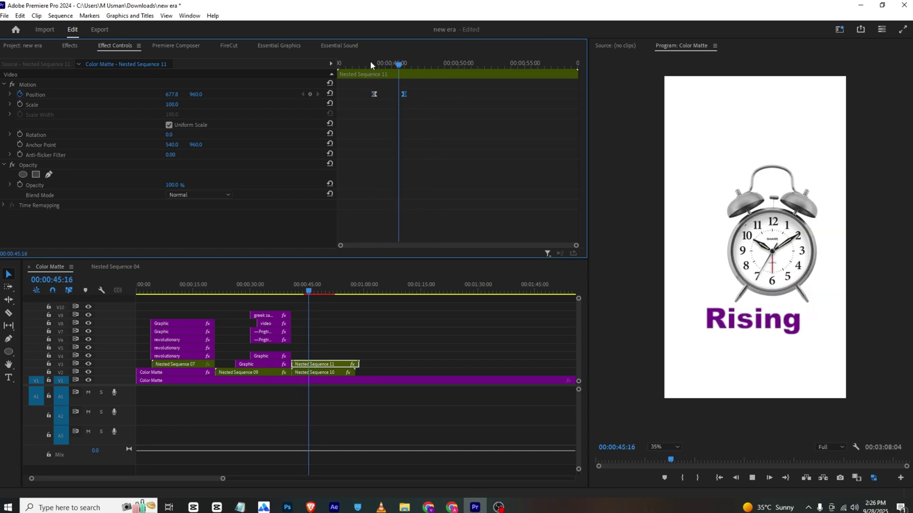
key(ctrl+s)
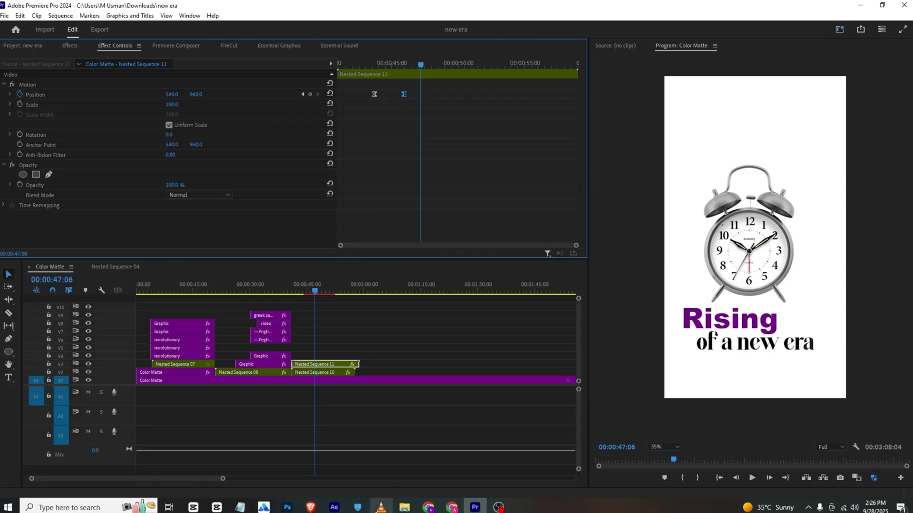
Switch to VLC, examine the layout and motion of the reference's "that's going to change EVERYTHING" scene, and return to Premiere Pro
click(377, 511)
key(space)
key(space)
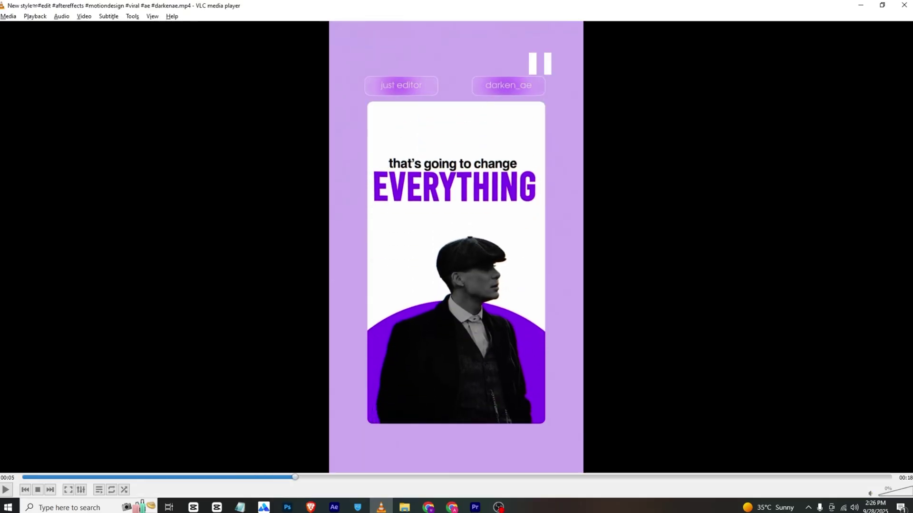
key(space)
click(269, 477)
key(space)
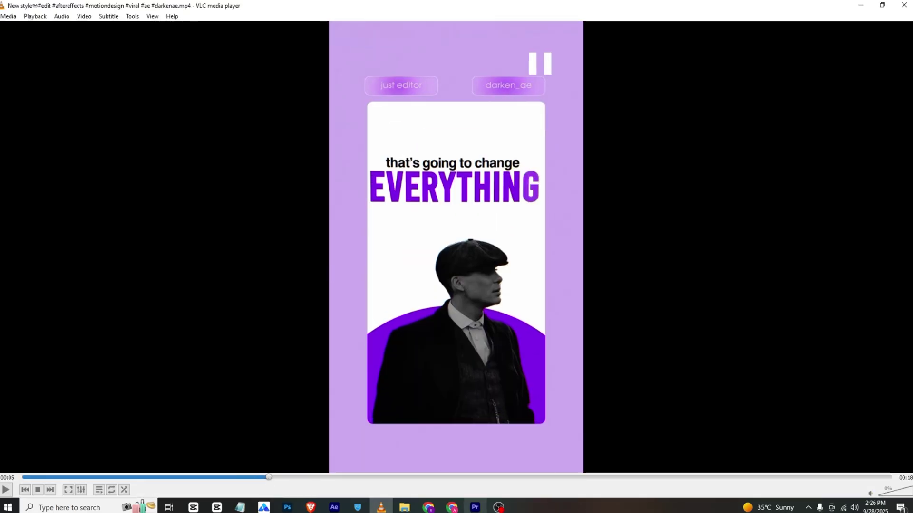
click(475, 507)
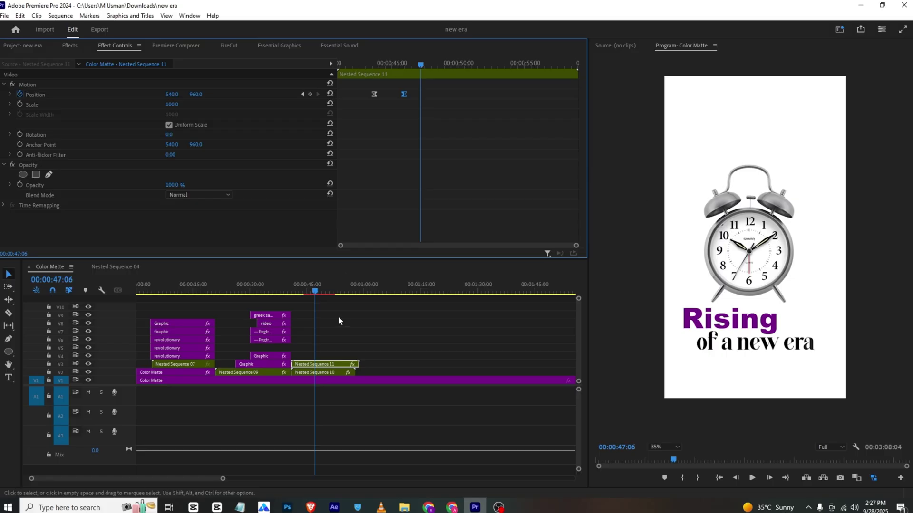
At 00:00:59:17, draw a wide purple ellipse rising from the bottom of the frame, and centre it horizontally
drag(349, 291, 364, 295)
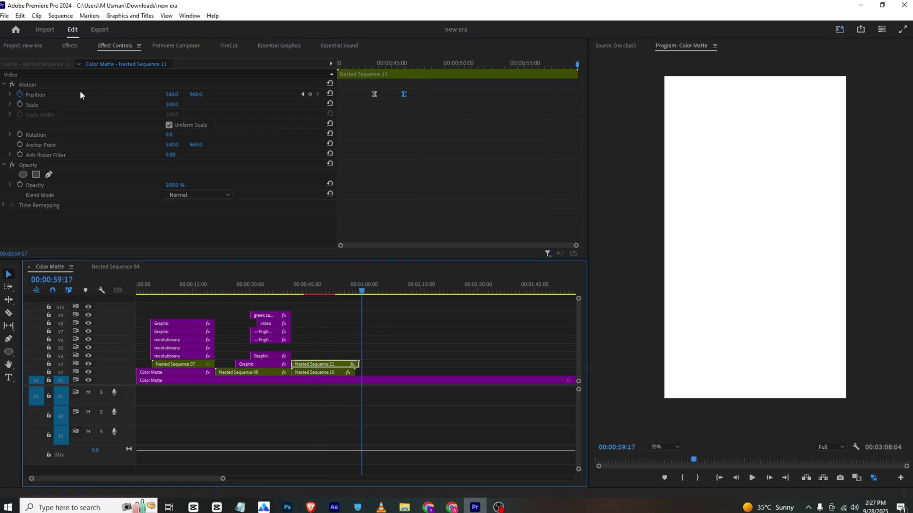
click(35, 50)
click(10, 356)
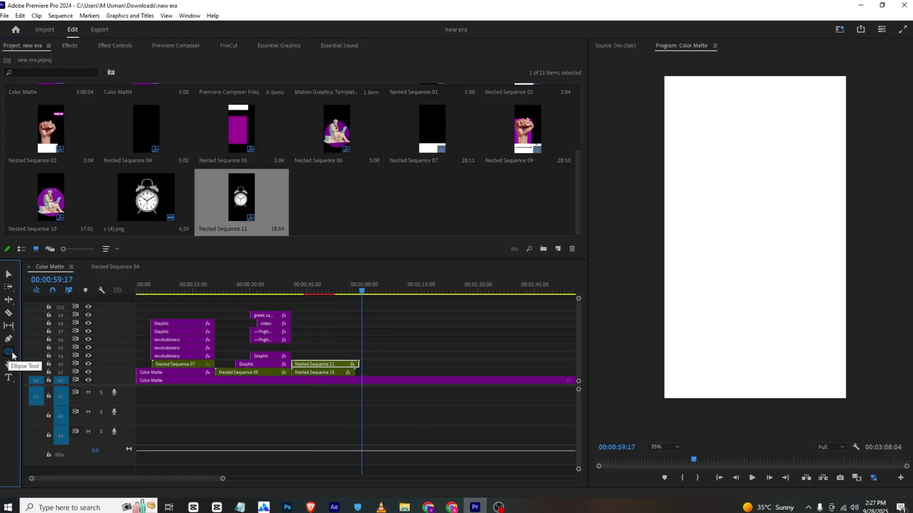
click(380, 340)
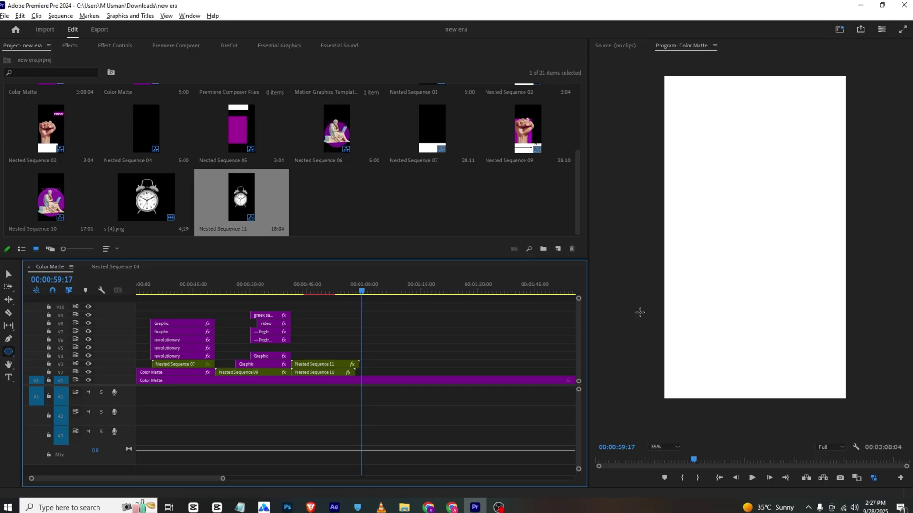
drag(640, 312, 877, 437)
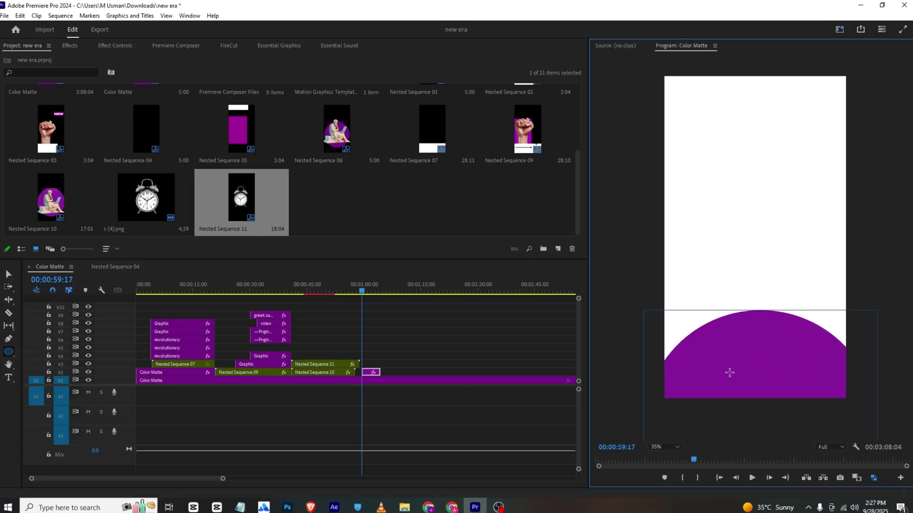
drag(763, 367, 758, 362)
Place peaky.png on V3 above the ellipse clip and apply the Horizontal Flip effect to it
scroll(335, 140, up, 3)
drag(166, 126, 376, 370)
click(107, 44)
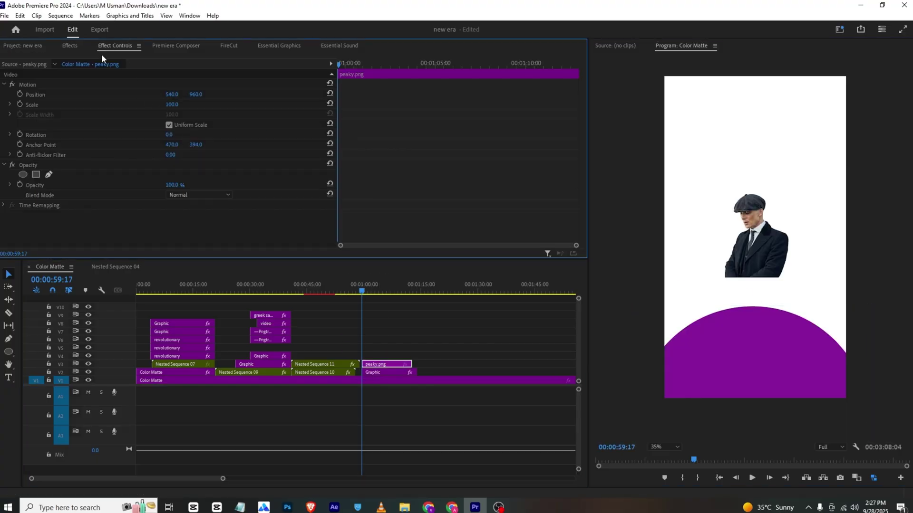
click(69, 45)
click(47, 58)
text(fl)
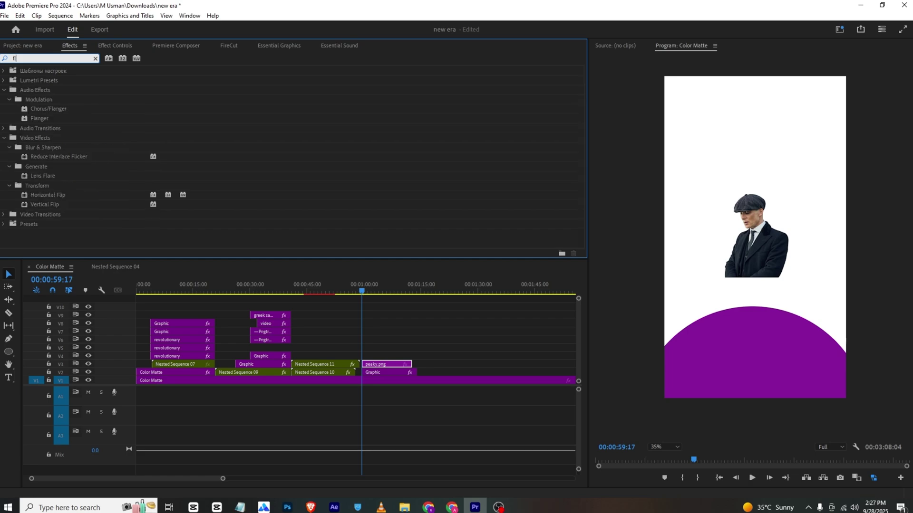
drag(46, 200, 392, 367)
Scale peaky.png to 191, lower it to the frame's bottom edge over the ellipse, and compare with the reference video in VLC
click(115, 45)
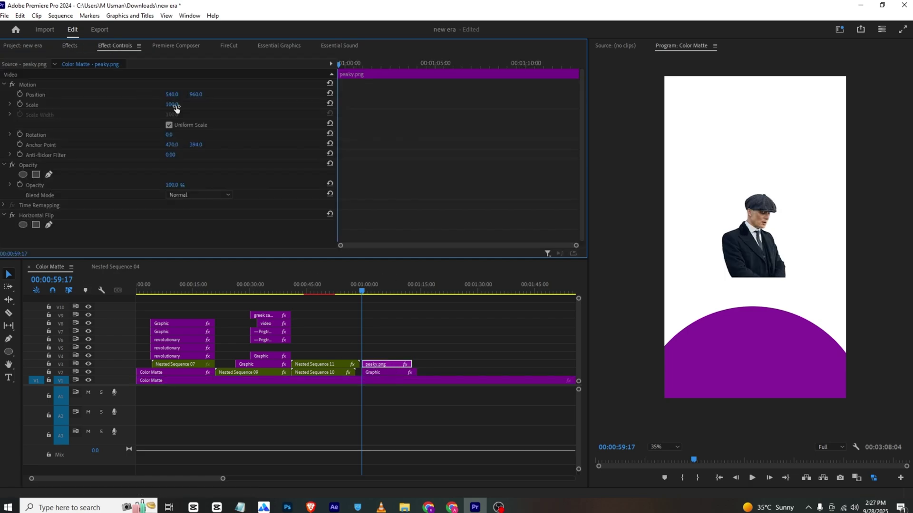
drag(175, 107, 201, 95)
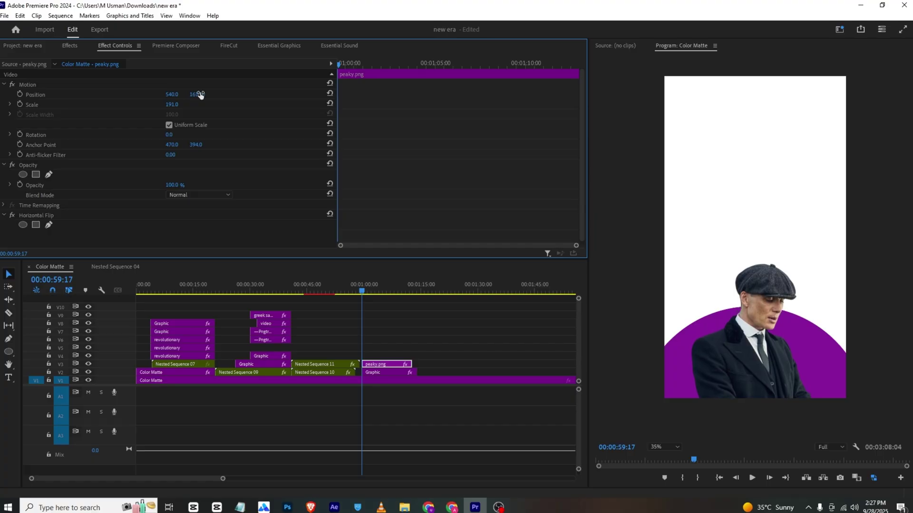
click(391, 508)
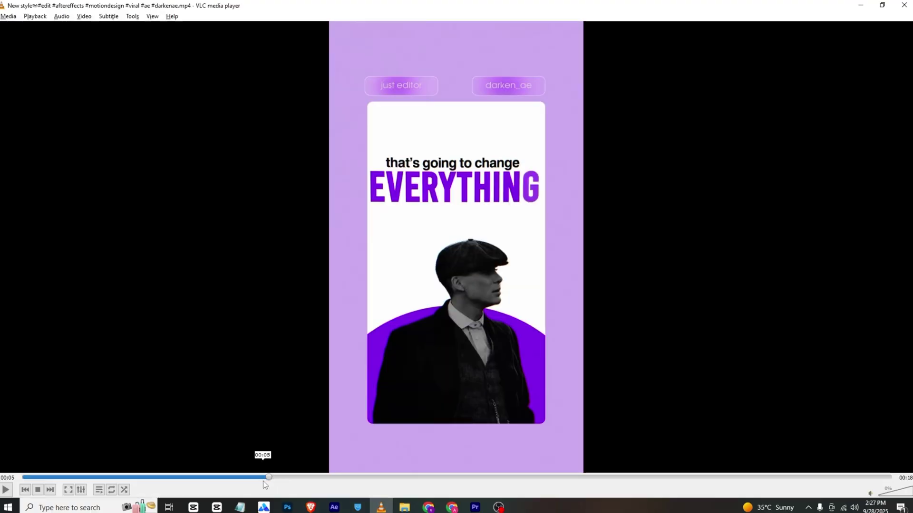
drag(265, 484, 278, 480)
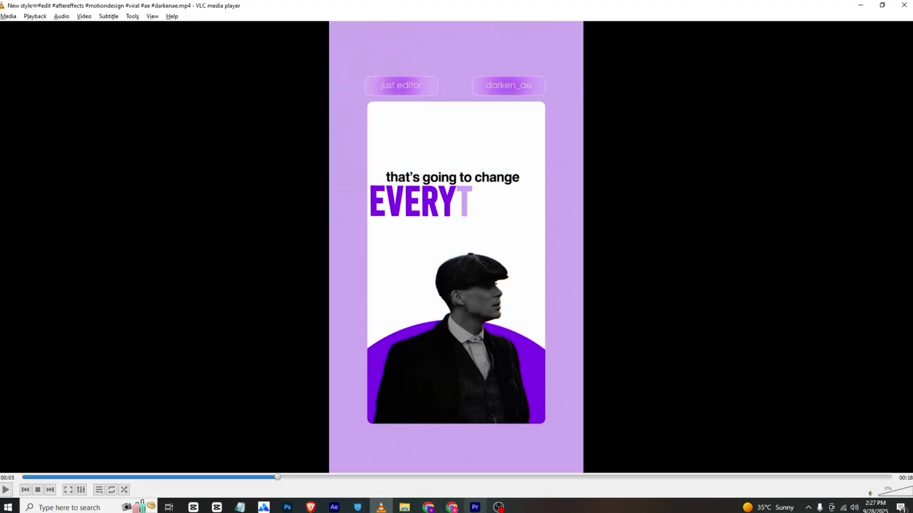
key(alt+Tab)
Nest the peaky.png clip and the ellipse graphic into one sequence
shift+click(392, 373)
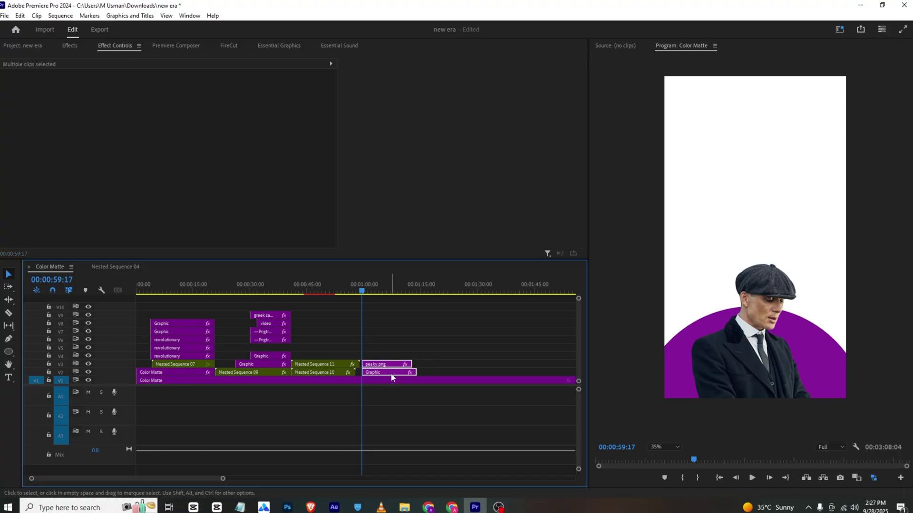
right_click(391, 372)
click(436, 291)
click(443, 263)
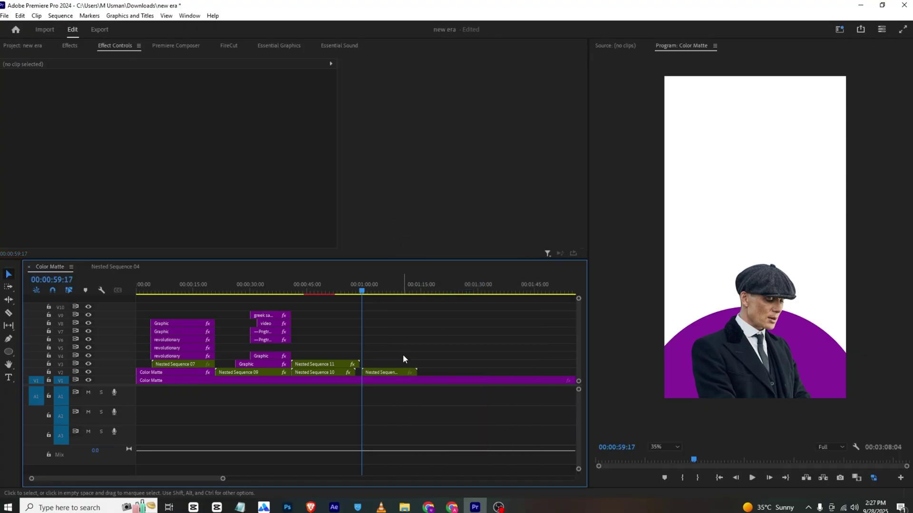
Keyframe the new nest's vertical position from 1856 at its start to 960 about one second in, and preview the rise
click(35, 94)
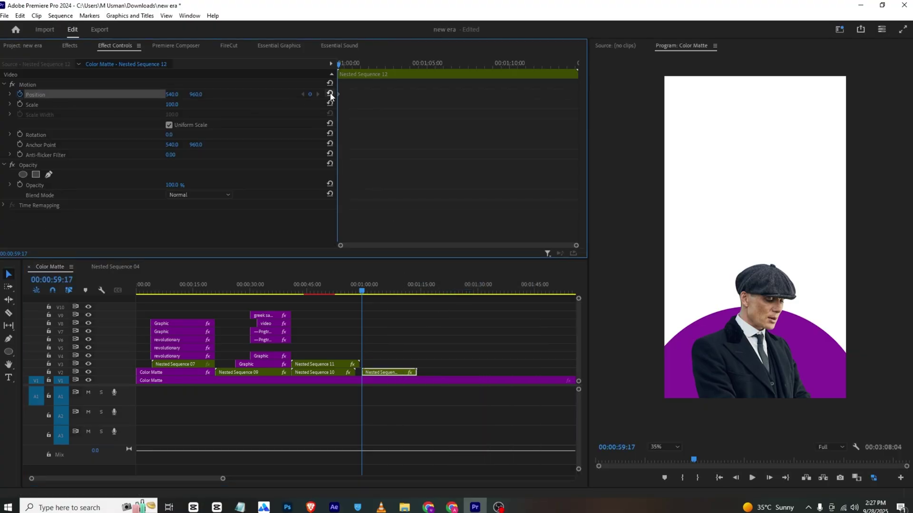
drag(338, 94, 437, 96)
drag(193, 94, 309, 95)
key(ctrl+s)
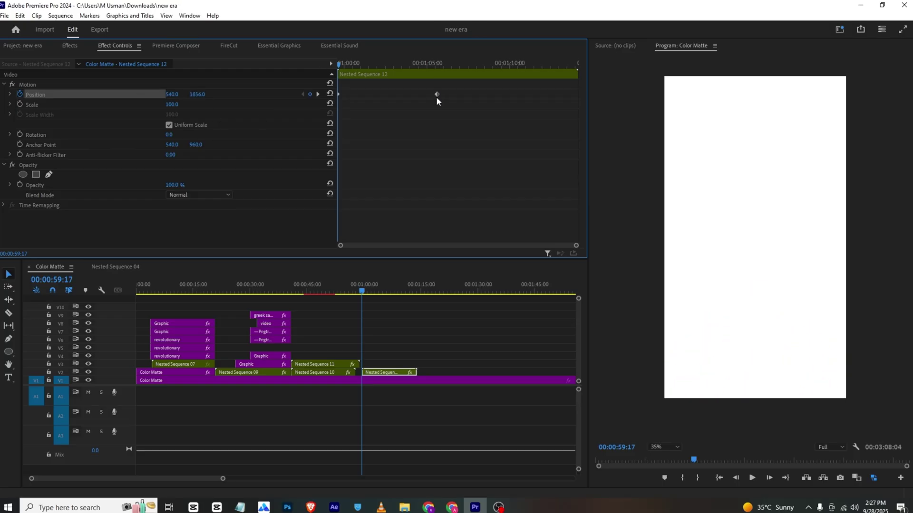
drag(436, 95, 359, 113)
key(space)
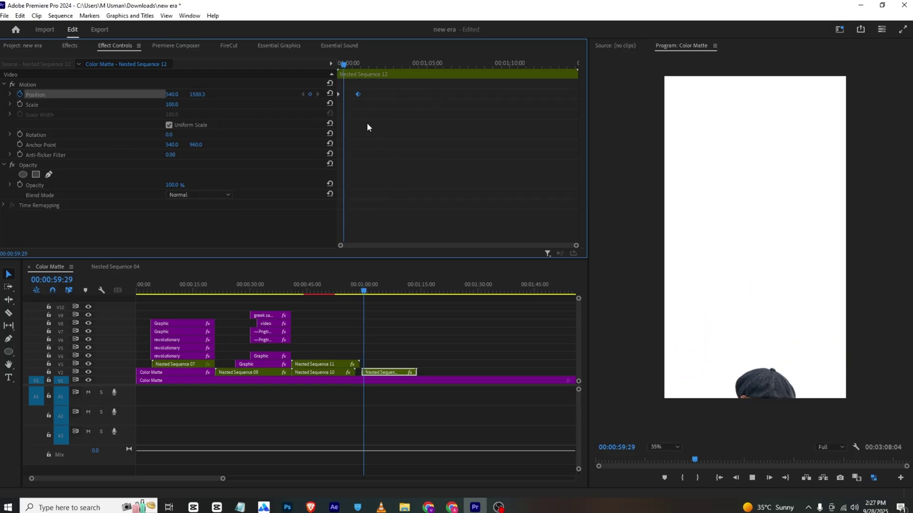
key(space)
Apply Ease In to both position keyframes of the man-and-ellipse nest, replay the rise, and save the project
drag(379, 79, 320, 108)
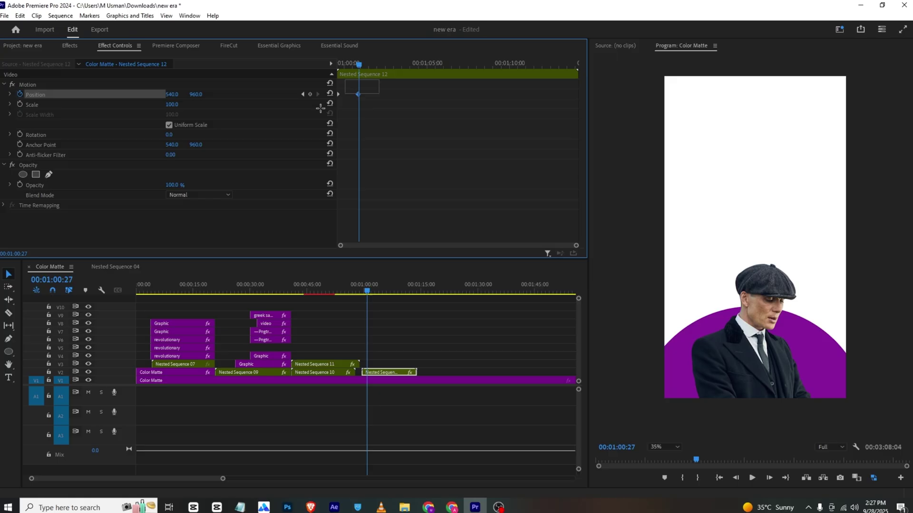
right_click(359, 95)
mouse_move(409, 175)
click(499, 232)
key(Up)
key(space)
key(space)
key(ctrl+s)
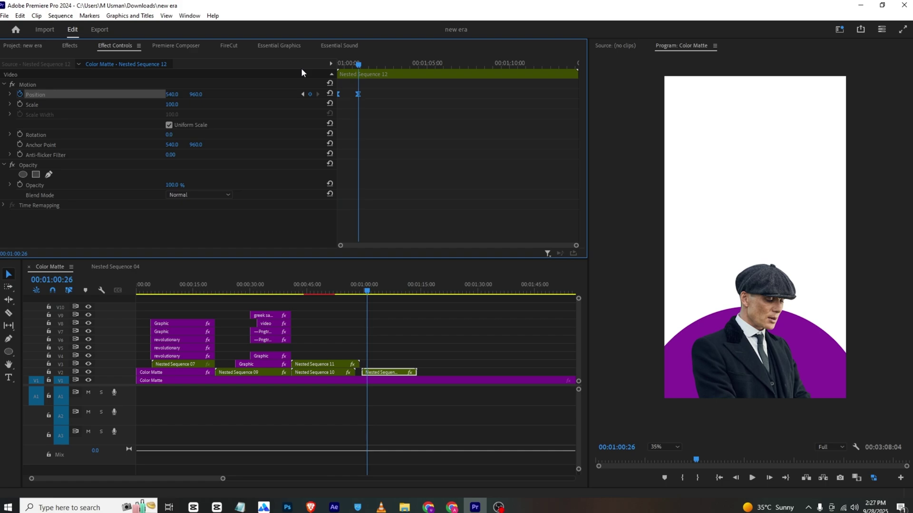